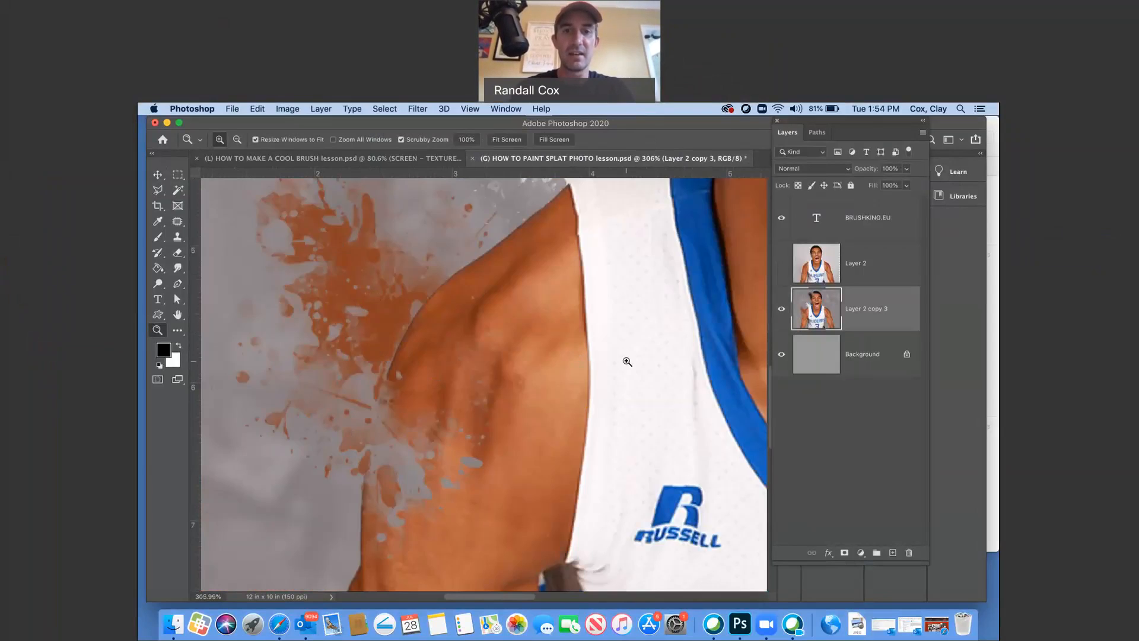
- Hide Layer 2 copy 3, show the original photo on Layer 2 and make Layer 2 active
{"action": "left_click_drag", "start_coordinate": [627, 359], "coordinate": [565, 357]}
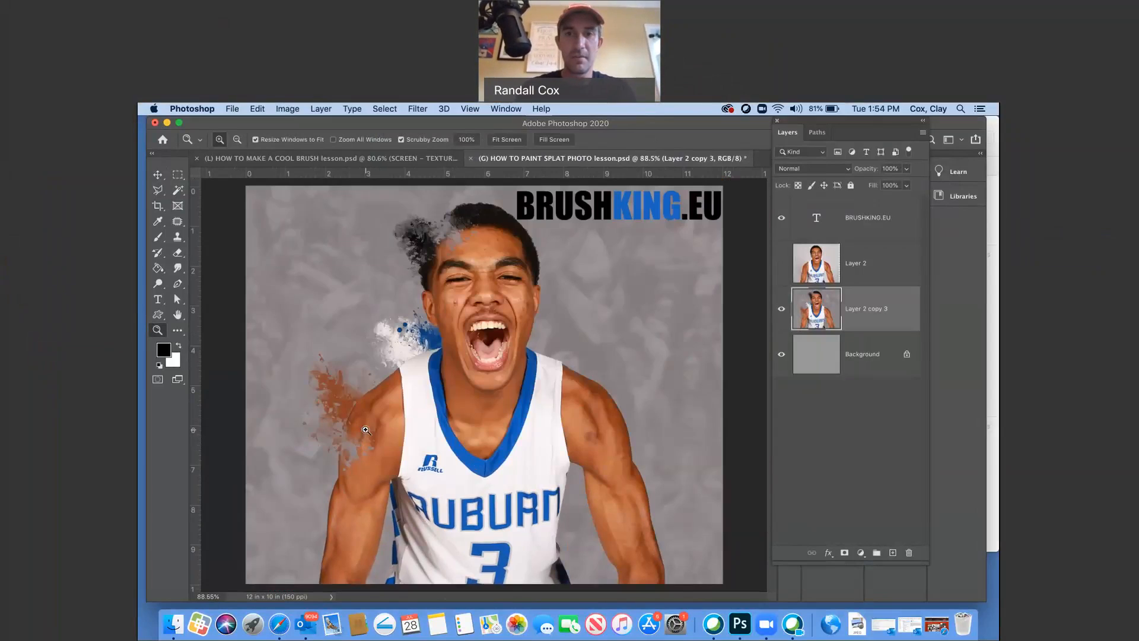
{"action": "left_click", "coordinate": [159, 177]}
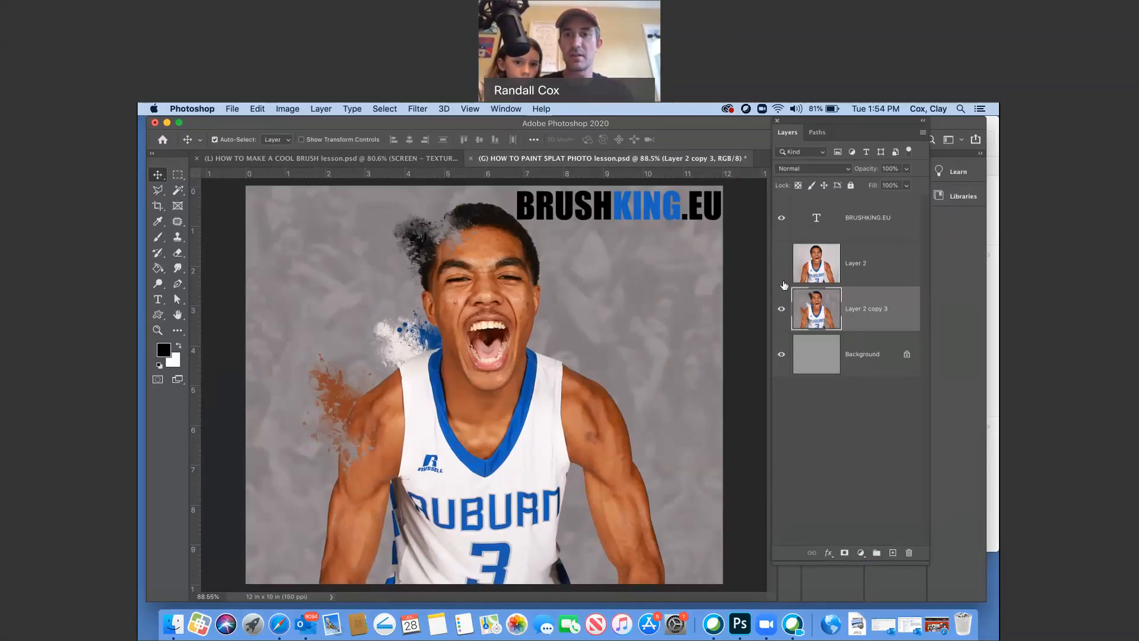
{"action": "left_click", "coordinate": [782, 308]}
{"action": "left_click", "coordinate": [782, 264]}
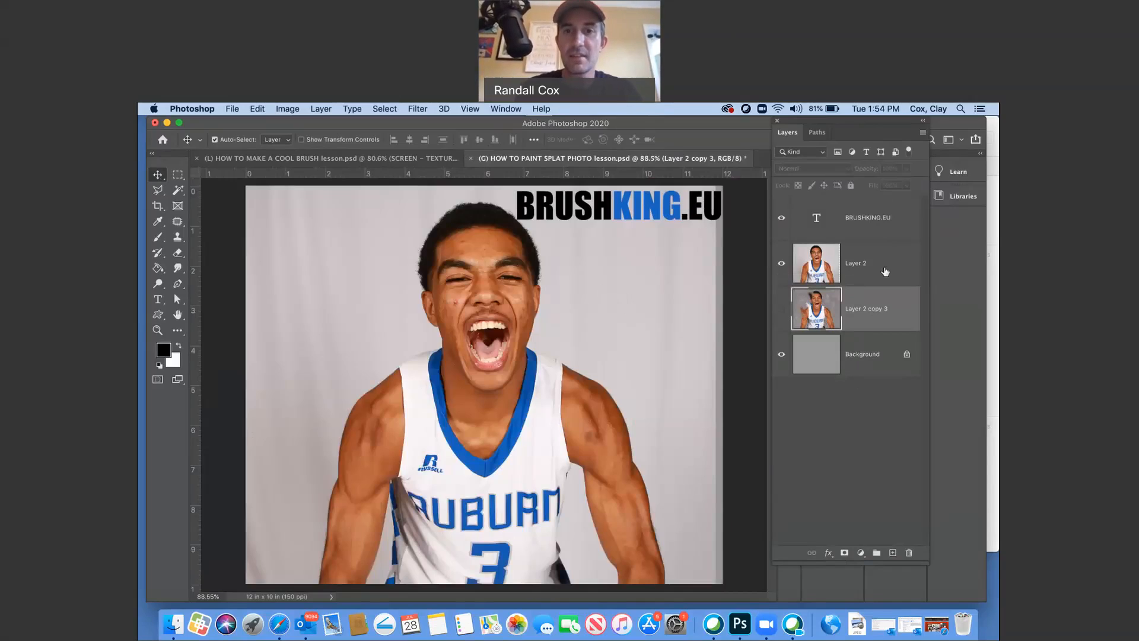
{"action": "left_click", "coordinate": [577, 292]}
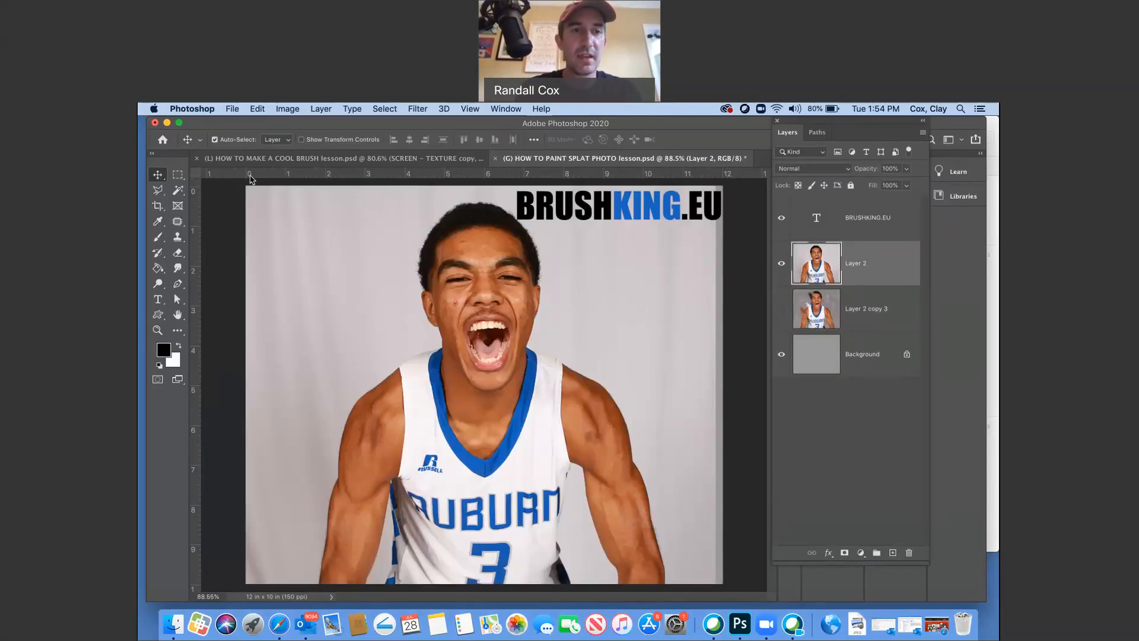
- Select the light backdrop around the player on Layer 2 with the Magic Wand
{"action": "left_click", "coordinate": [177, 190]}
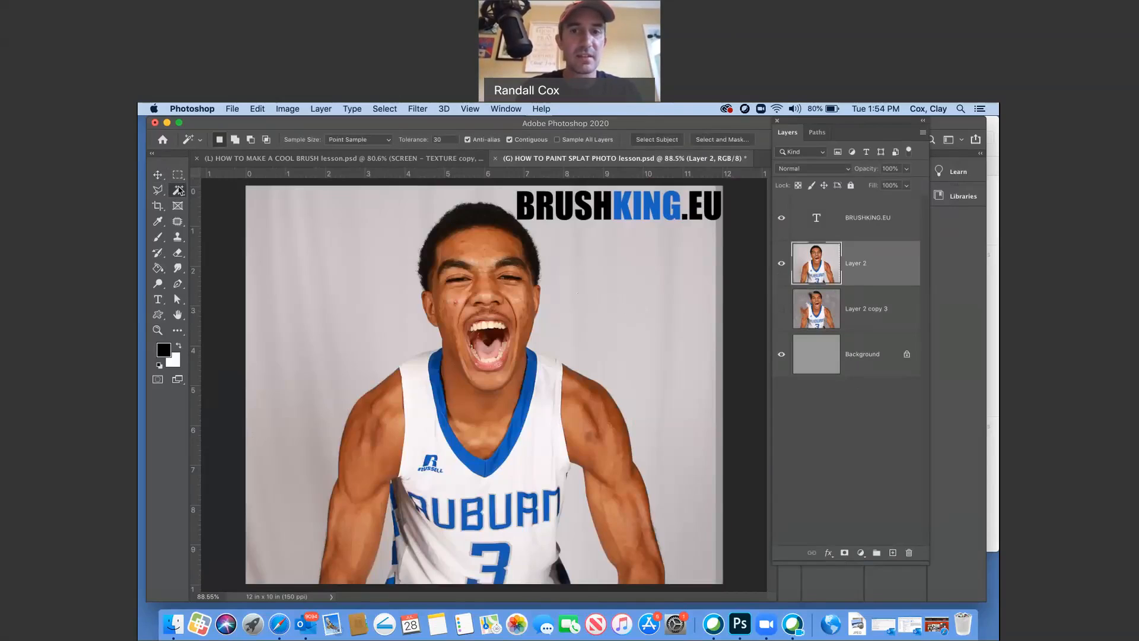
{"action": "left_click", "coordinate": [378, 281]}
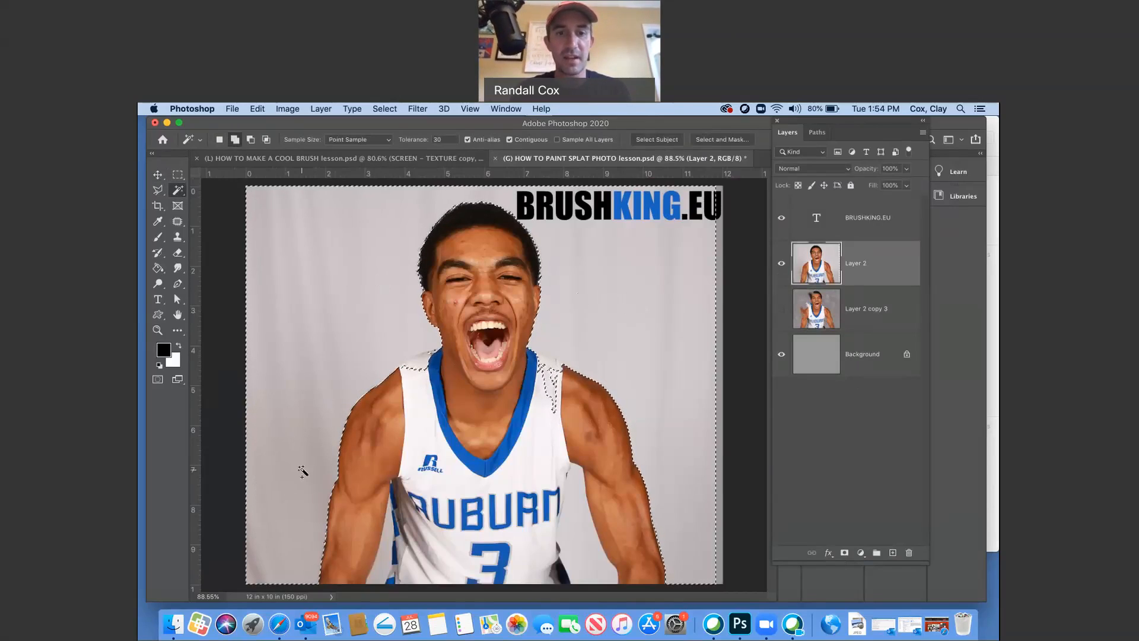
{"action": "left_click", "coordinate": [292, 496], "text": "shift"}
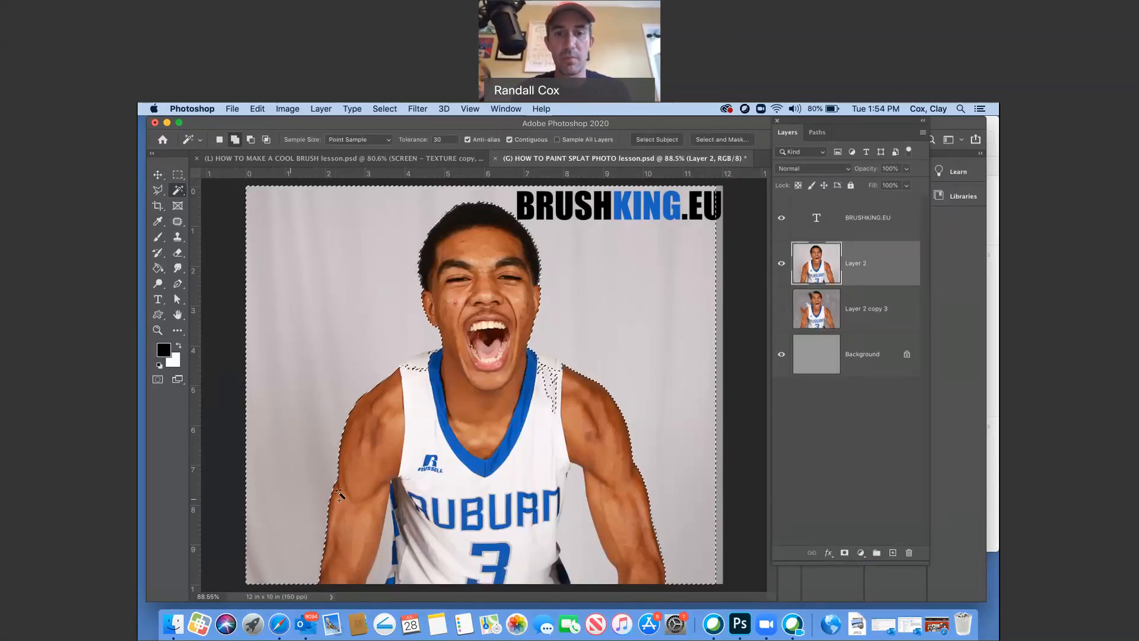
- Try to add the backdrop gap between the jersey and the arm to the Magic Wand selection, and undo the addition
{"action": "left_click", "coordinate": [576, 519], "text": "shift"}
{"action": "key", "text": "super+z"}
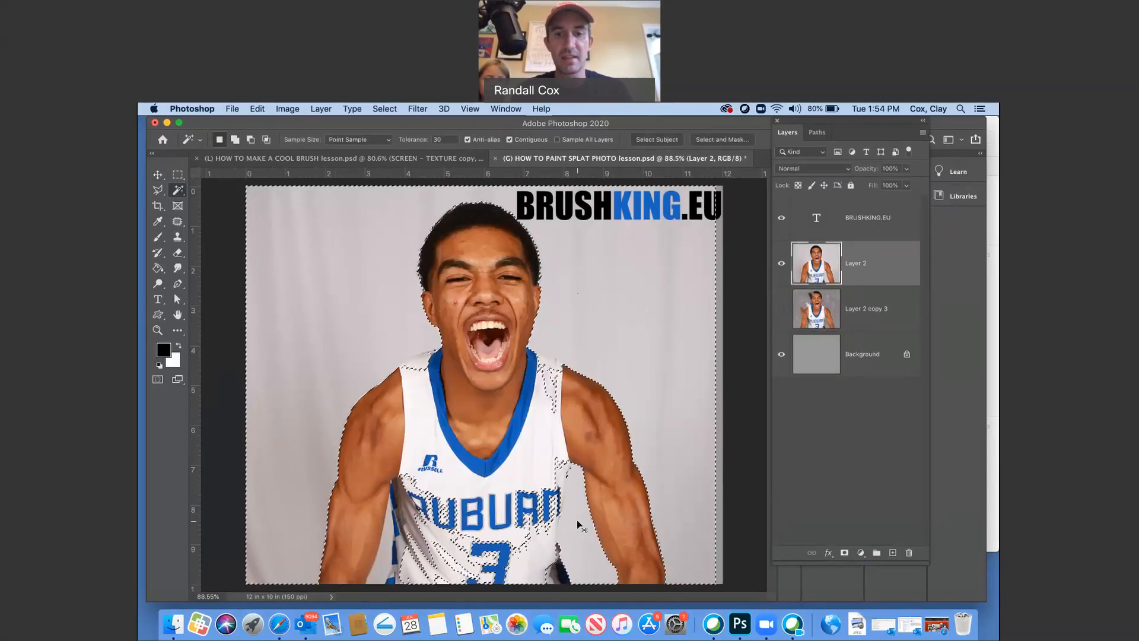
{"action": "left_click", "coordinate": [578, 525], "text": "shift"}
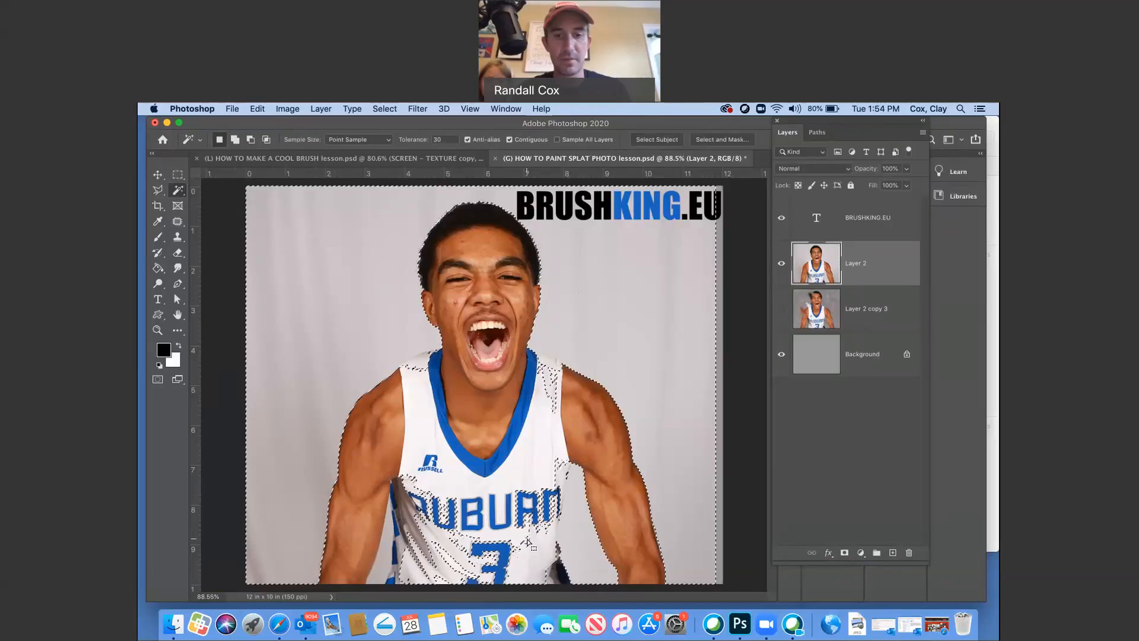
{"action": "key", "text": "super+z"}
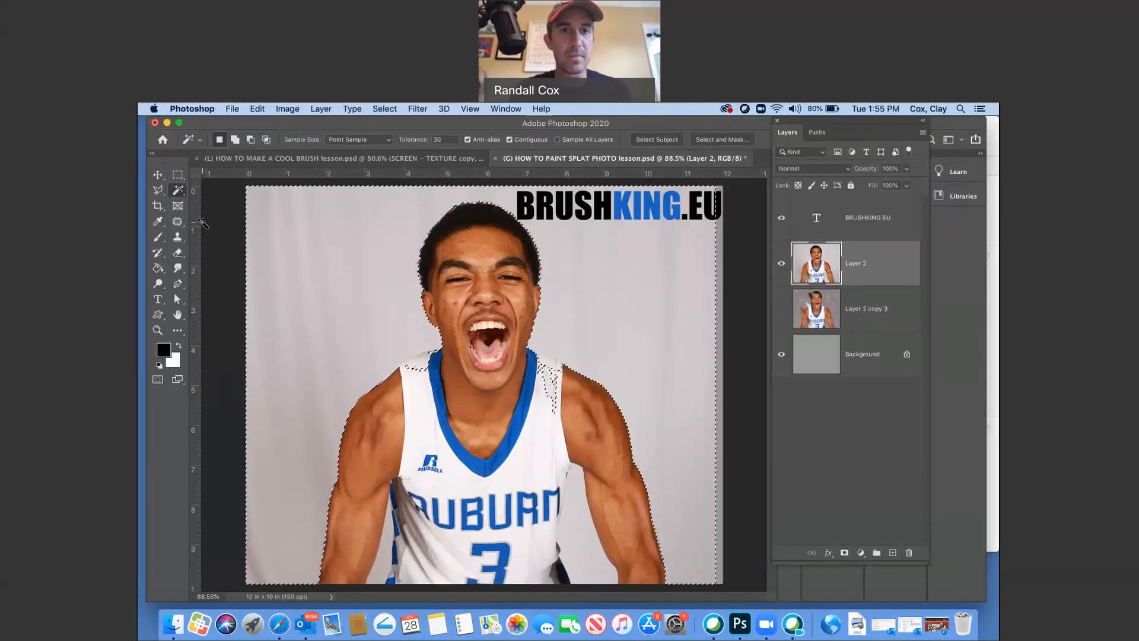
- Set the Magic Wand tolerance to 12, add the gap between jersey and arm to the selection, and check the outline with Layer 2 hidden briefly
{"action": "left_click", "coordinate": [439, 140]}
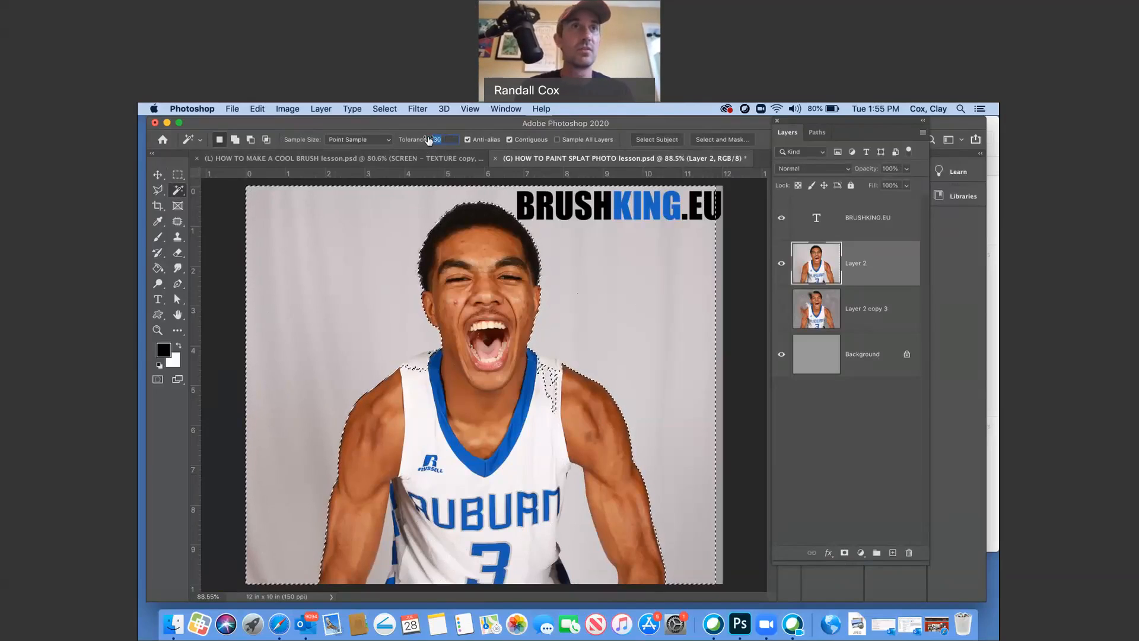
{"action": "type", "text": "12"}
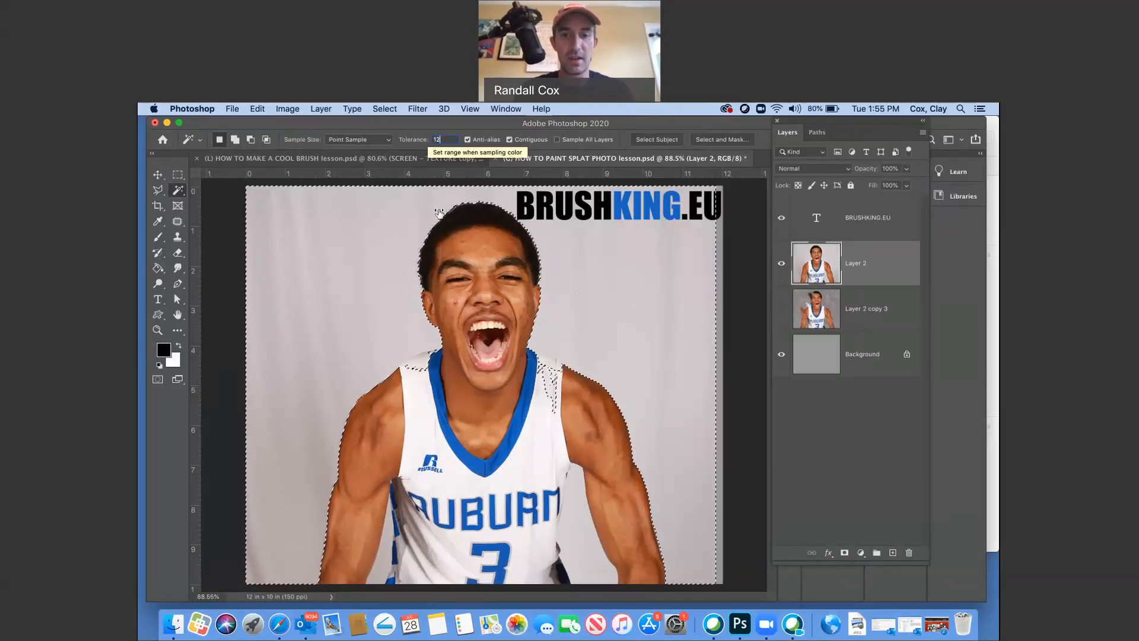
{"action": "key", "text": "shift"}
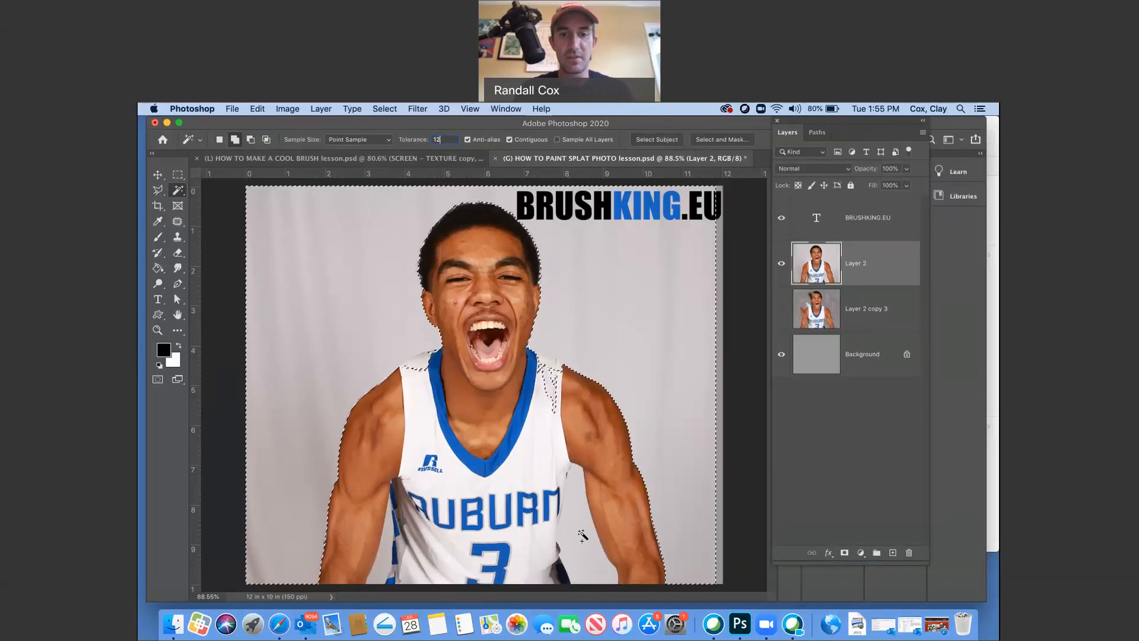
{"action": "left_click", "coordinate": [567, 560], "text": "shift"}
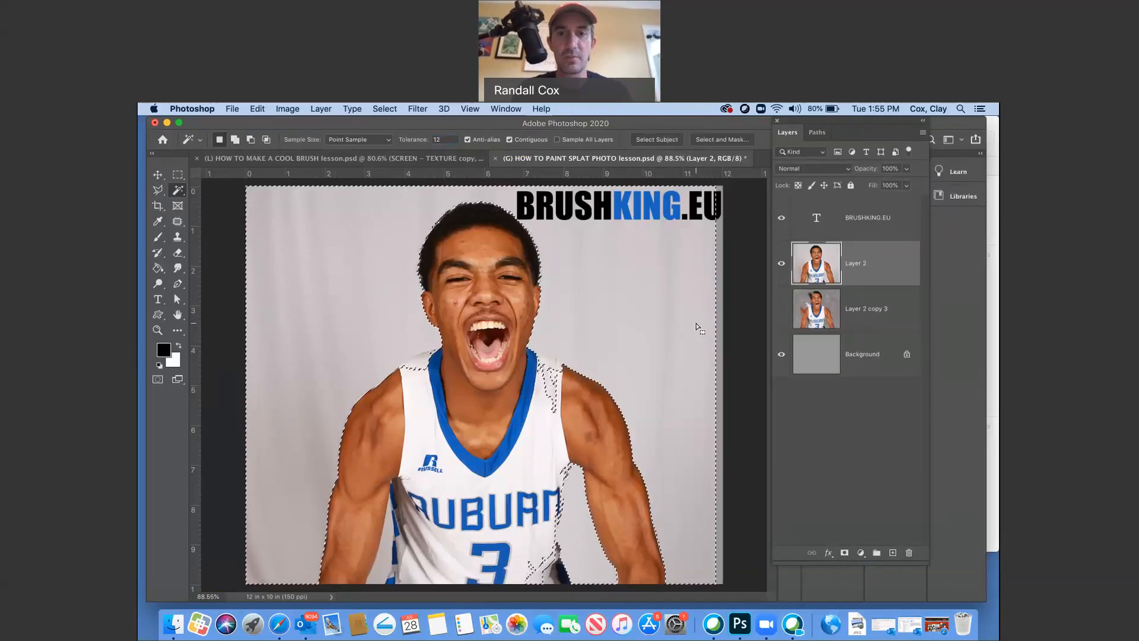
{"action": "left_click", "coordinate": [780, 264]}
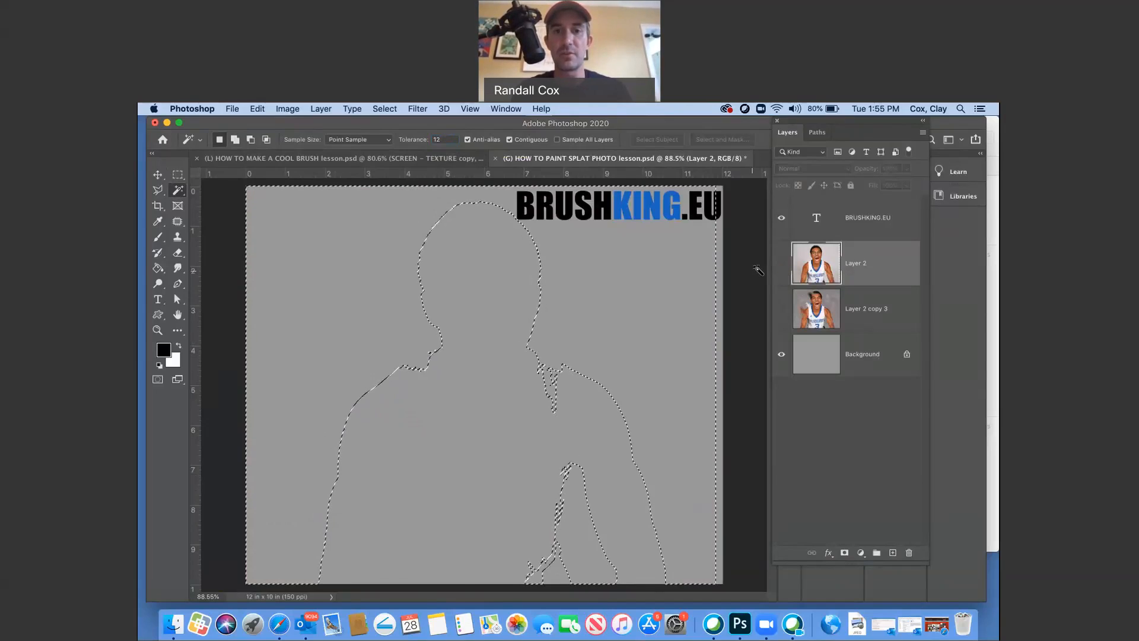
{"action": "left_click", "coordinate": [781, 264]}
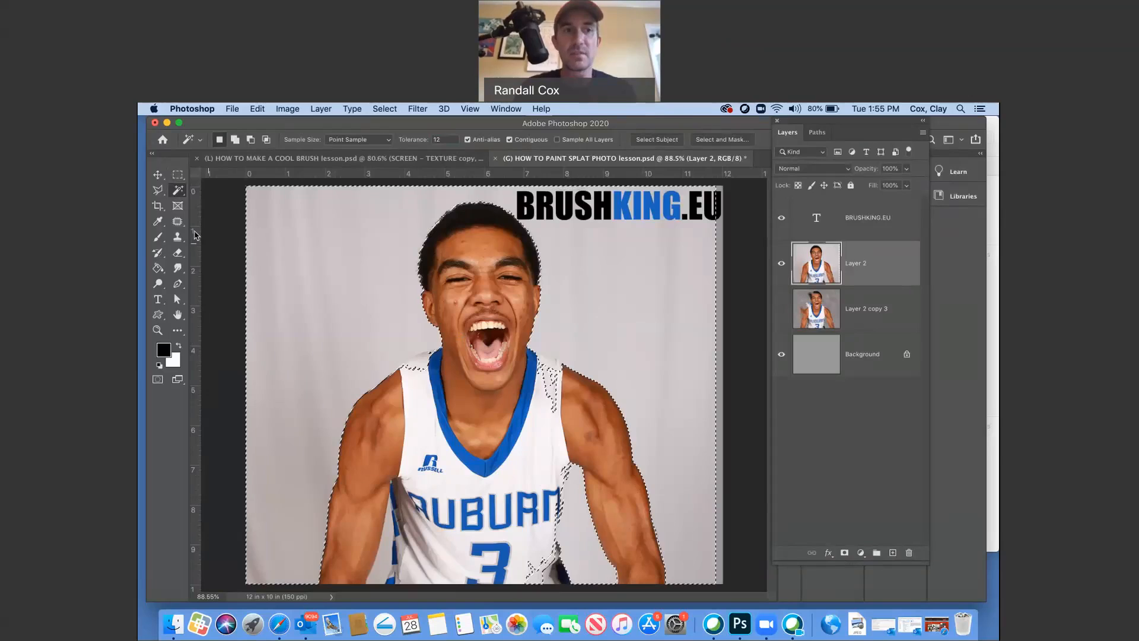
- Subtract the stray jersey areas on both shoulders from the selection with the Polygonal Lasso
{"action": "left_click", "coordinate": [158, 190]}
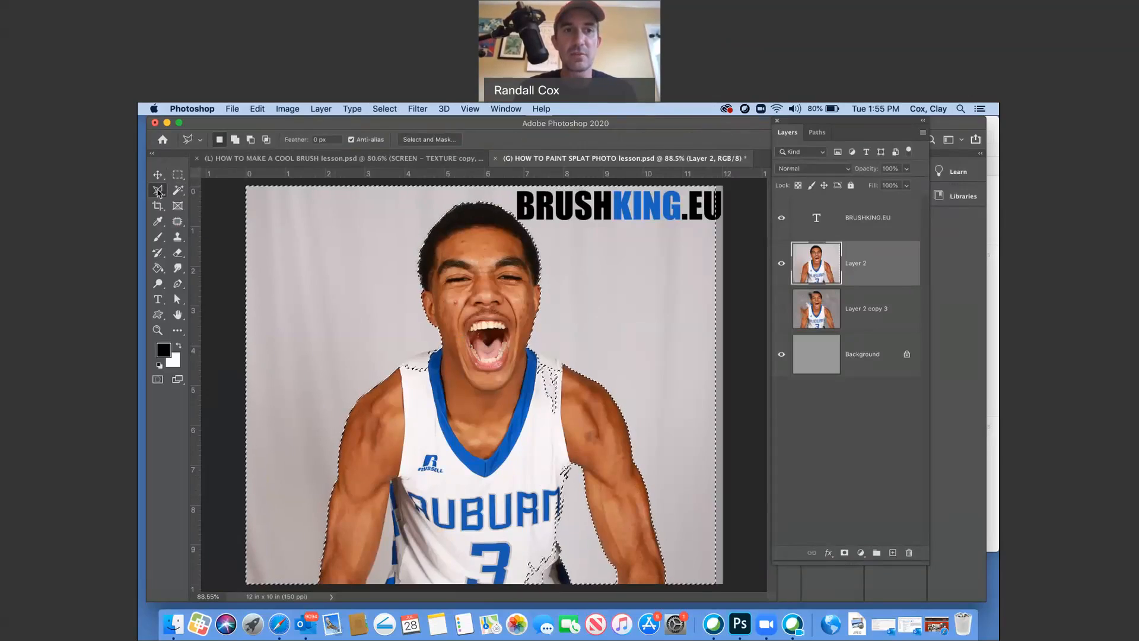
{"action": "left_click", "coordinate": [251, 140]}
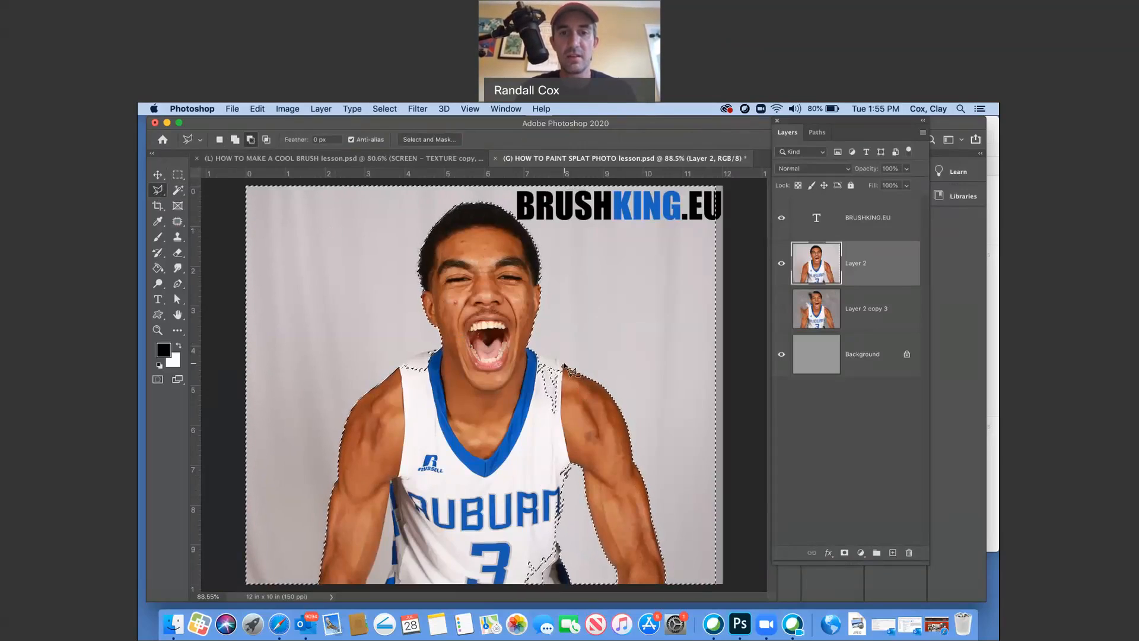
{"action": "left_click", "coordinate": [534, 352]}
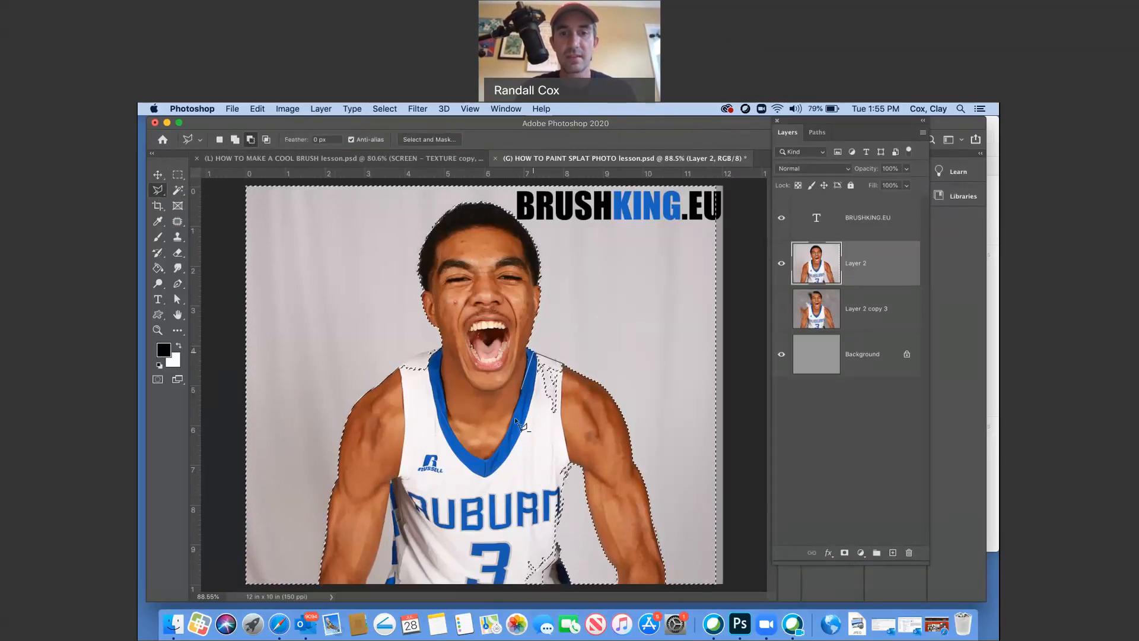
{"action": "double_click", "coordinate": [583, 431]}
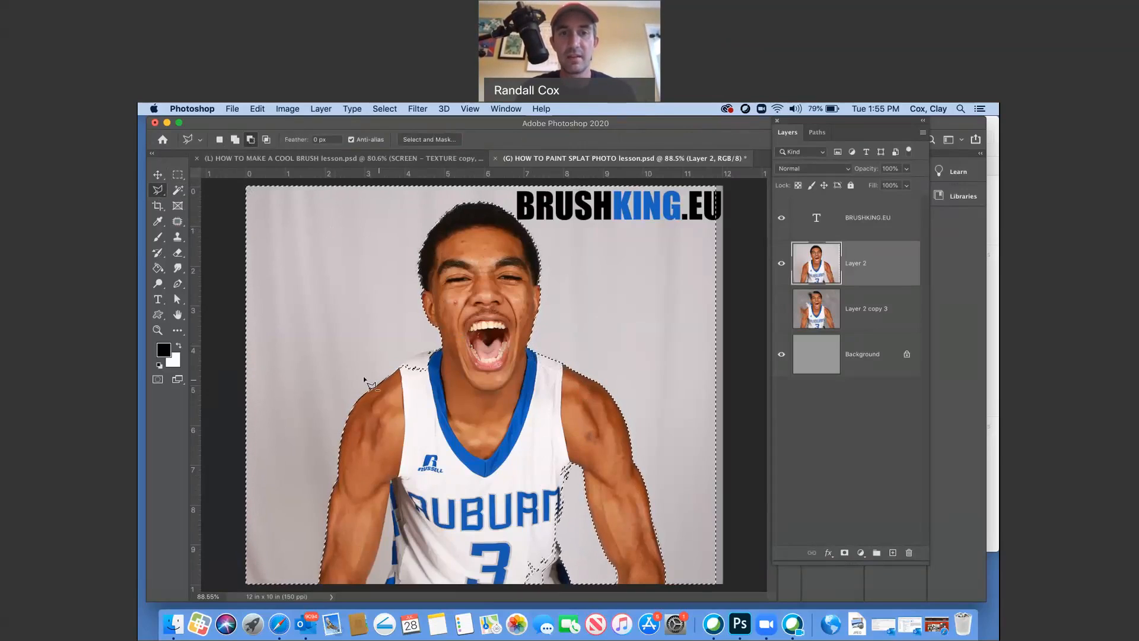
{"action": "left_click", "coordinate": [437, 352]}
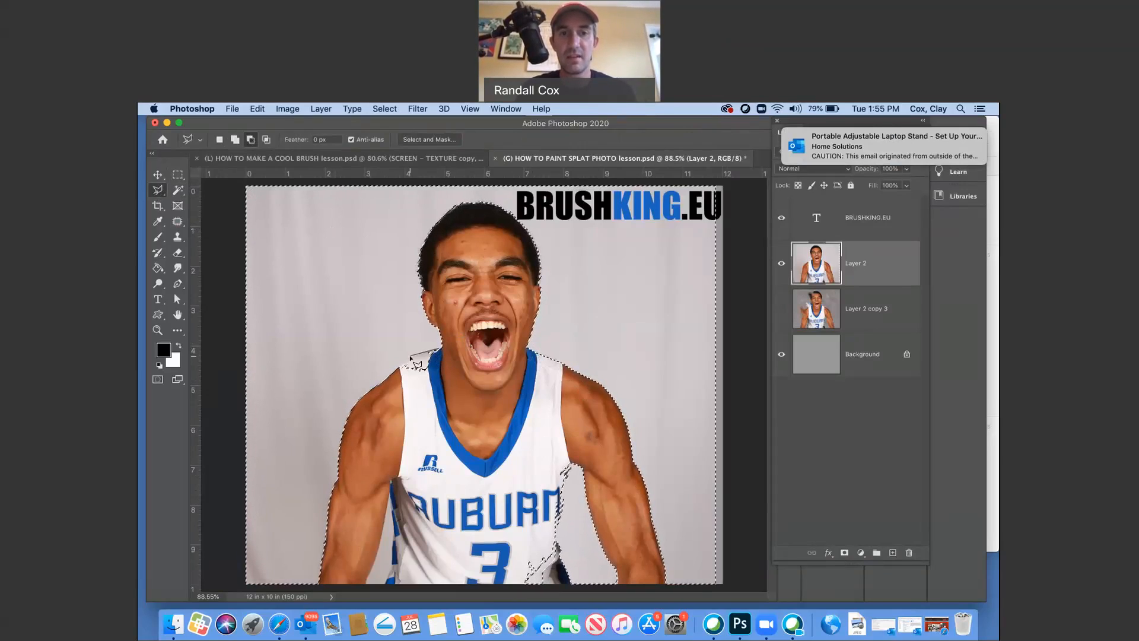
{"action": "left_click", "coordinate": [392, 374]}
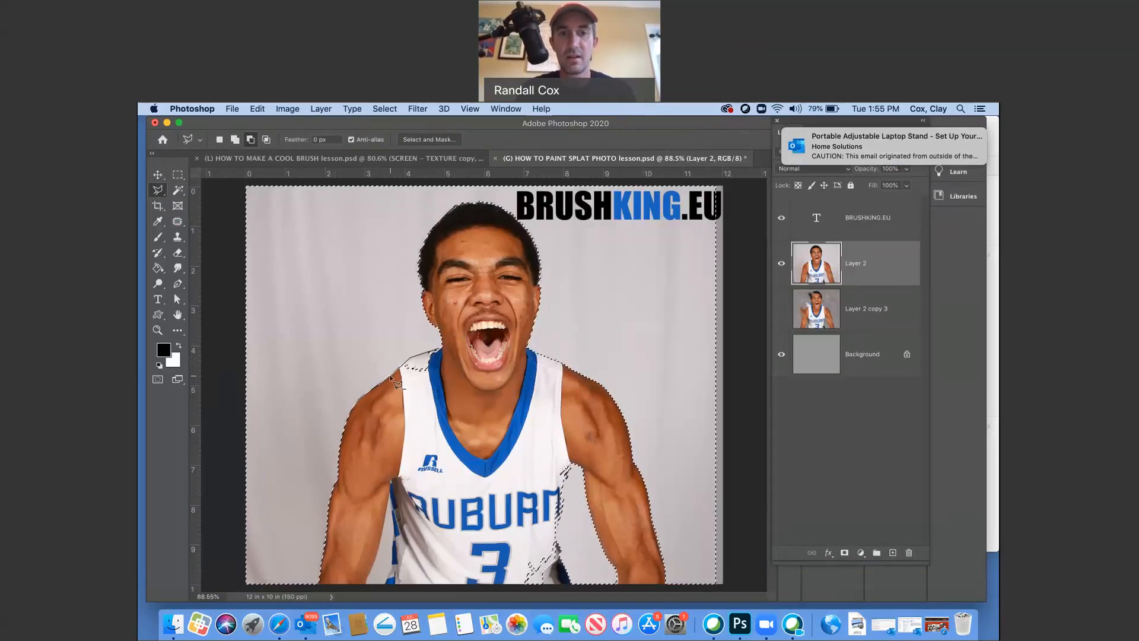
{"action": "double_click", "coordinate": [473, 376]}
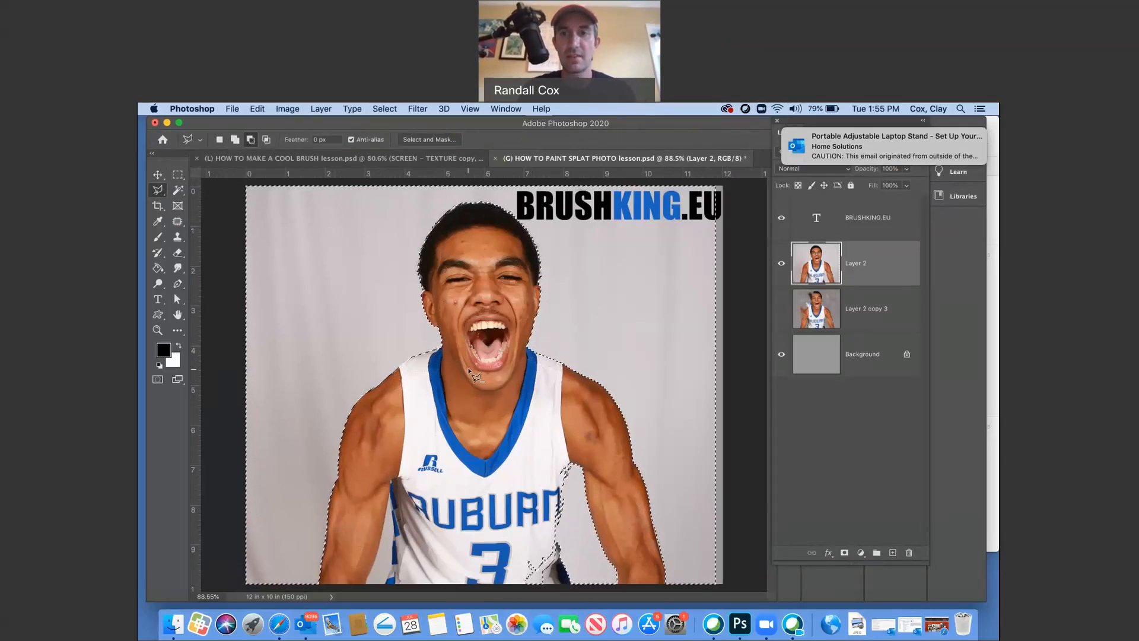
- Subtract the stray jersey areas beside the arm gap, down to the photo's lower edge, from the selection with the Polygonal Lasso
{"action": "left_click", "coordinate": [783, 264]}
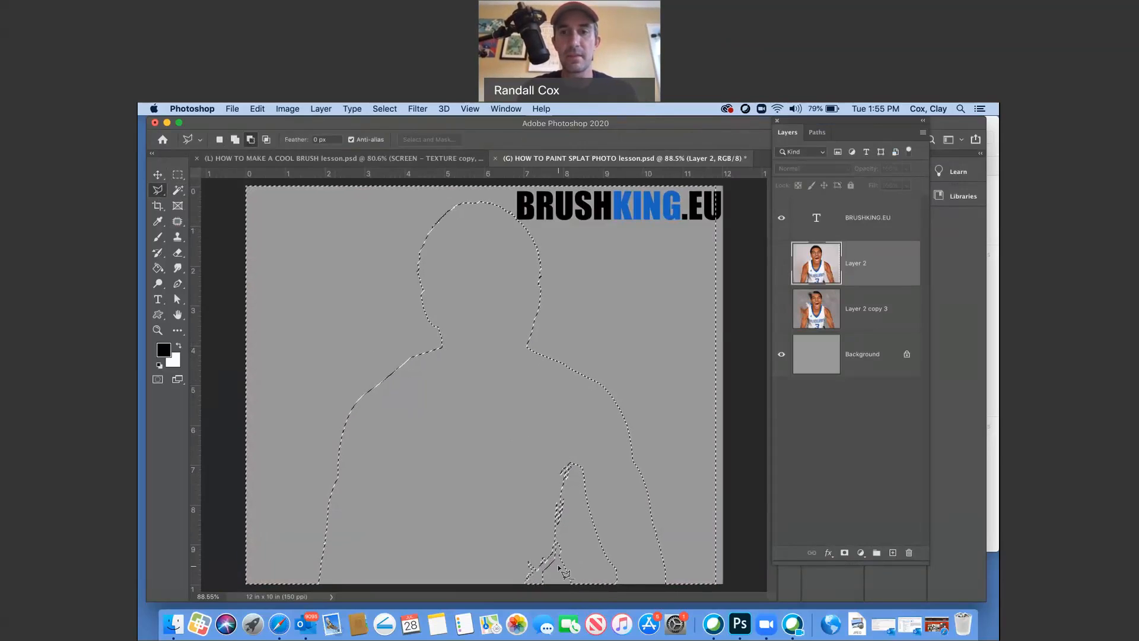
{"action": "left_click", "coordinate": [781, 263]}
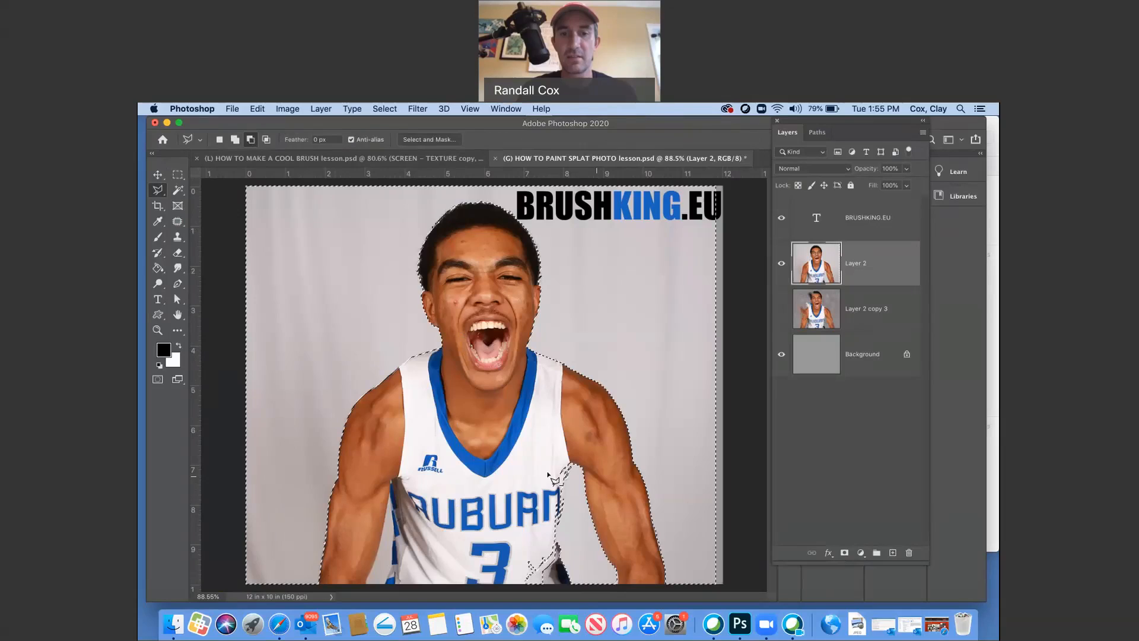
{"action": "left_click", "coordinate": [571, 465]}
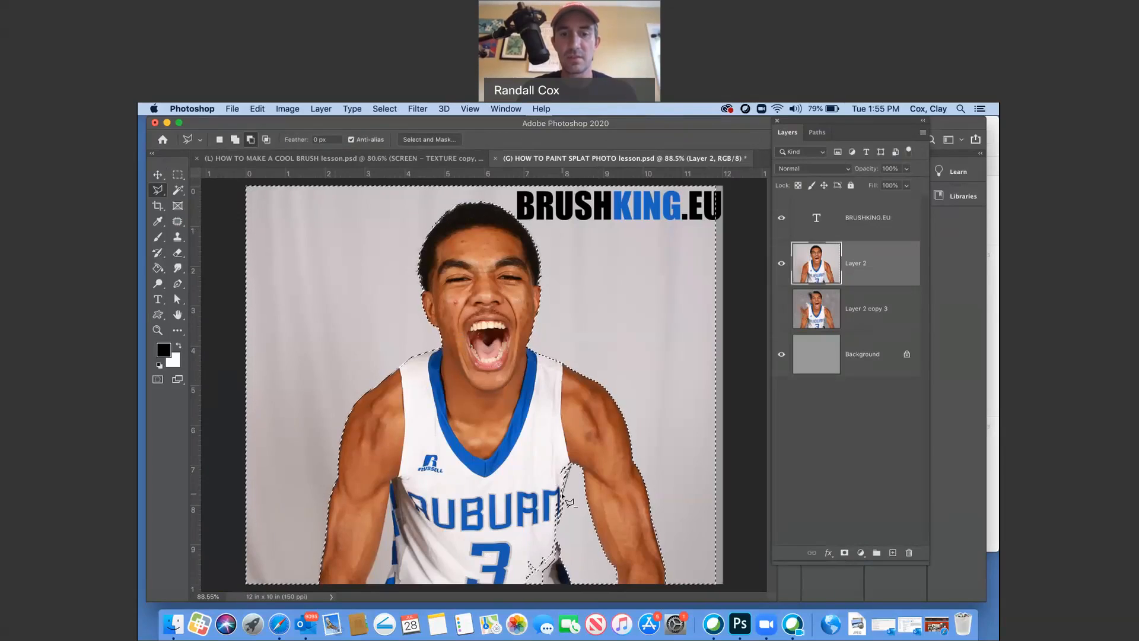
{"action": "left_click", "coordinate": [563, 495]}
{"action": "left_click", "coordinate": [559, 542]}
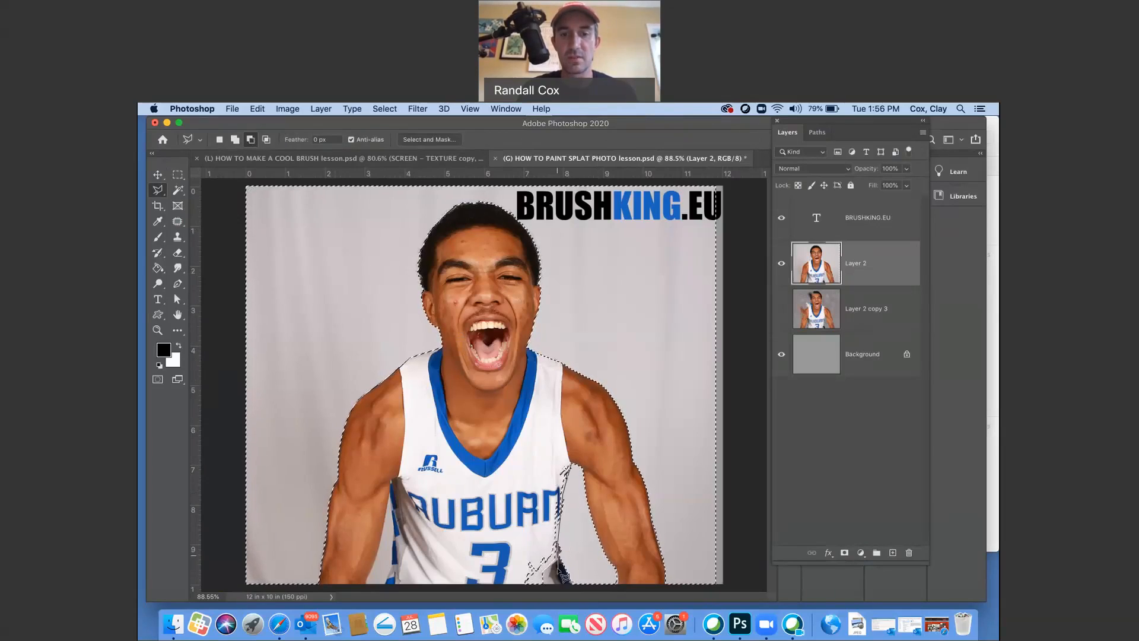
{"action": "left_click", "coordinate": [563, 568]}
{"action": "left_click", "coordinate": [560, 588]}
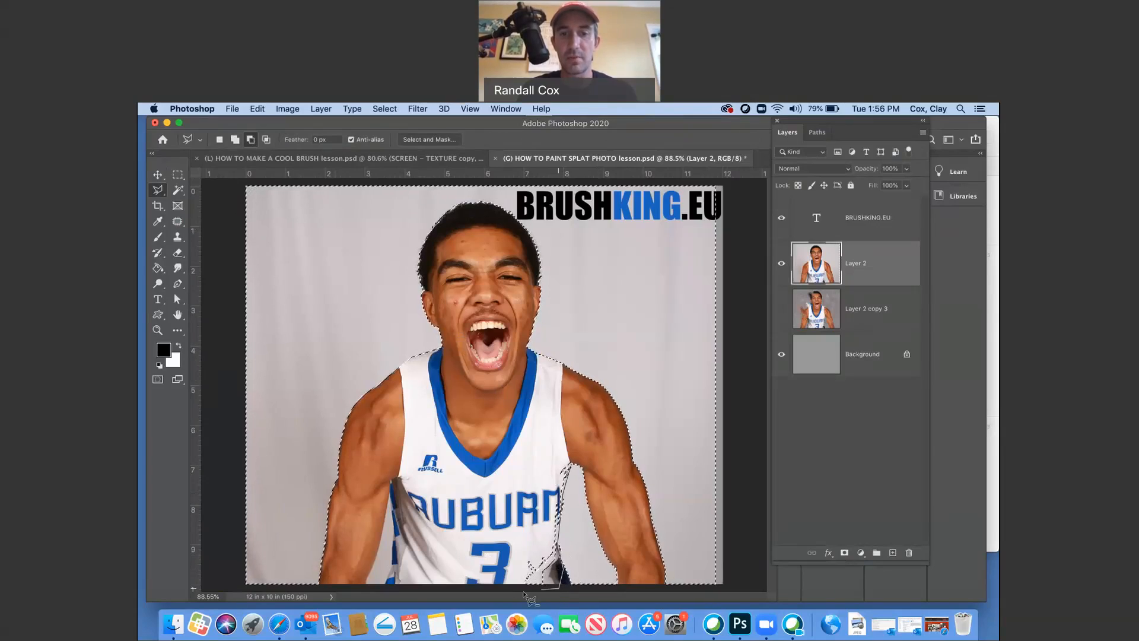
{"action": "left_click", "coordinate": [499, 585]}
{"action": "left_click", "coordinate": [508, 494]}
{"action": "double_click", "coordinate": [557, 434]}
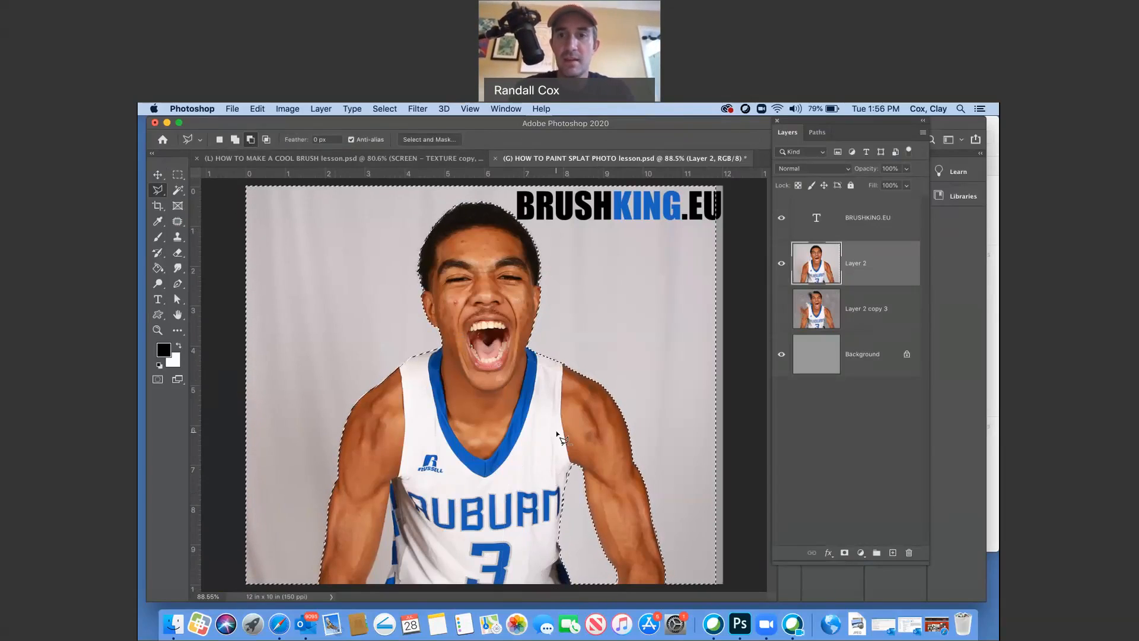
- Check the selection outline with Layer 2 hidden briefly, delete the selected backdrop from Layer 2, and deselect
{"action": "left_click", "coordinate": [781, 264]}
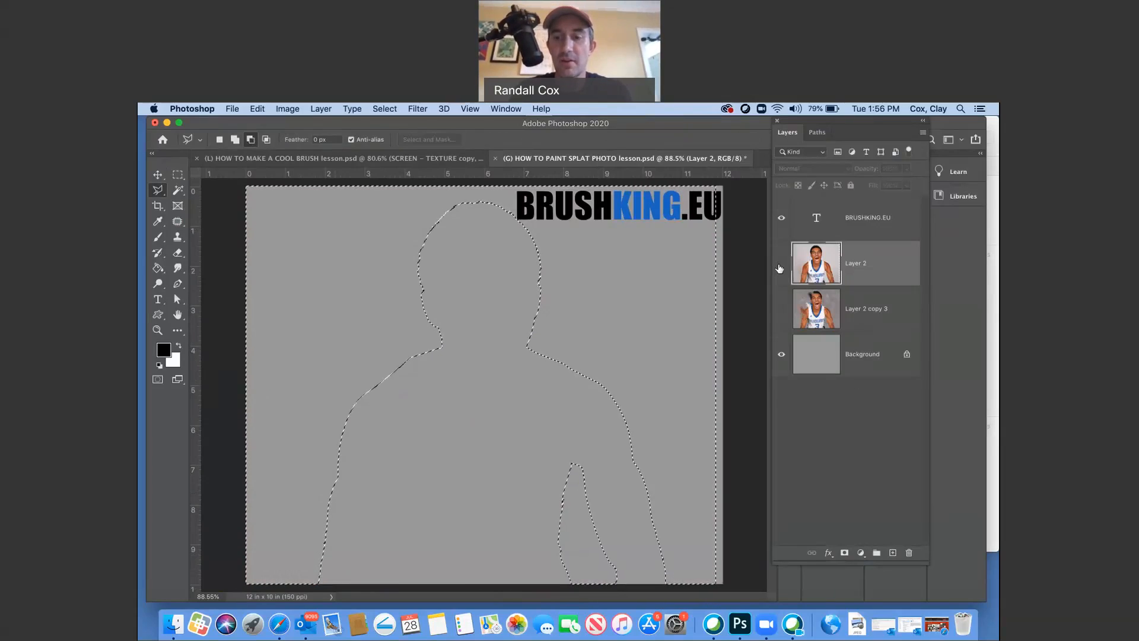
{"action": "left_click", "coordinate": [781, 264]}
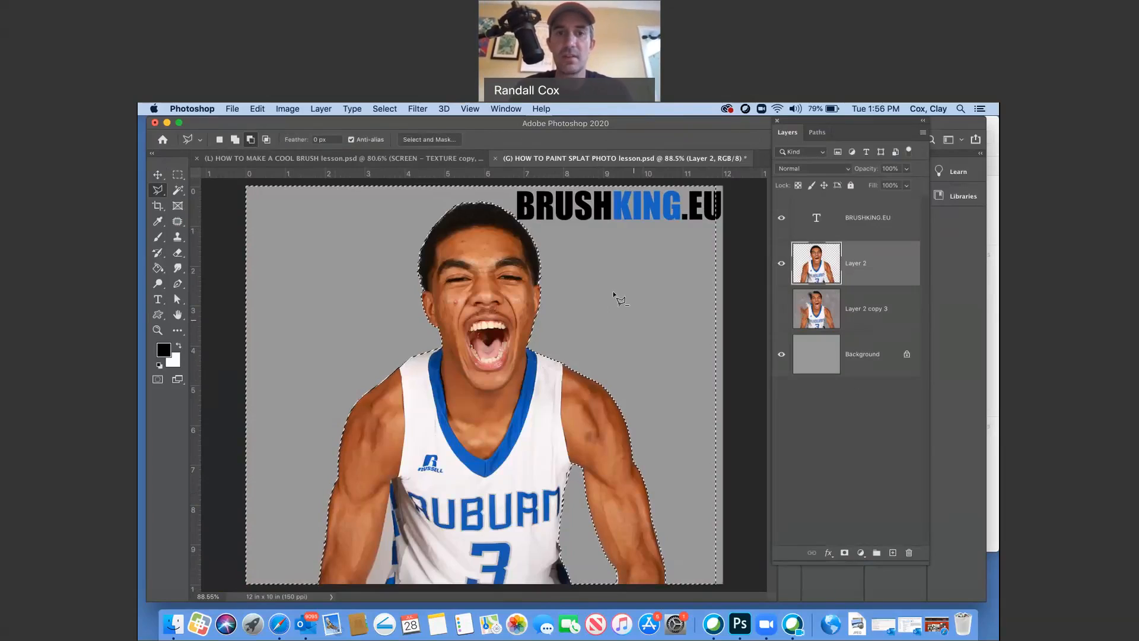
{"action": "left_click", "coordinate": [385, 108]}
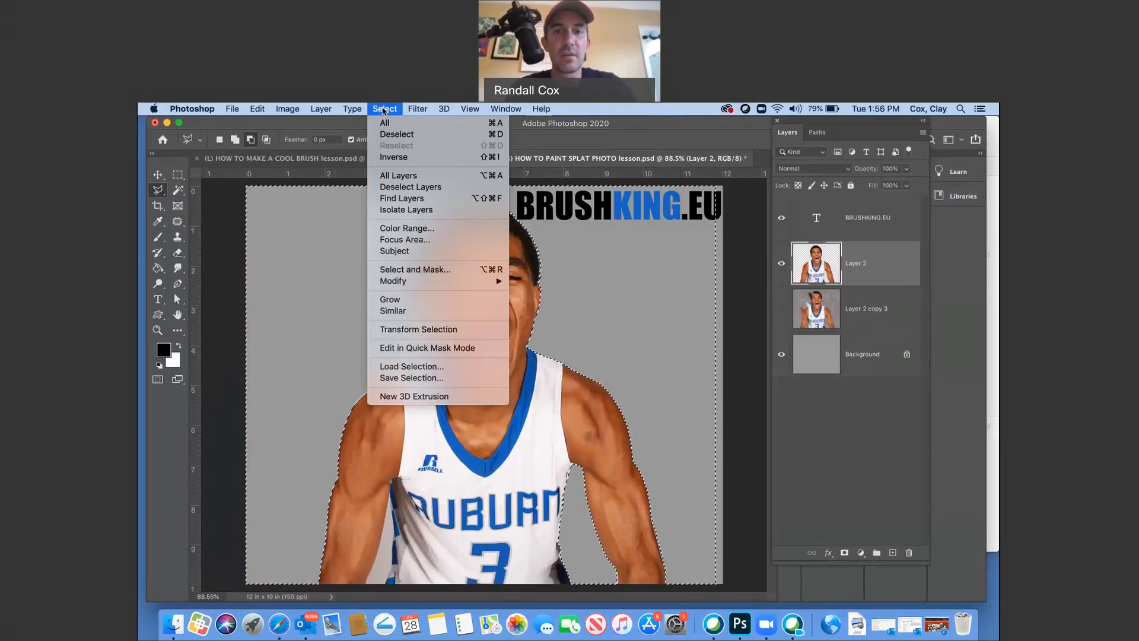
{"action": "left_click", "coordinate": [390, 135]}
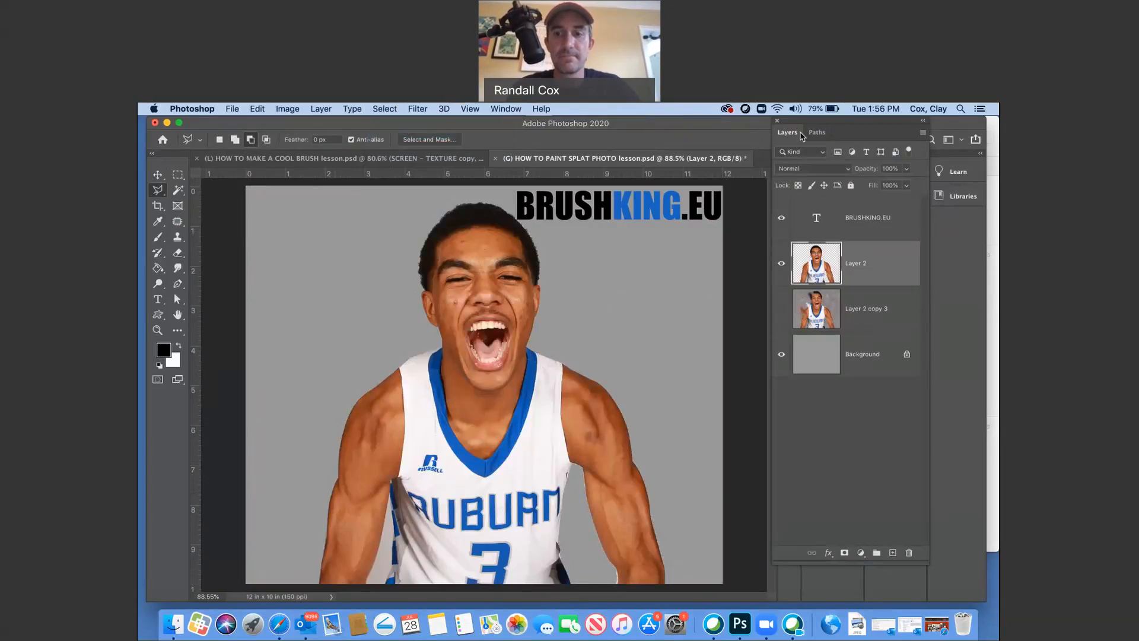
- Hide the gray Background layer to show the cut-out player on transparency
{"action": "left_click_drag", "start_coordinate": [820, 123], "coordinate": [816, 150]}
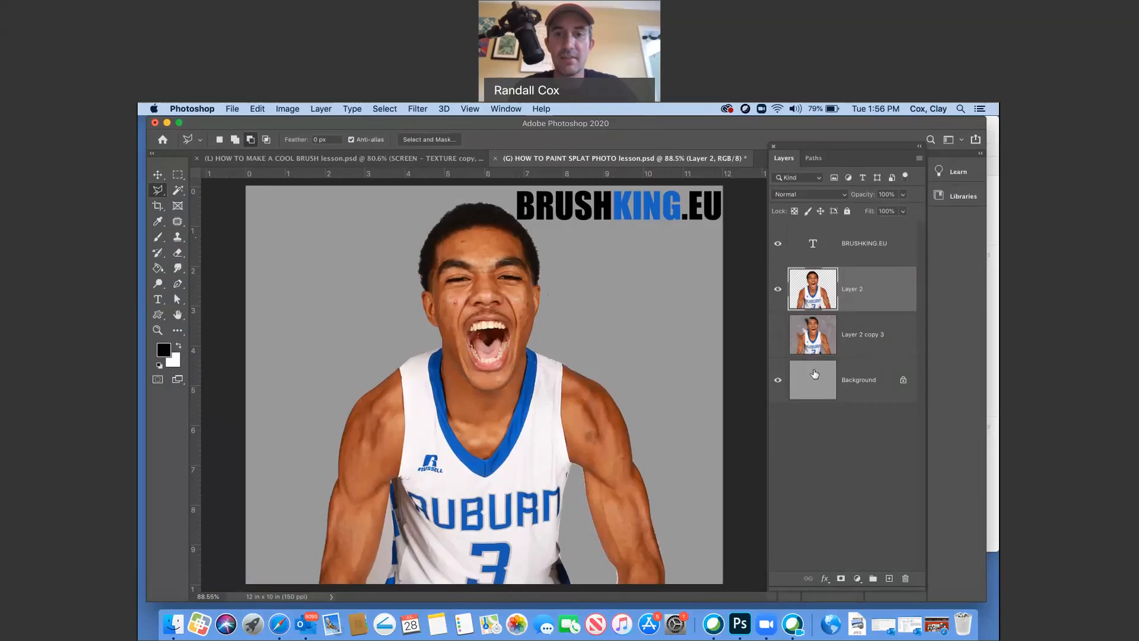
{"action": "left_click", "coordinate": [797, 361]}
{"action": "left_click", "coordinate": [779, 381]}
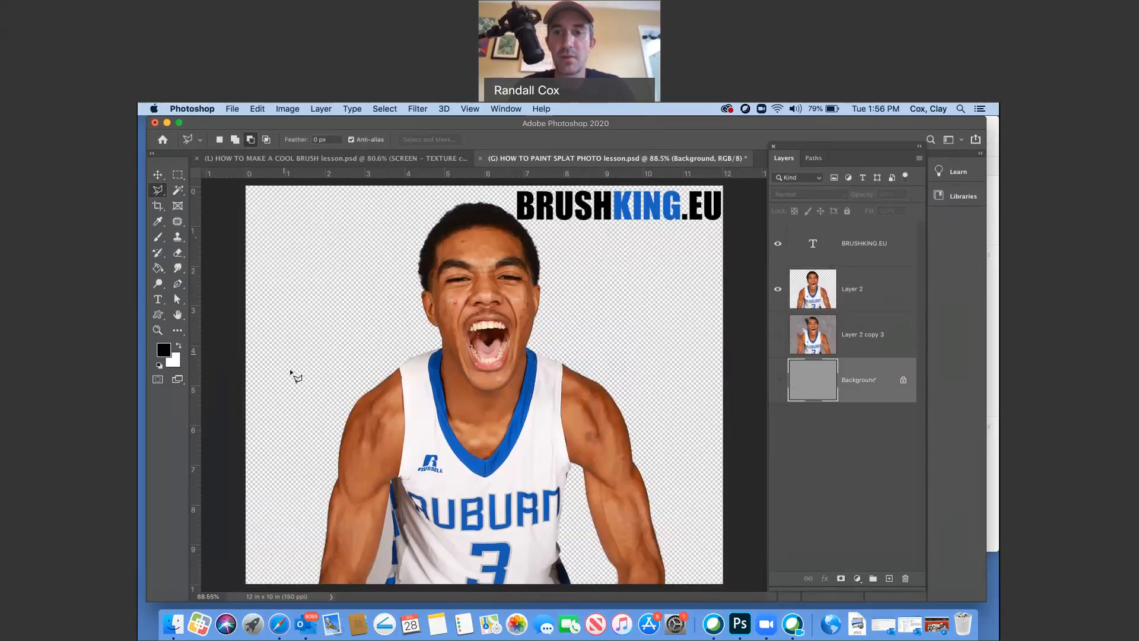
- Show the gray Background layer again and make Layer 2 active with the Move tool
{"action": "left_click", "coordinate": [777, 382]}
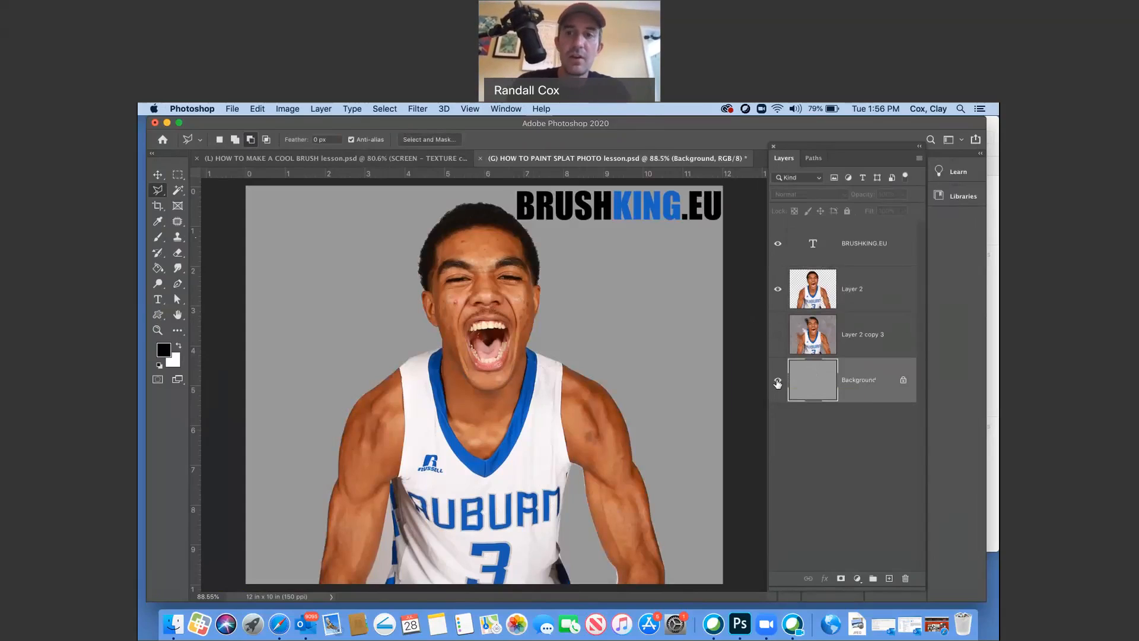
{"action": "left_click", "coordinate": [829, 295]}
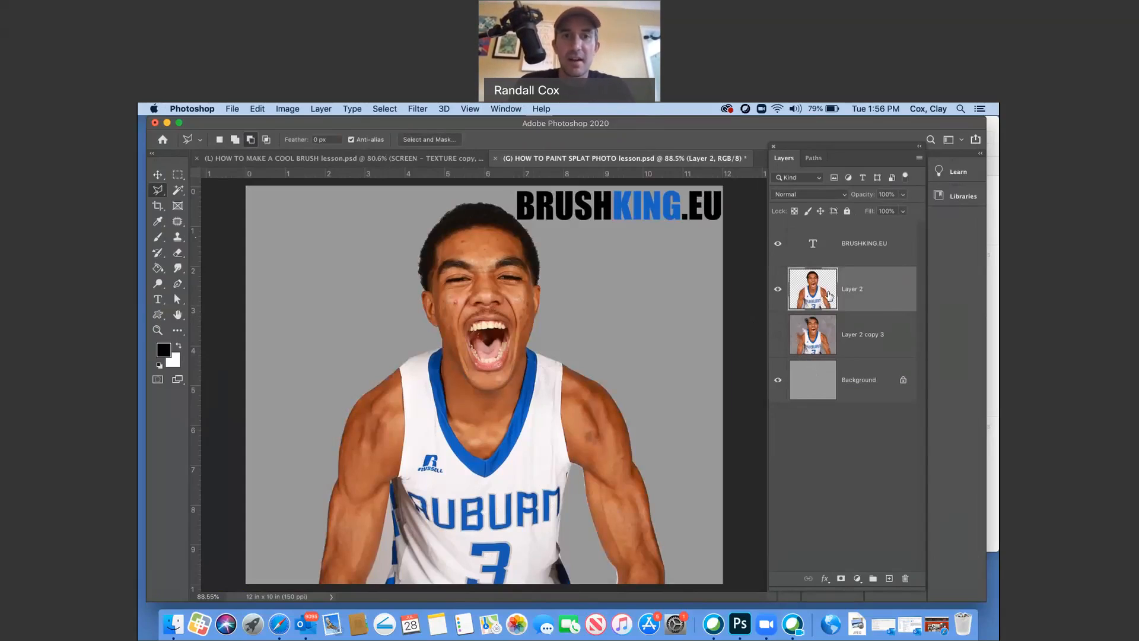
{"action": "key", "text": "v"}
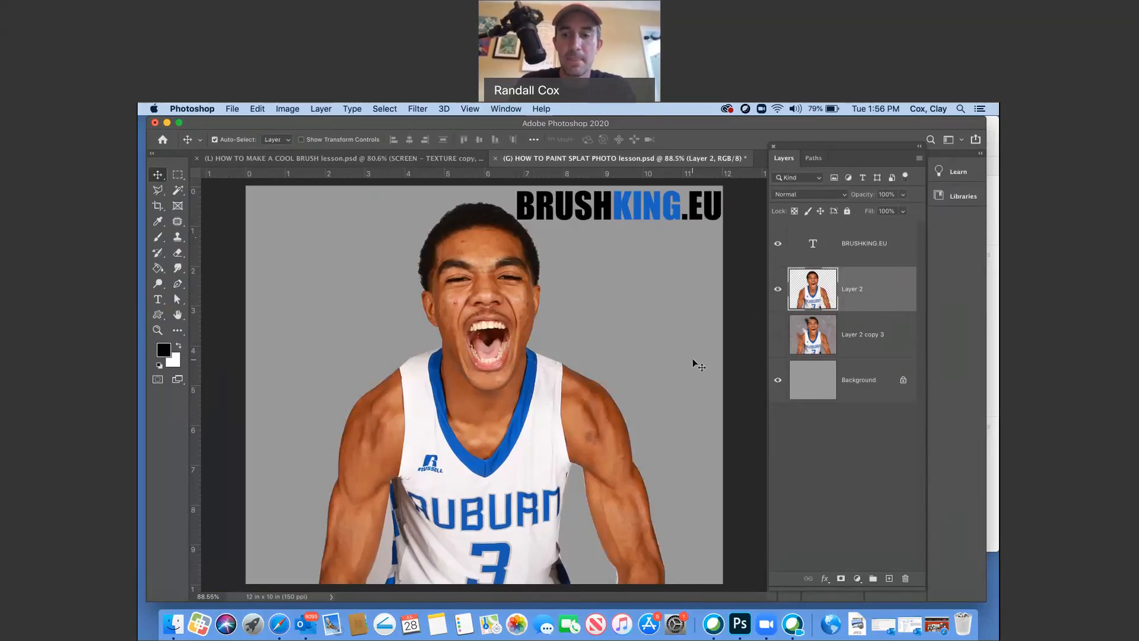
- Switch to Safari with the BrushKing site and open its Splatters brush category
{"action": "left_click", "coordinate": [936, 623]}
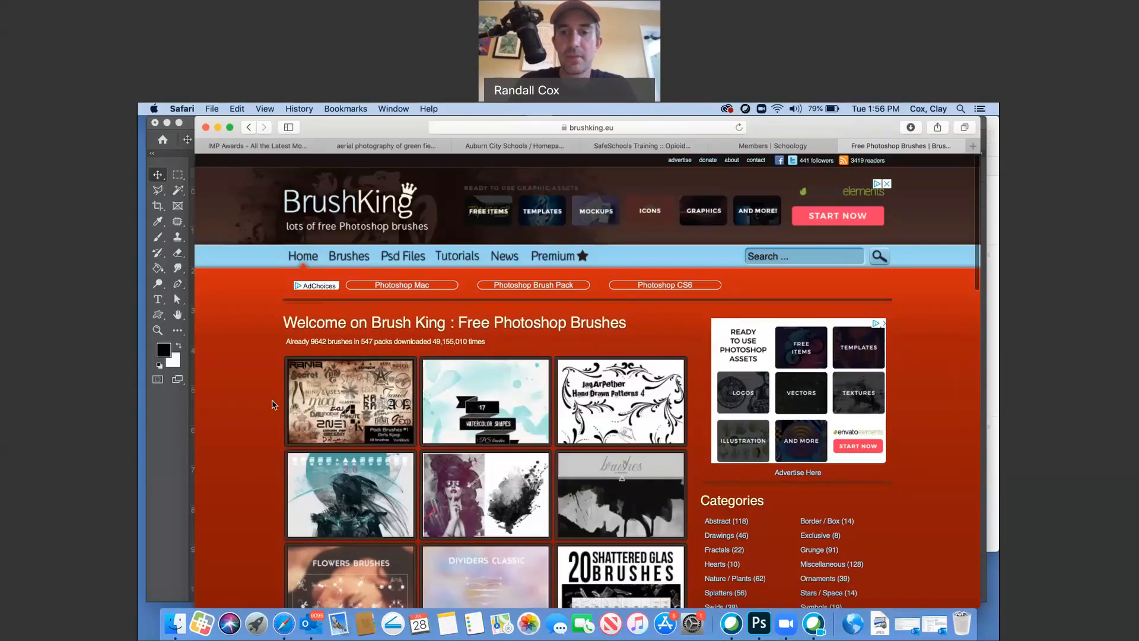
{"action": "scroll", "coordinate": [274, 404], "scroll_direction": "down", "scroll_amount": 5}
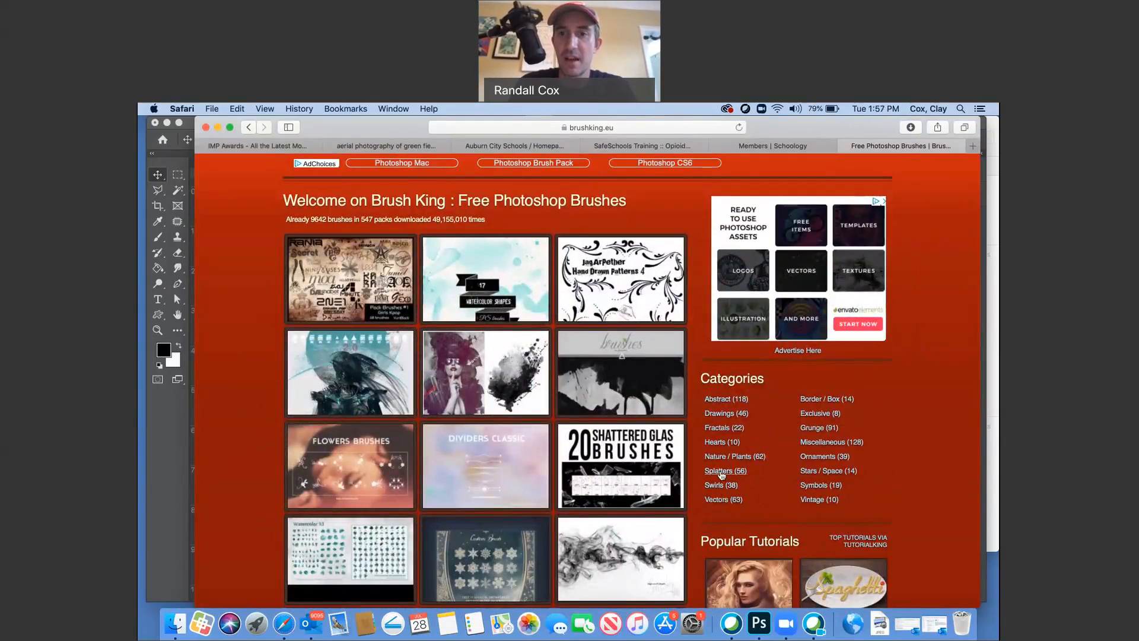
{"action": "scroll", "coordinate": [723, 473], "scroll_direction": "up", "scroll_amount": 4}
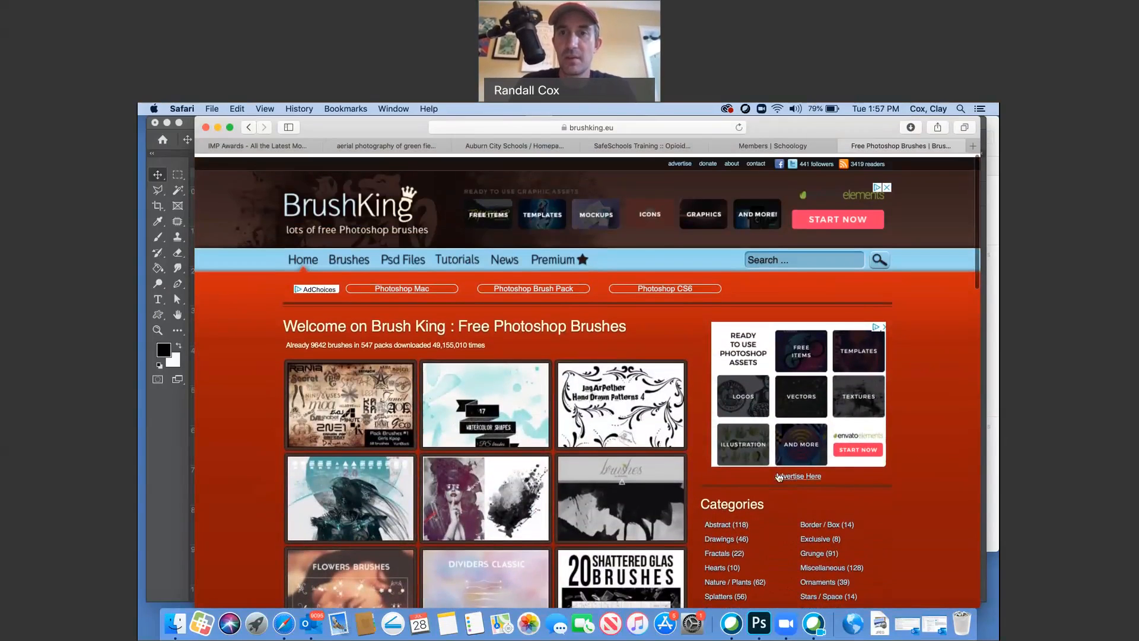
{"action": "left_click_drag", "start_coordinate": [771, 118], "coordinate": [748, 127]}
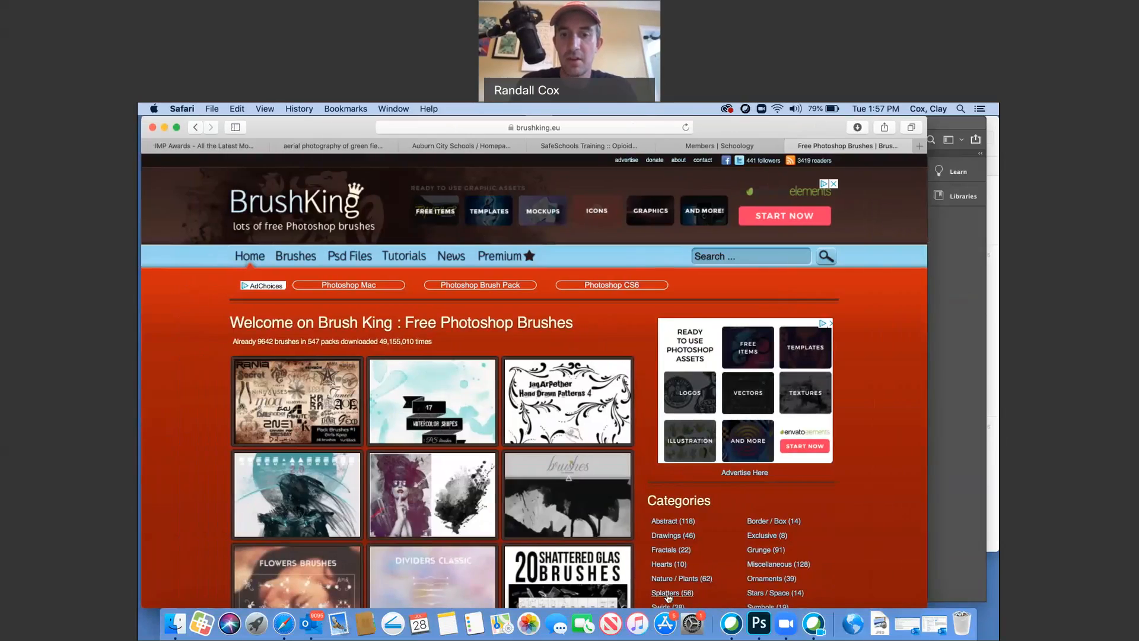
{"action": "scroll", "coordinate": [671, 593], "scroll_direction": "down", "scroll_amount": 4}
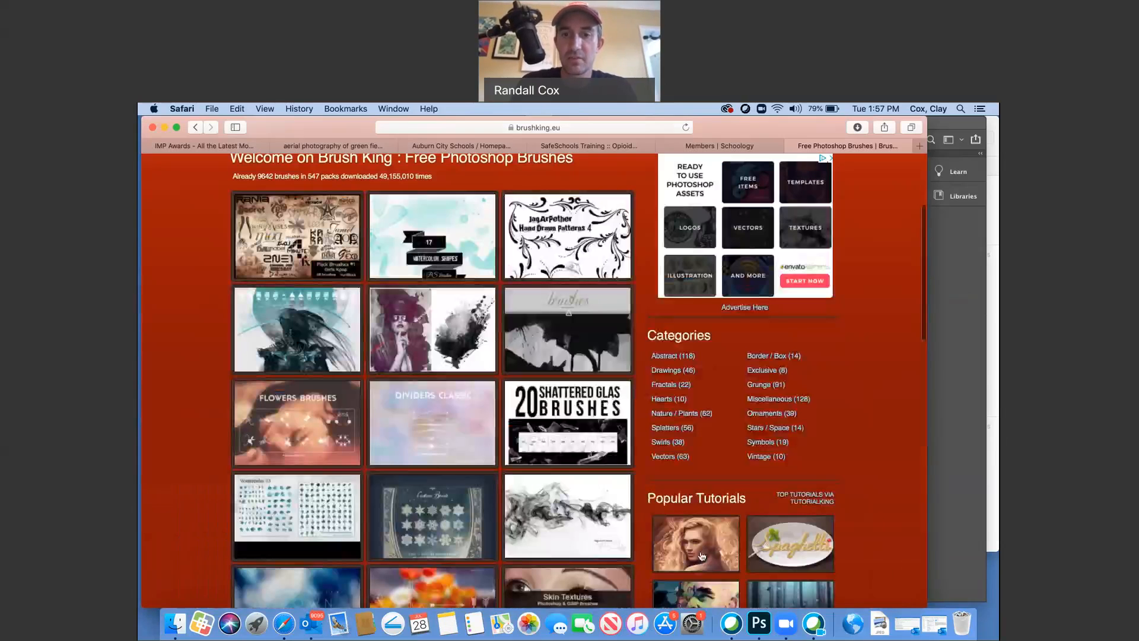
{"action": "left_click", "coordinate": [674, 428]}
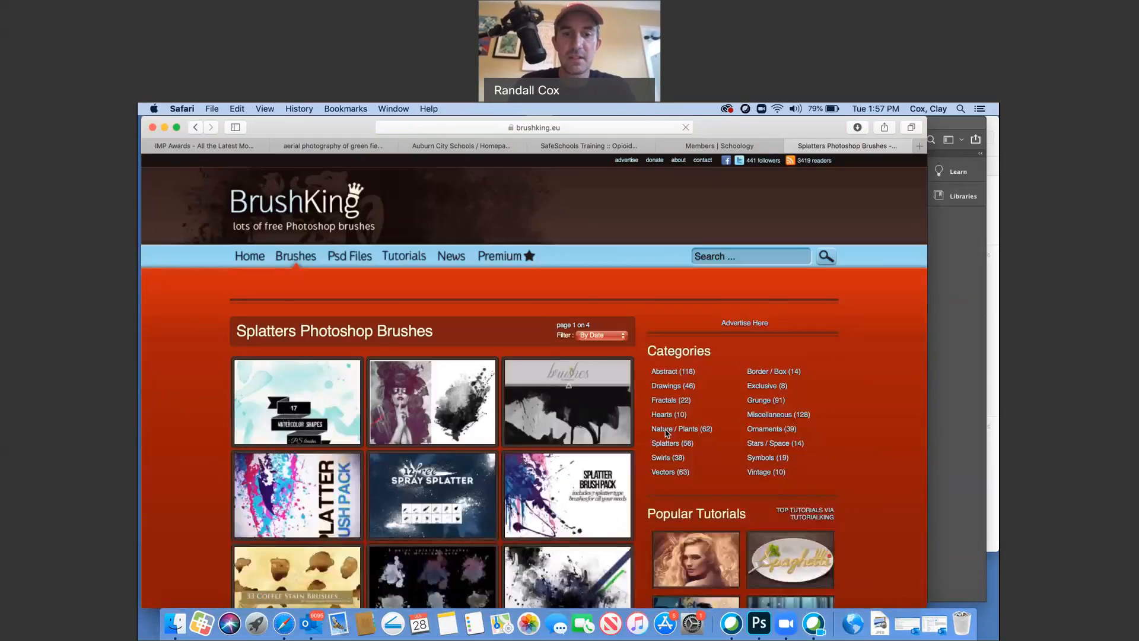
- Browse the splatter brush packs, examining the preview pages of Grunge-Splatterish brushes and 33 Coffee Stain Brushes
{"action": "scroll", "coordinate": [569, 475], "scroll_direction": "down", "scroll_amount": 5}
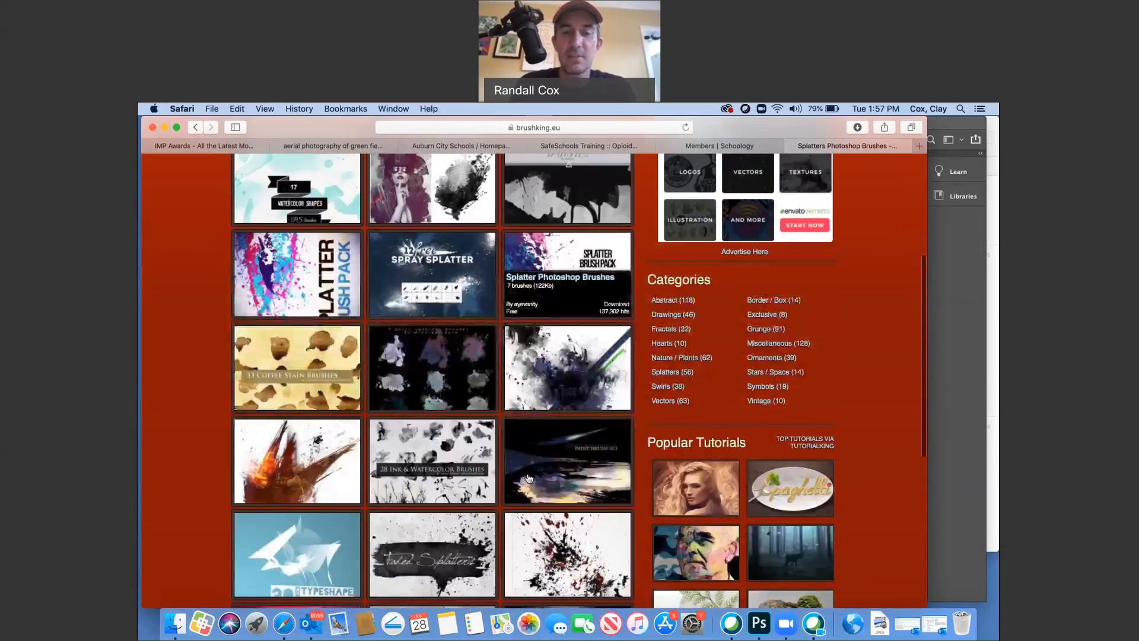
{"action": "scroll", "coordinate": [529, 478], "scroll_direction": "down", "scroll_amount": 1}
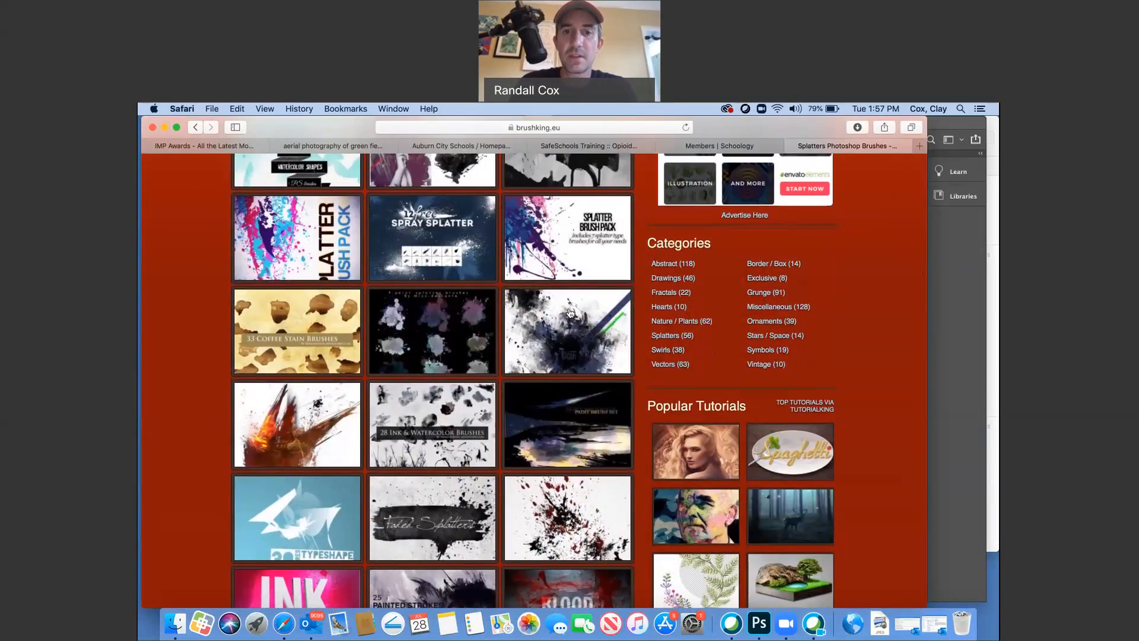
{"action": "left_click", "coordinate": [570, 312]}
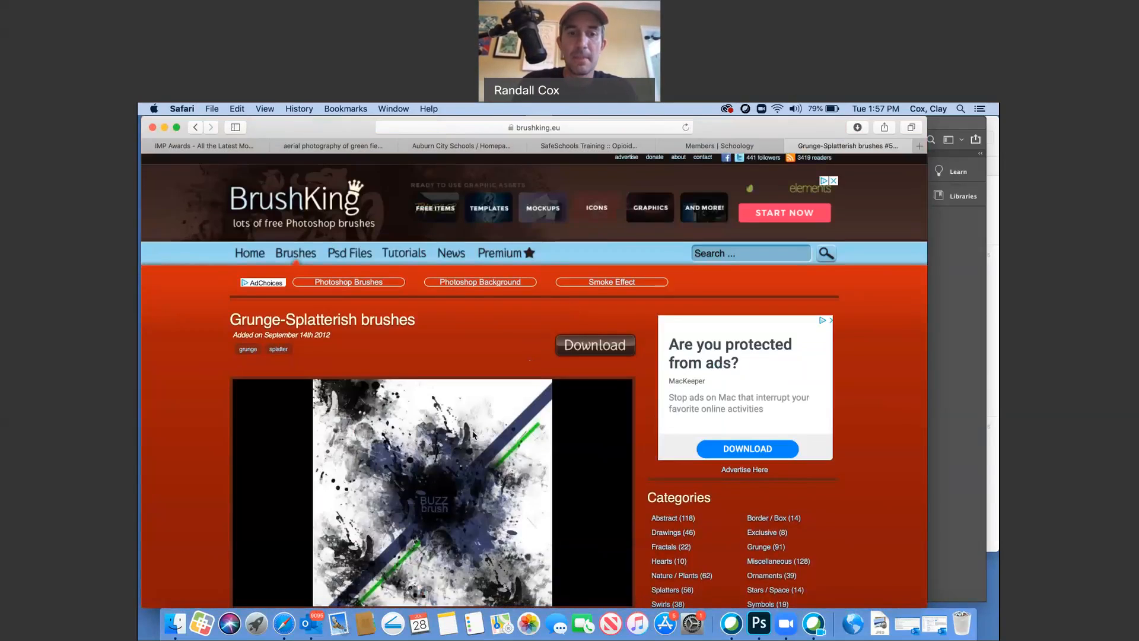
{"action": "scroll", "coordinate": [473, 435], "scroll_direction": "down", "scroll_amount": 5}
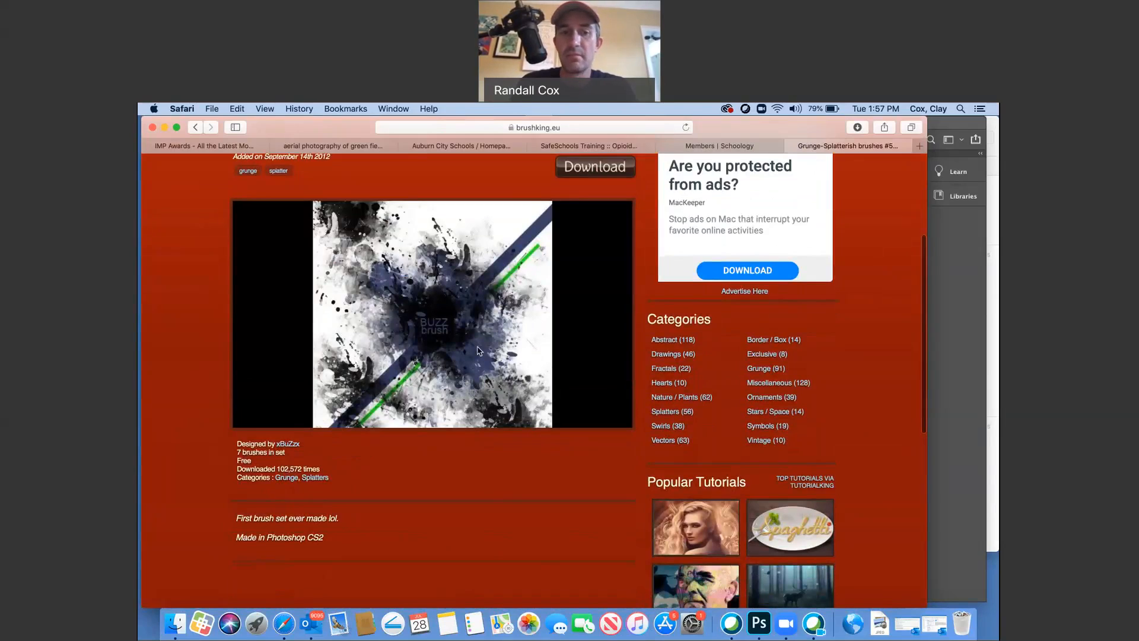
{"action": "left_click", "coordinate": [195, 127]}
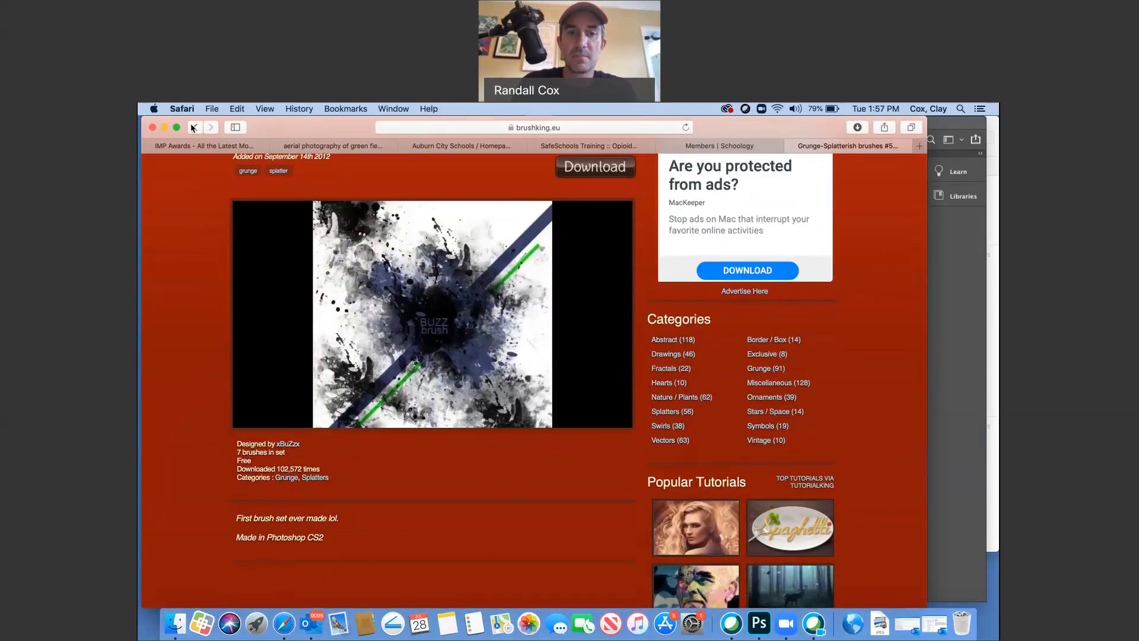
{"action": "left_click", "coordinate": [307, 301]}
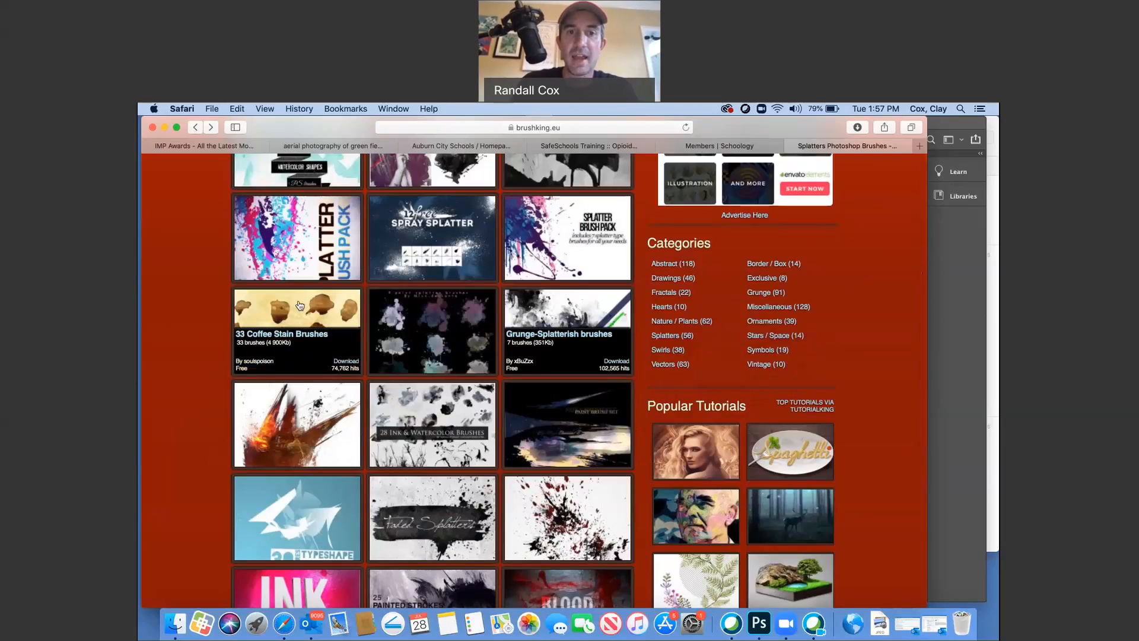
{"action": "scroll", "coordinate": [502, 492], "scroll_direction": "down", "scroll_amount": 5}
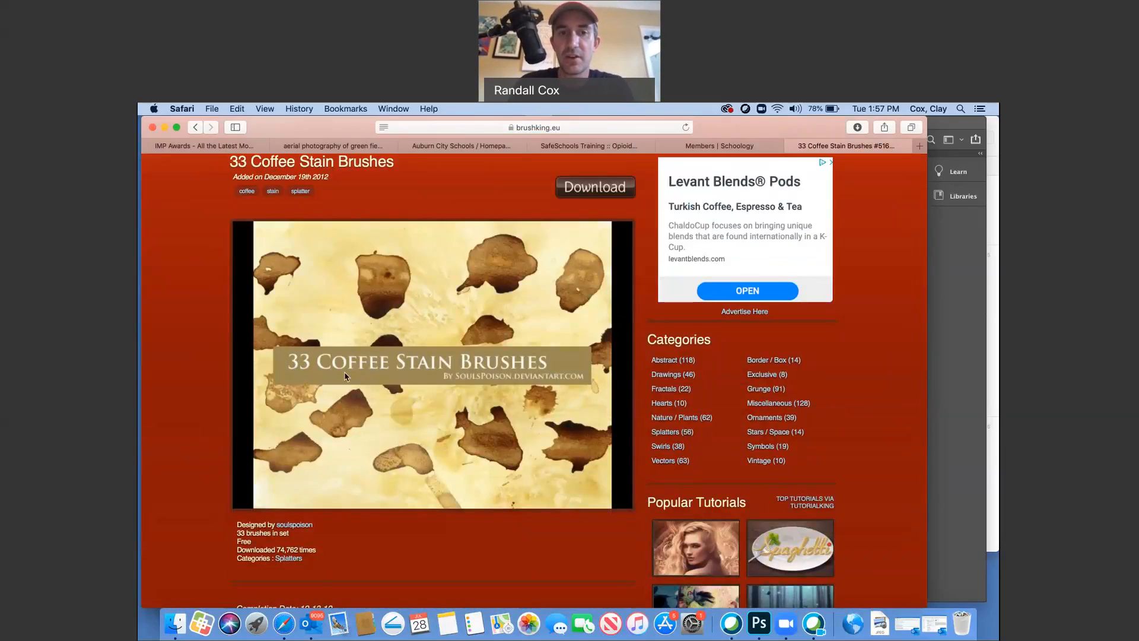
{"action": "scroll", "coordinate": [498, 413], "scroll_direction": "down", "scroll_amount": 4}
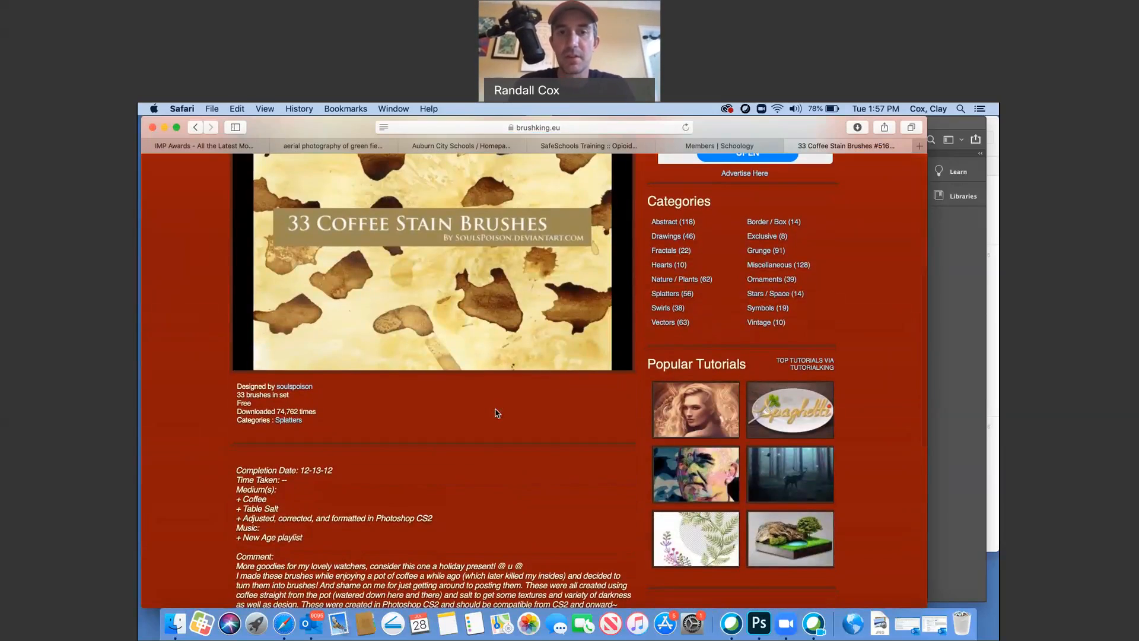
{"action": "scroll", "coordinate": [540, 332], "scroll_direction": "up", "scroll_amount": 5}
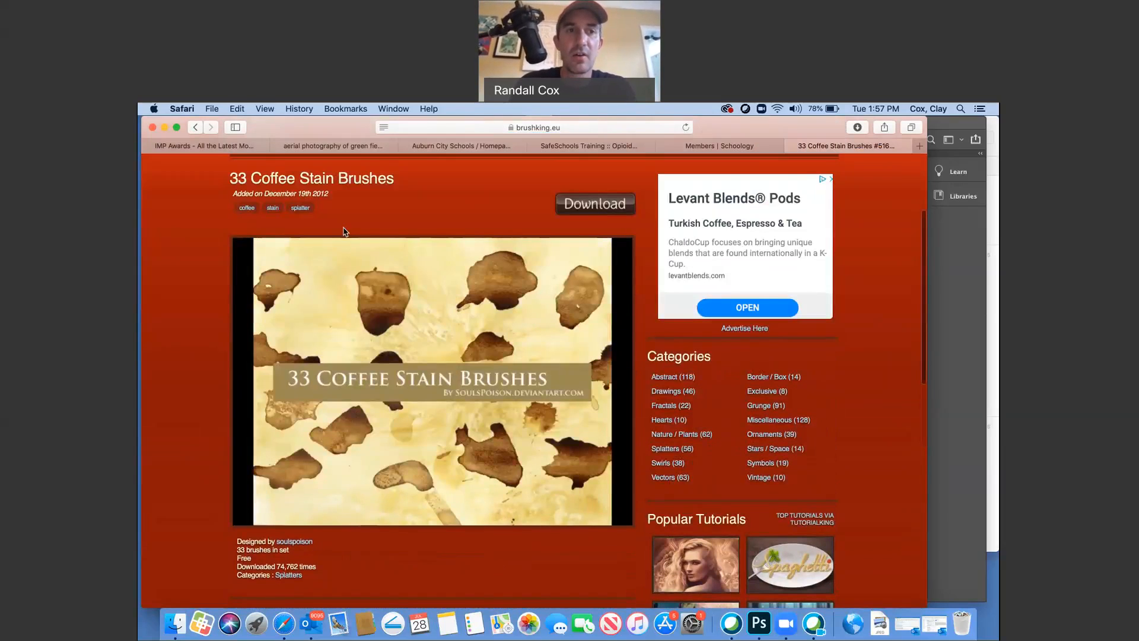
{"action": "left_click", "coordinate": [196, 128]}
- Open the INK SPLATTER BRUSH SET page from the splatters list and download the brush set
{"action": "scroll", "coordinate": [451, 455], "scroll_direction": "down", "scroll_amount": 10}
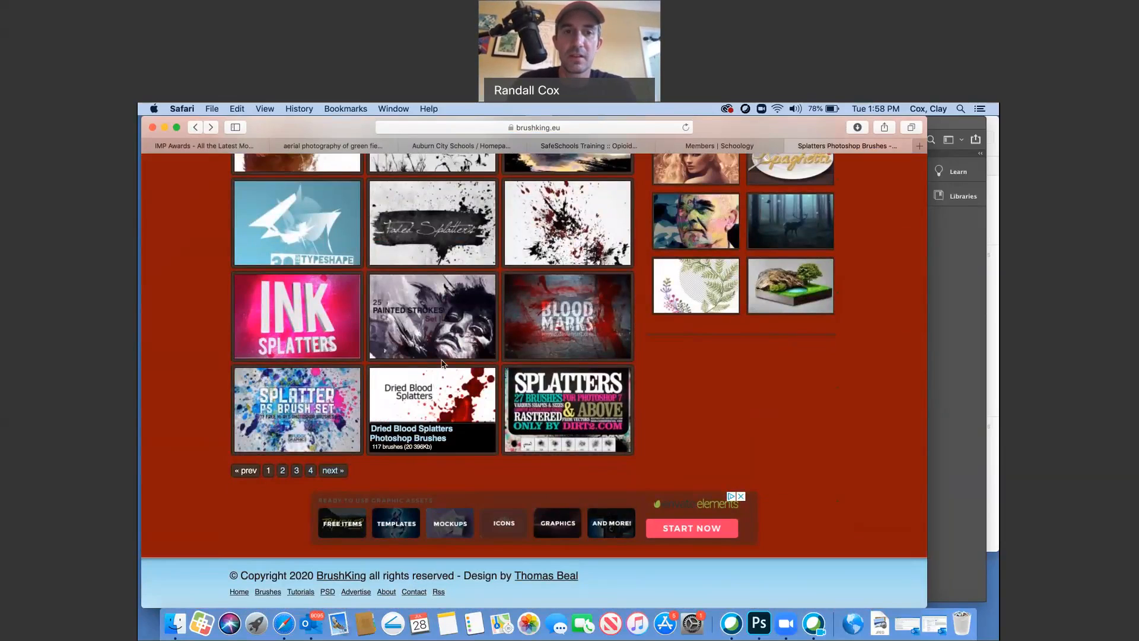
{"action": "scroll", "coordinate": [448, 387], "scroll_direction": "up", "scroll_amount": 3}
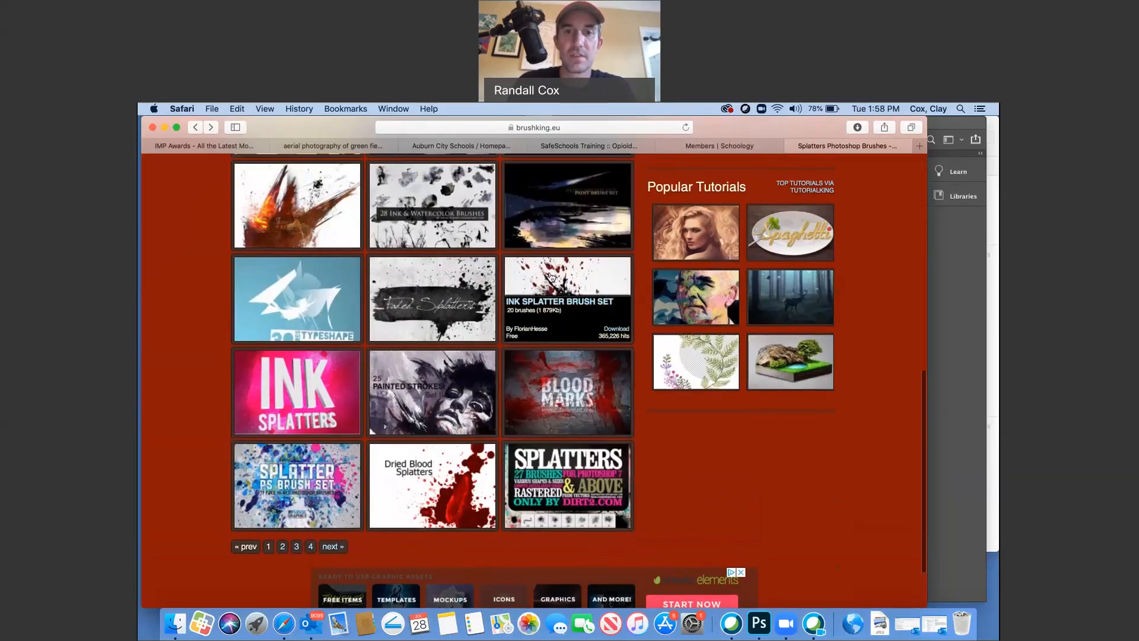
{"action": "left_click", "coordinate": [549, 278]}
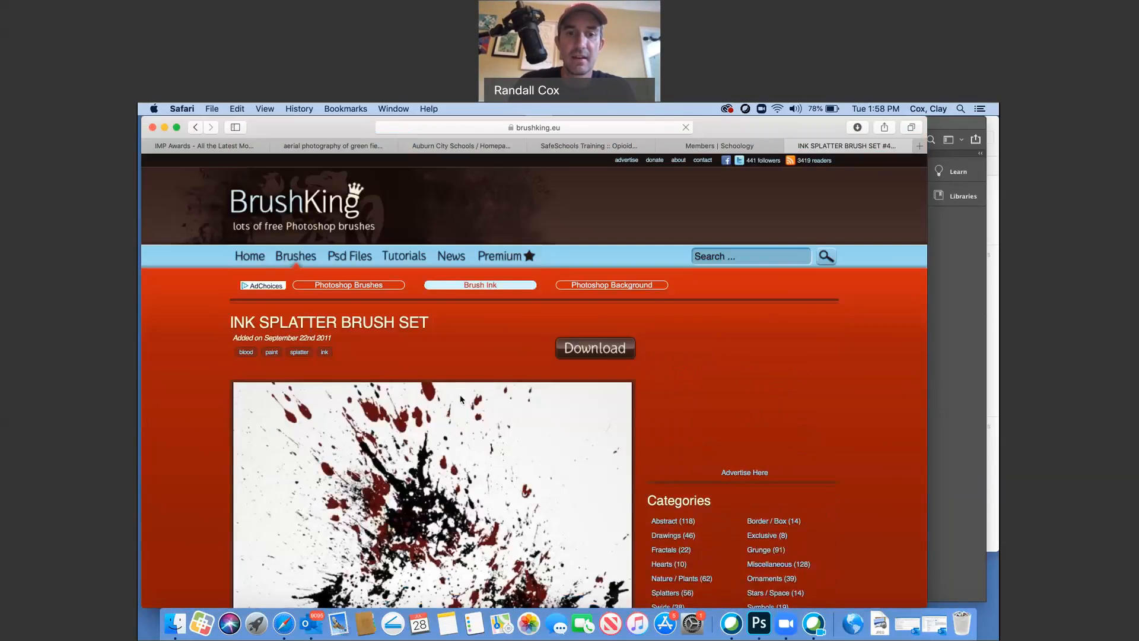
{"action": "scroll", "coordinate": [454, 410], "scroll_direction": "down", "scroll_amount": 5}
{"action": "scroll", "coordinate": [454, 409], "scroll_direction": "down", "scroll_amount": 5}
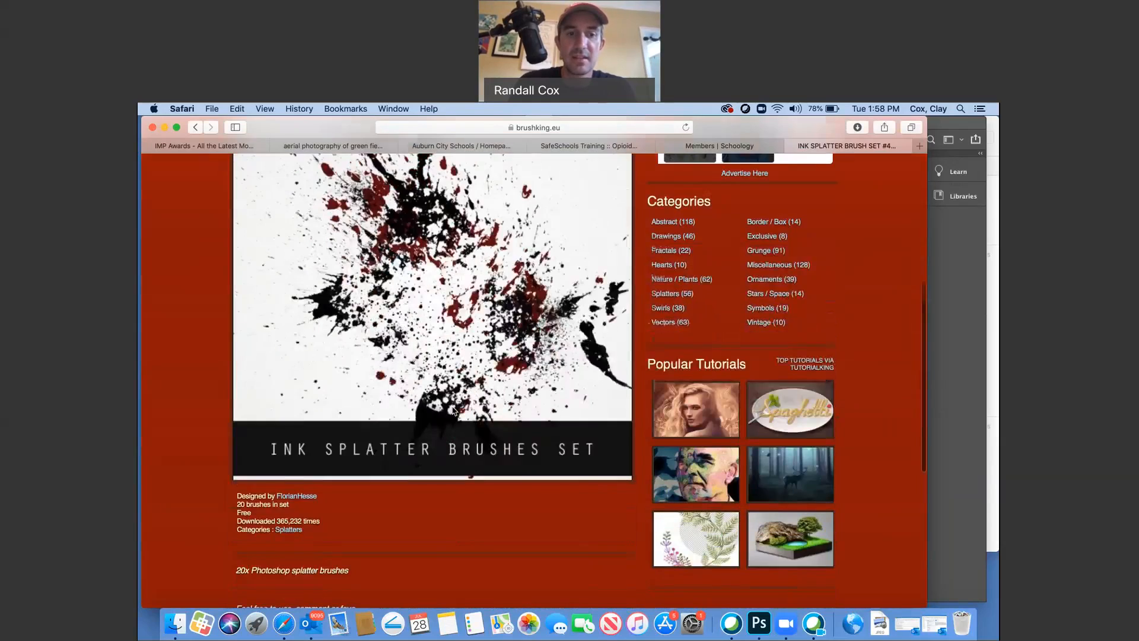
{"action": "scroll", "coordinate": [454, 409], "scroll_direction": "up", "scroll_amount": 8}
{"action": "scroll", "coordinate": [454, 410], "scroll_direction": "up", "scroll_amount": 1}
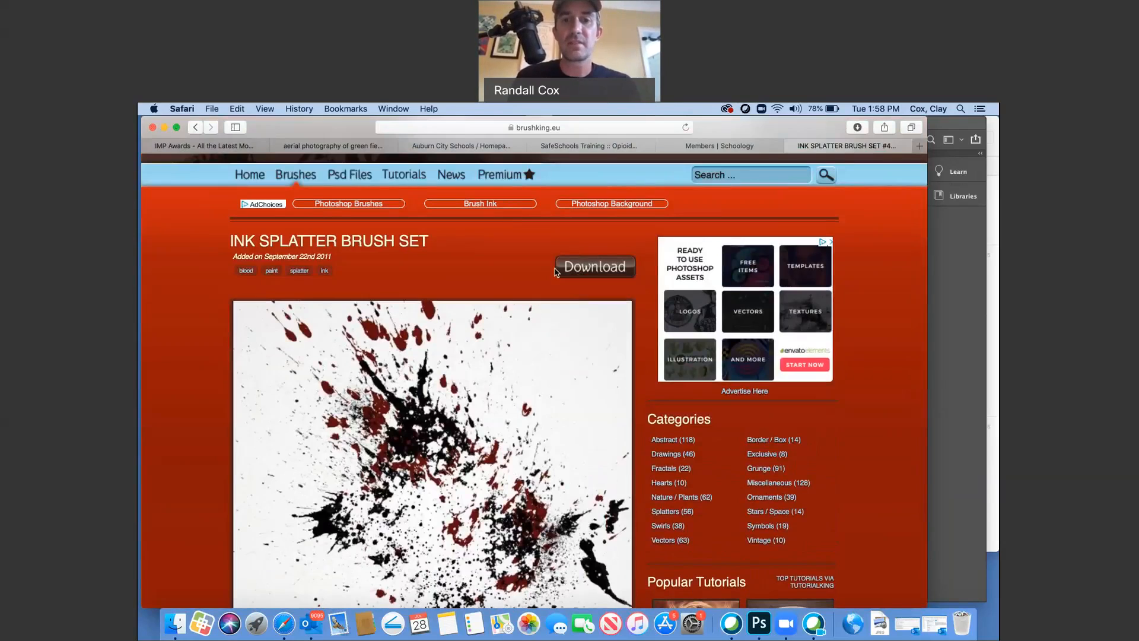
{"action": "left_click", "coordinate": [588, 273]}
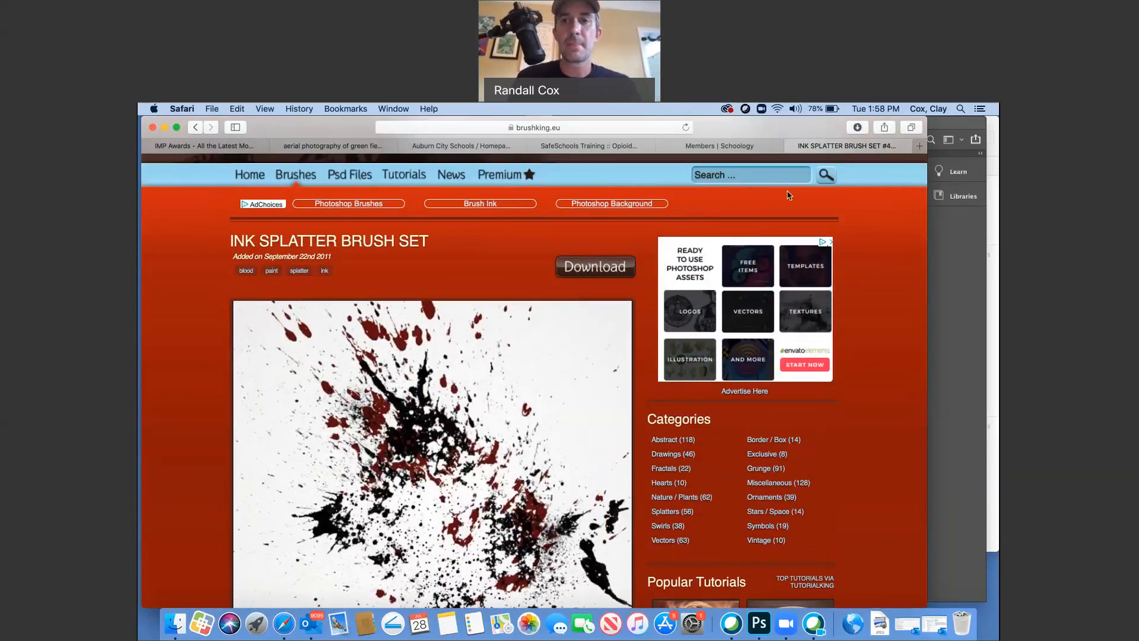
- Load the downloaded ink splatter brush set (.abr) into Photoshop from Safari's downloads and return to the paint splat document
{"action": "left_click_drag", "start_coordinate": [777, 124], "coordinate": [617, 155]}
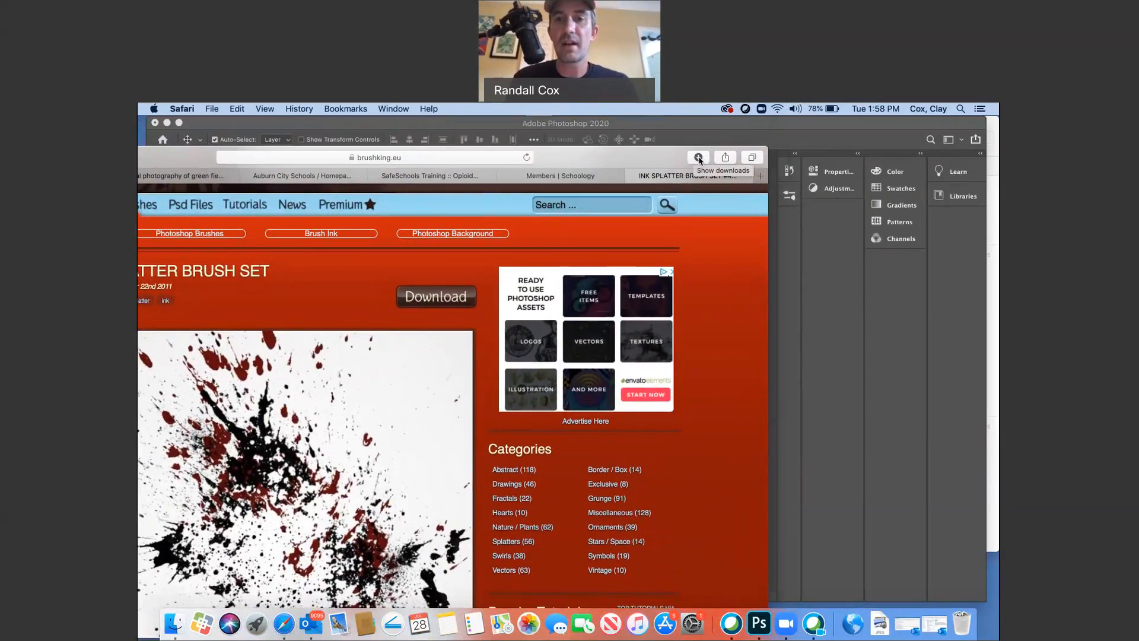
{"action": "left_click", "coordinate": [699, 157]}
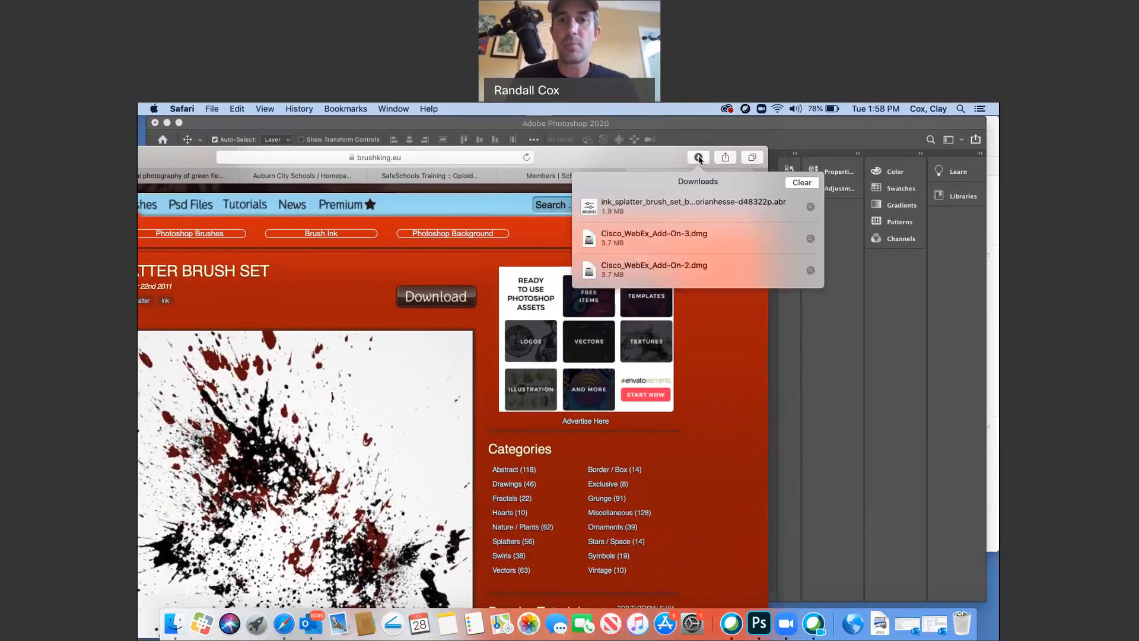
{"action": "left_click", "coordinate": [617, 209]}
{"action": "double_click", "coordinate": [617, 209]}
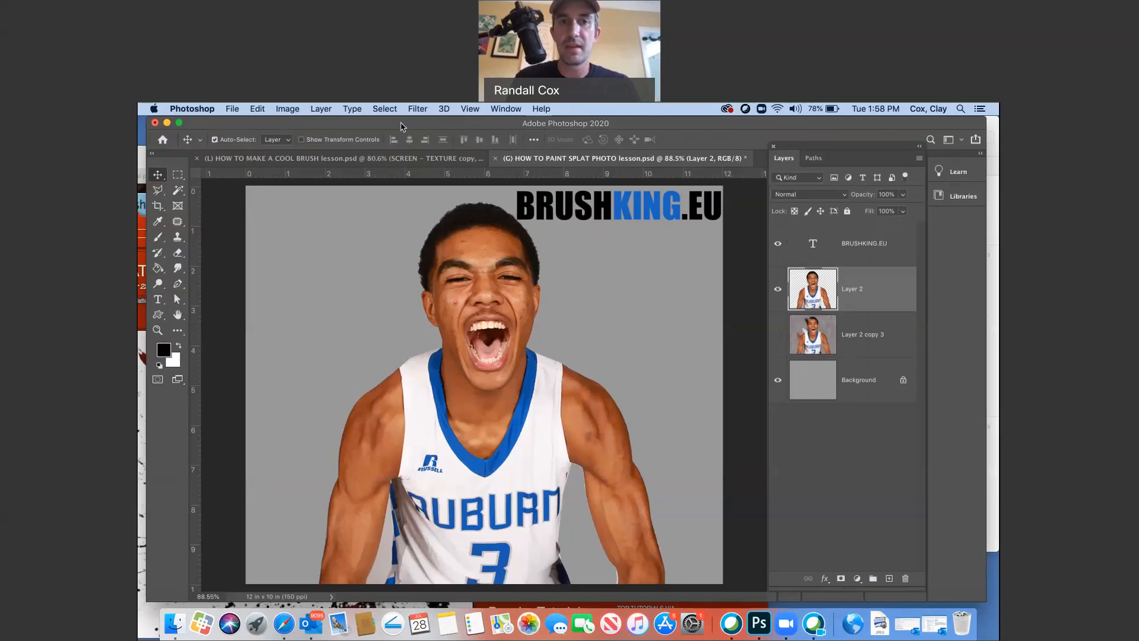
{"action": "left_click_drag", "start_coordinate": [404, 124], "coordinate": [411, 173]}
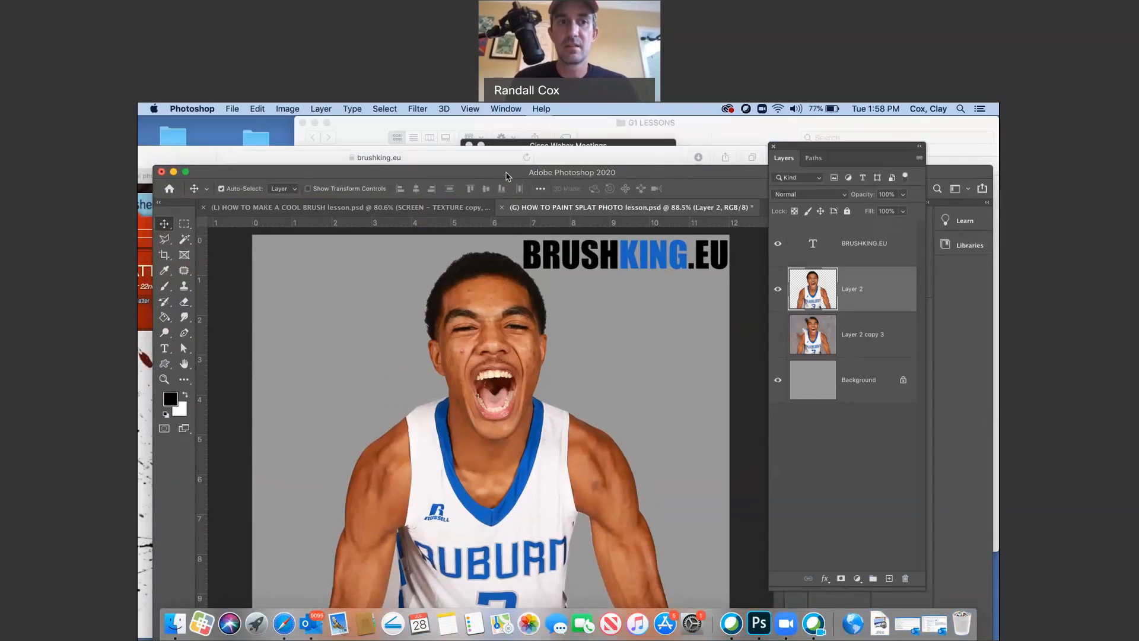
{"action": "left_click", "coordinate": [212, 156]}
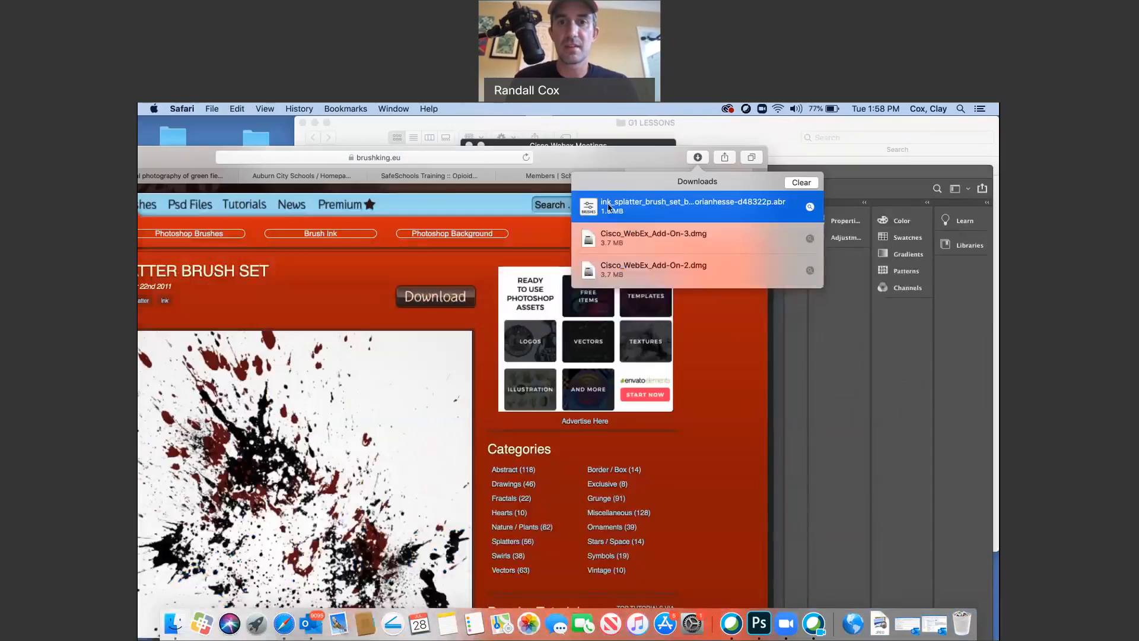
{"action": "double_click", "coordinate": [609, 207]}
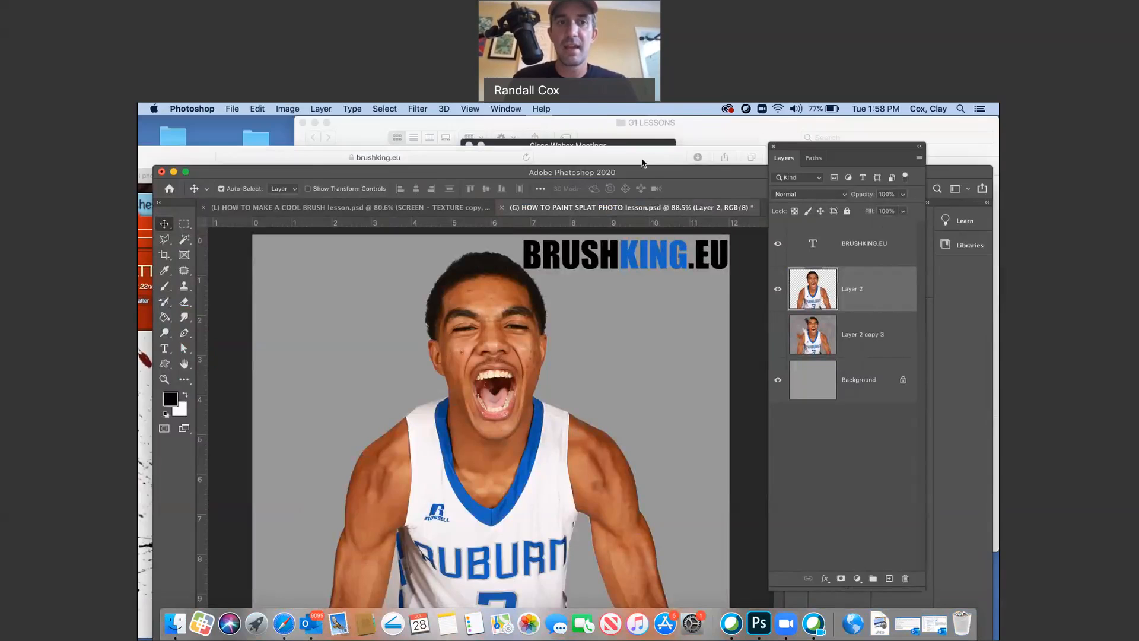
{"action": "left_click_drag", "start_coordinate": [306, 172], "coordinate": [289, 119]}
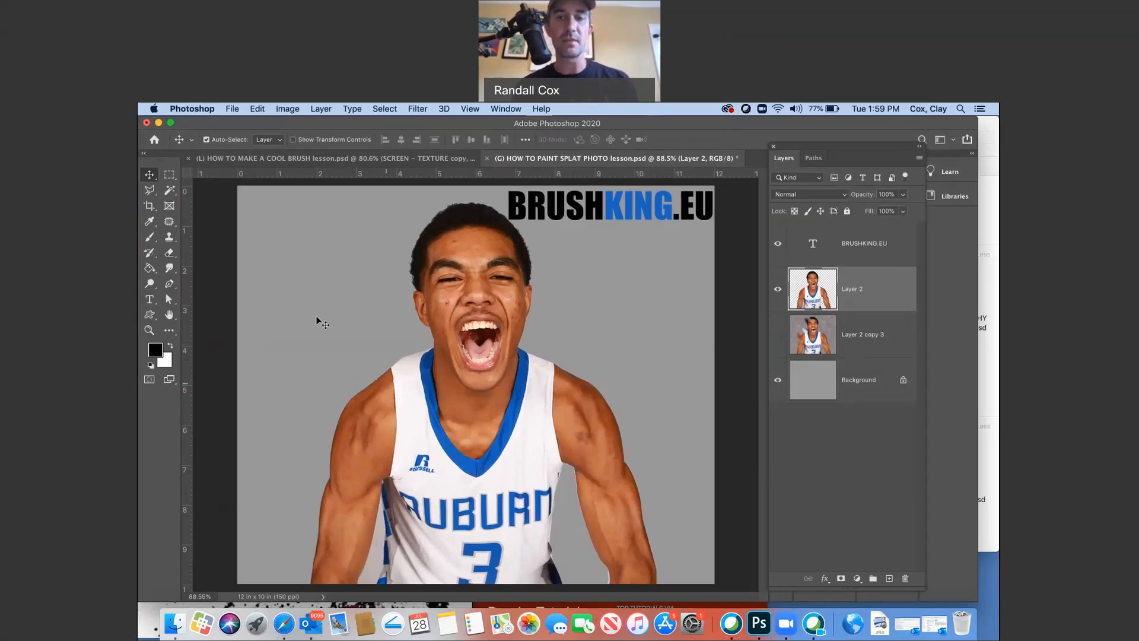
- Activate the Eraser with the 10_ink_splat brush and set its size to 508 px
{"action": "left_click", "coordinate": [169, 254]}
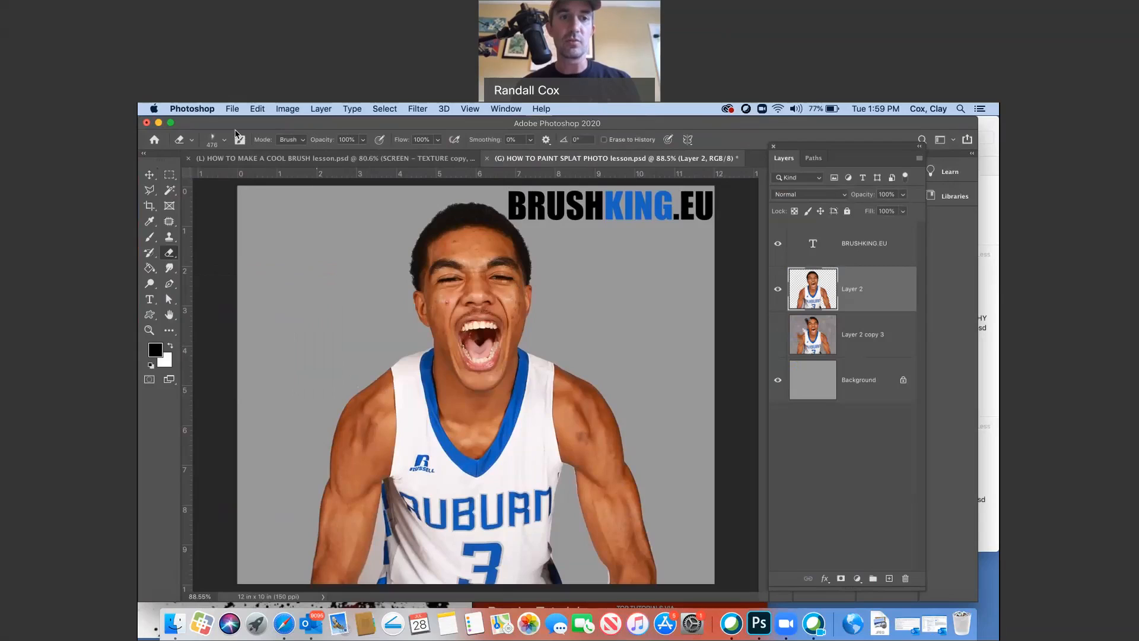
{"action": "left_click", "coordinate": [225, 140]}
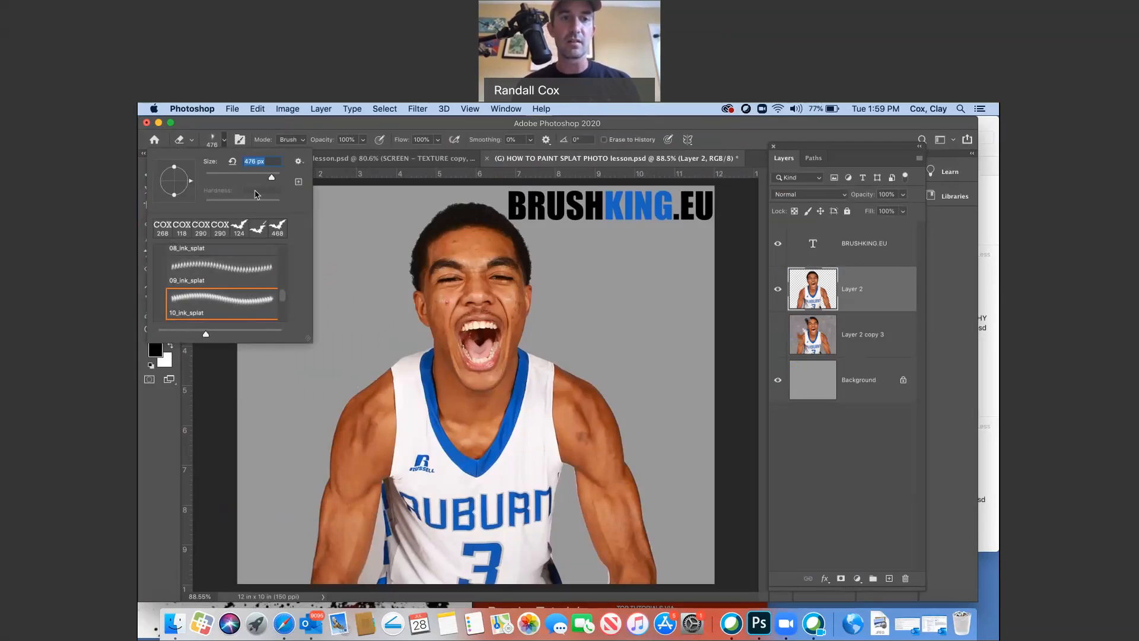
{"action": "left_click_drag", "start_coordinate": [271, 179], "coordinate": [275, 178]}
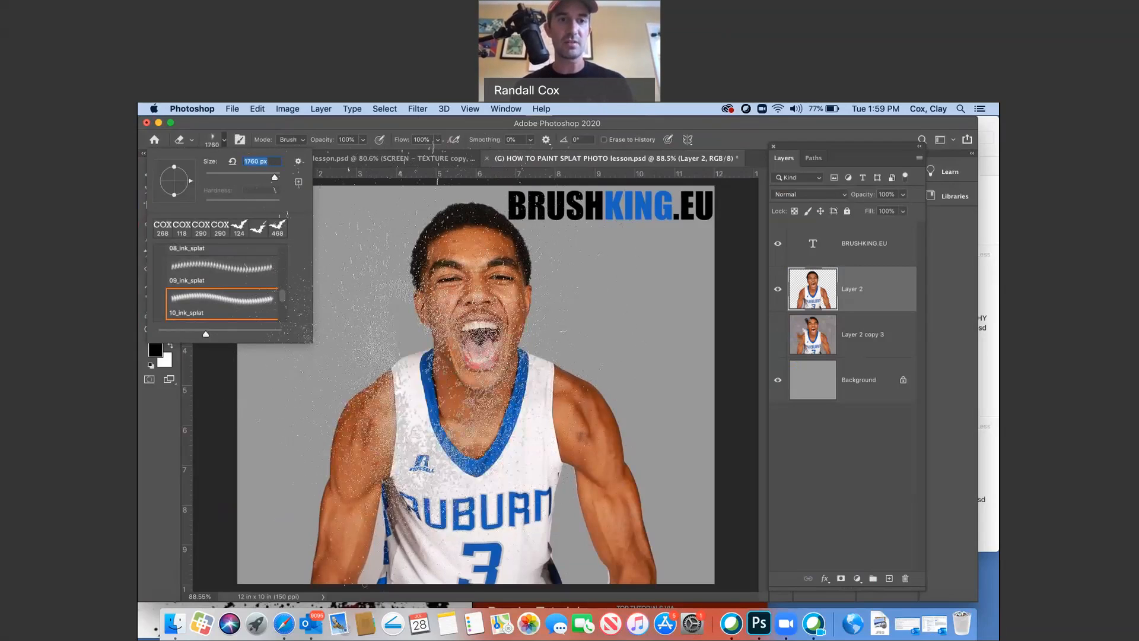
{"action": "left_click_drag", "start_coordinate": [274, 179], "coordinate": [272, 178]}
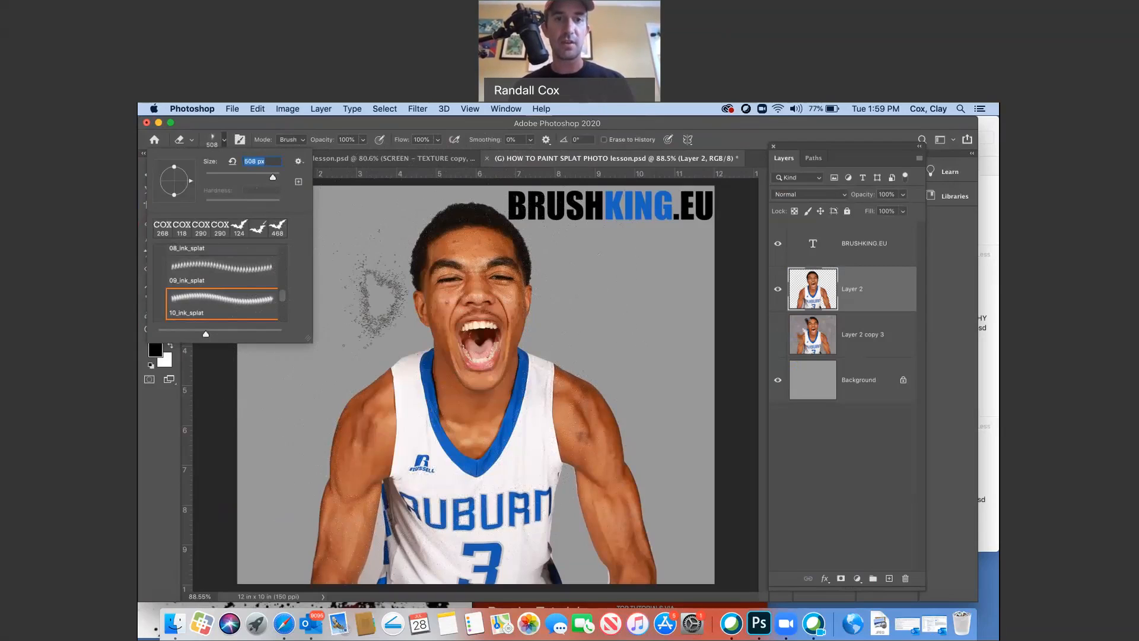
- Erase ink splatter from the player's shoulder and jersey strap beside the Russell logo using the 10_ink_splat brush
{"action": "left_click", "coordinate": [342, 241]}
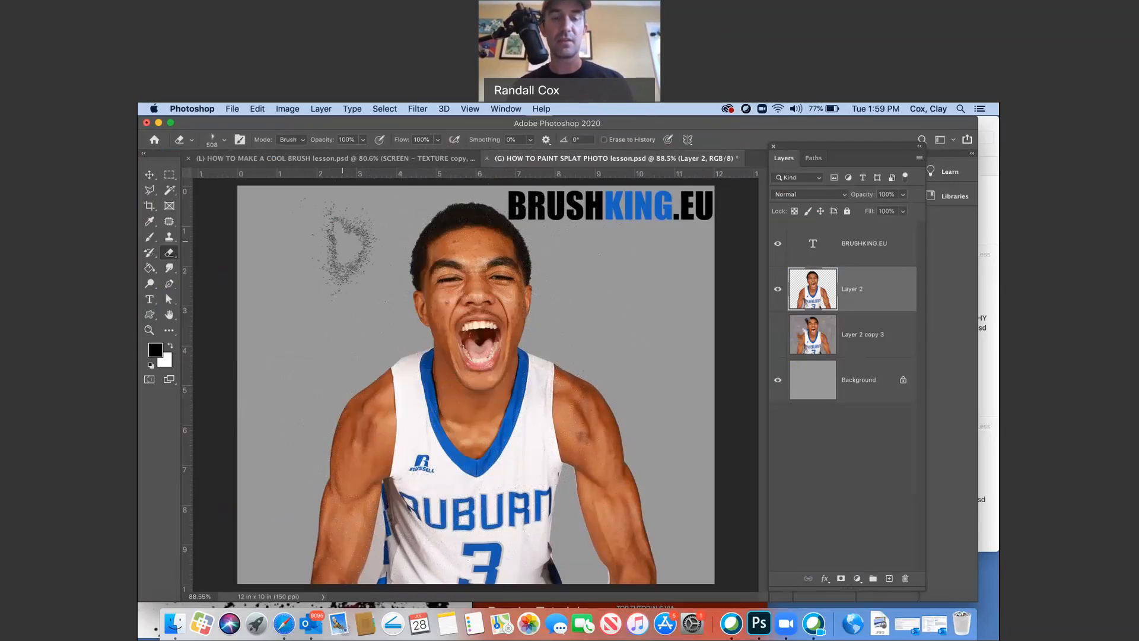
{"action": "key", "text": "Caps_Lock"}
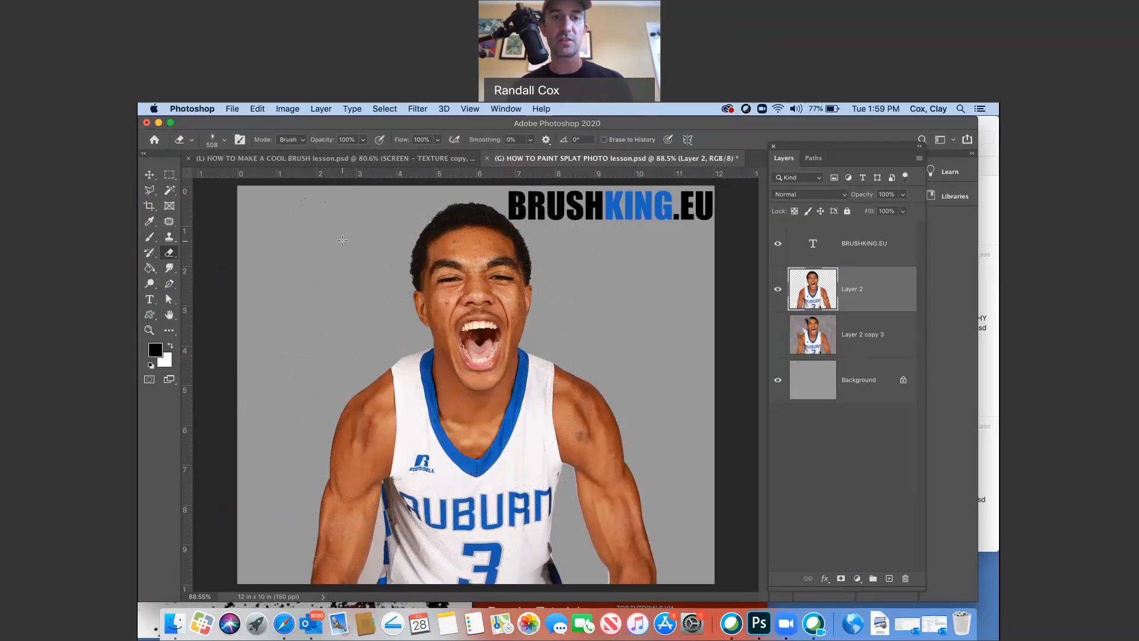
{"action": "left_click", "coordinate": [320, 263]}
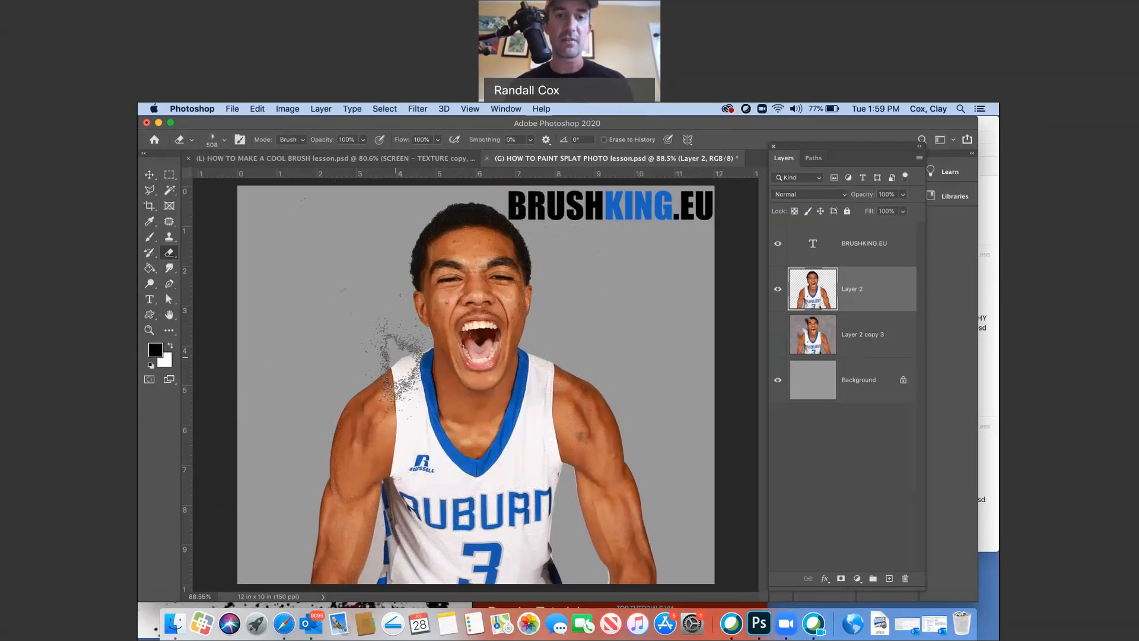
{"action": "left_click", "coordinate": [399, 362]}
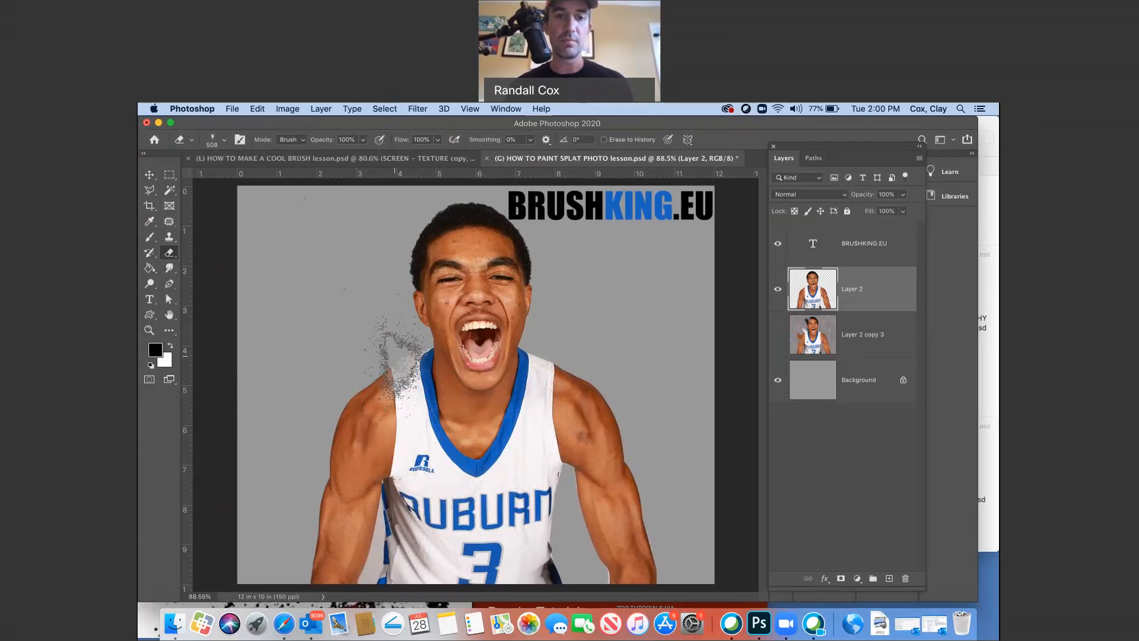
{"action": "left_click", "coordinate": [394, 356]}
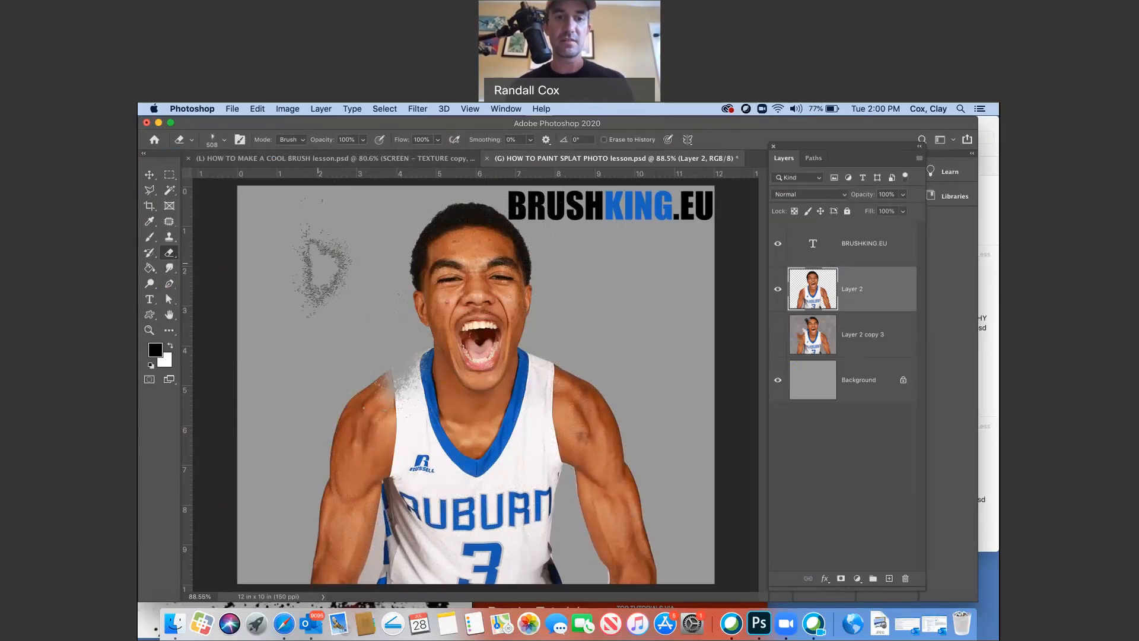
{"action": "left_click", "coordinate": [148, 330]}
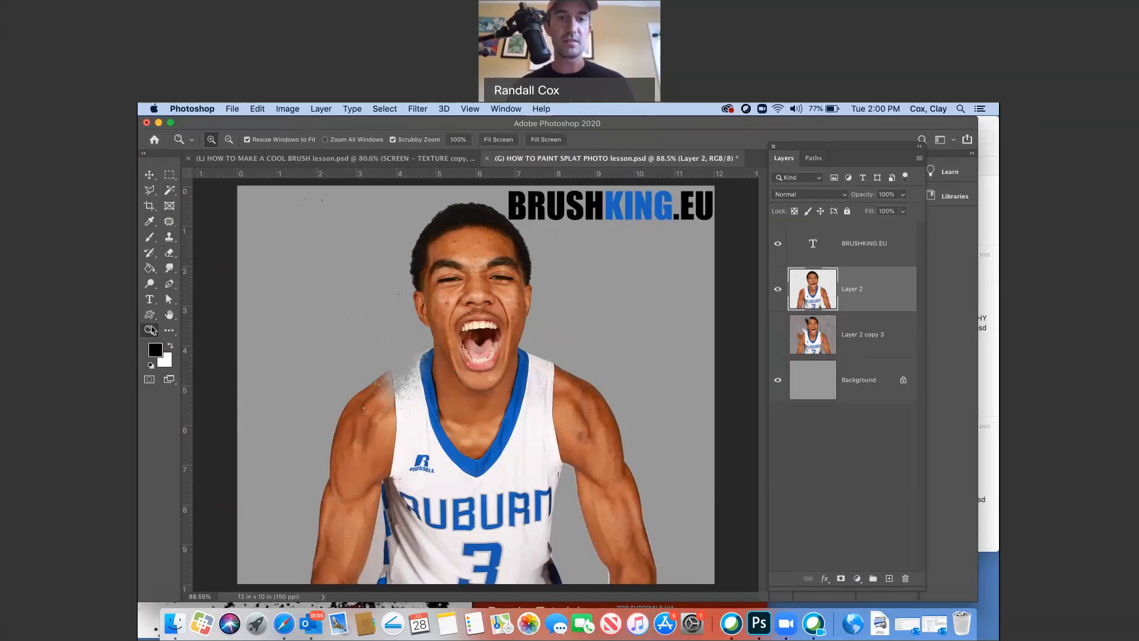
{"action": "mouse_move", "coordinate": [402, 369]}
{"action": "left_mouse_down"}
{"action": "mouse_move", "coordinate": [451, 375]}
{"action": "mouse_move", "coordinate": [397, 366]}
{"action": "left_mouse_up"}
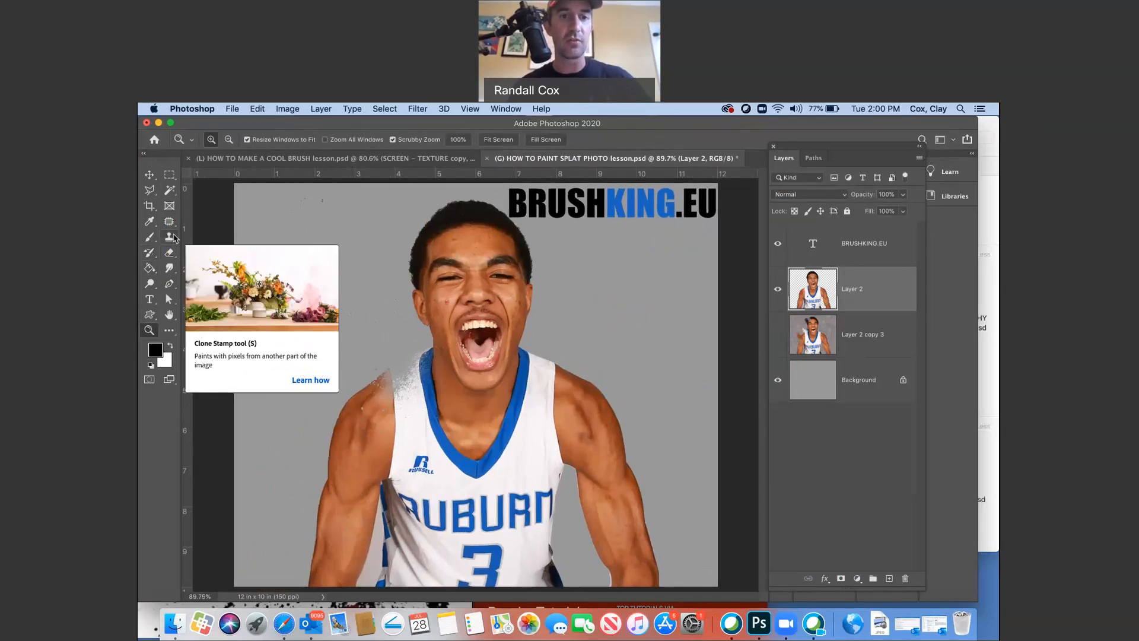
- Try erasing a long splatter stroke from the hair down the face to the upper arm, and undo it
{"action": "left_click", "coordinate": [170, 254]}
{"action": "mouse_move", "coordinate": [428, 220]}
{"action": "left_mouse_down"}
{"action": "mouse_move", "coordinate": [422, 368]}
{"action": "mouse_move", "coordinate": [362, 416]}
{"action": "mouse_move", "coordinate": [295, 518]}
{"action": "left_mouse_up"}
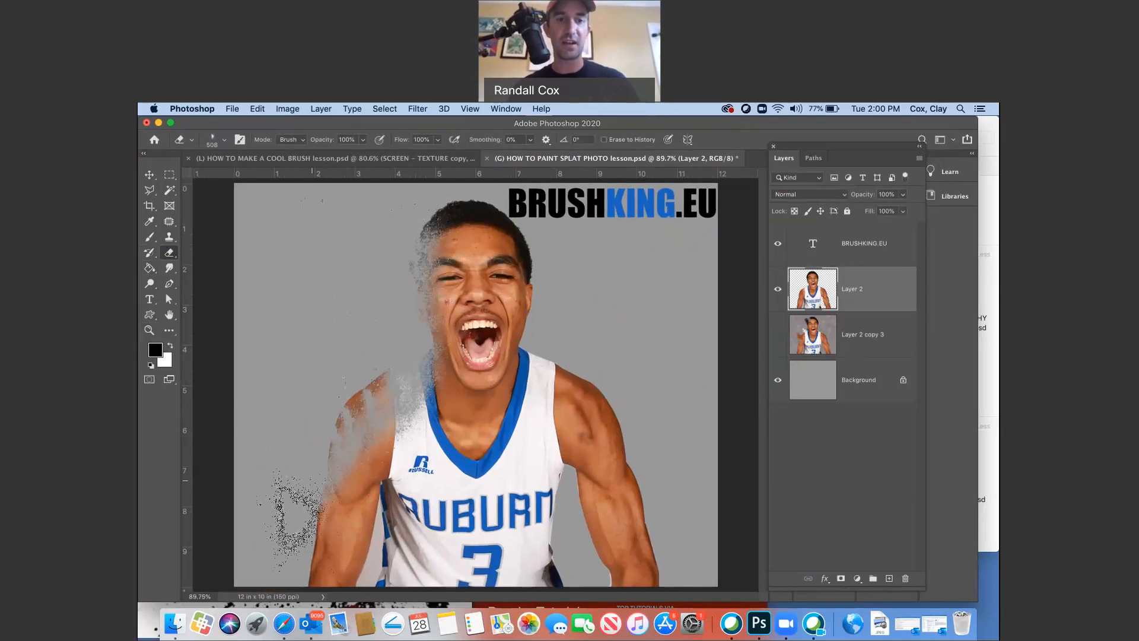
{"action": "key", "text": "z"}
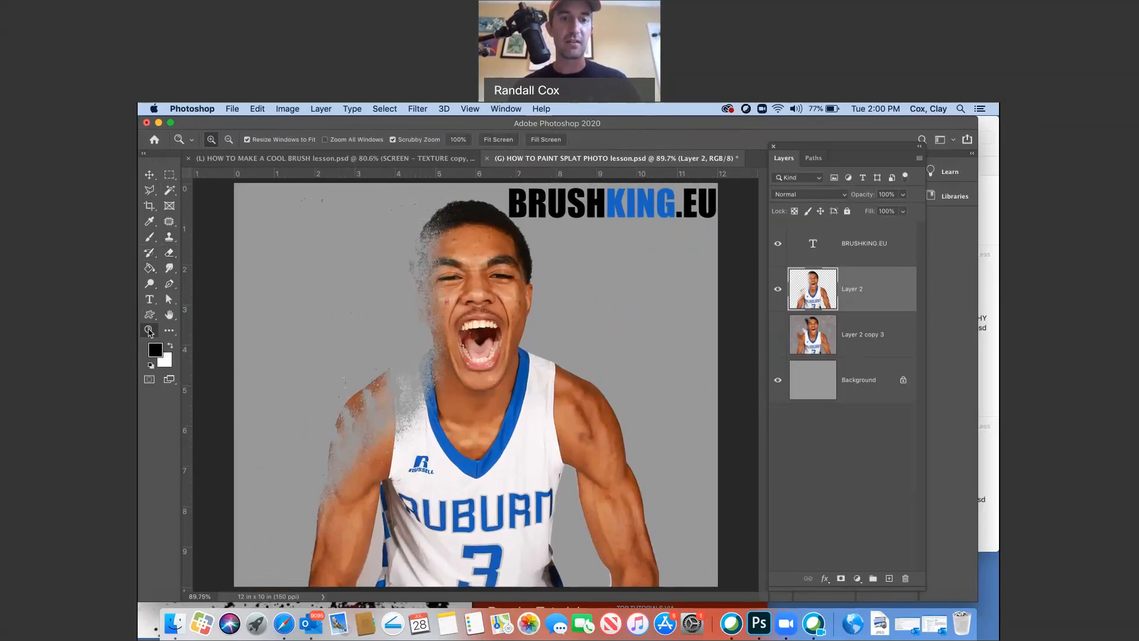
{"action": "mouse_move", "coordinate": [347, 417]}
{"action": "left_mouse_down"}
{"action": "mouse_move", "coordinate": [460, 415]}
{"action": "mouse_move", "coordinate": [594, 386]}
{"action": "mouse_move", "coordinate": [473, 329]}
{"action": "left_mouse_up"}
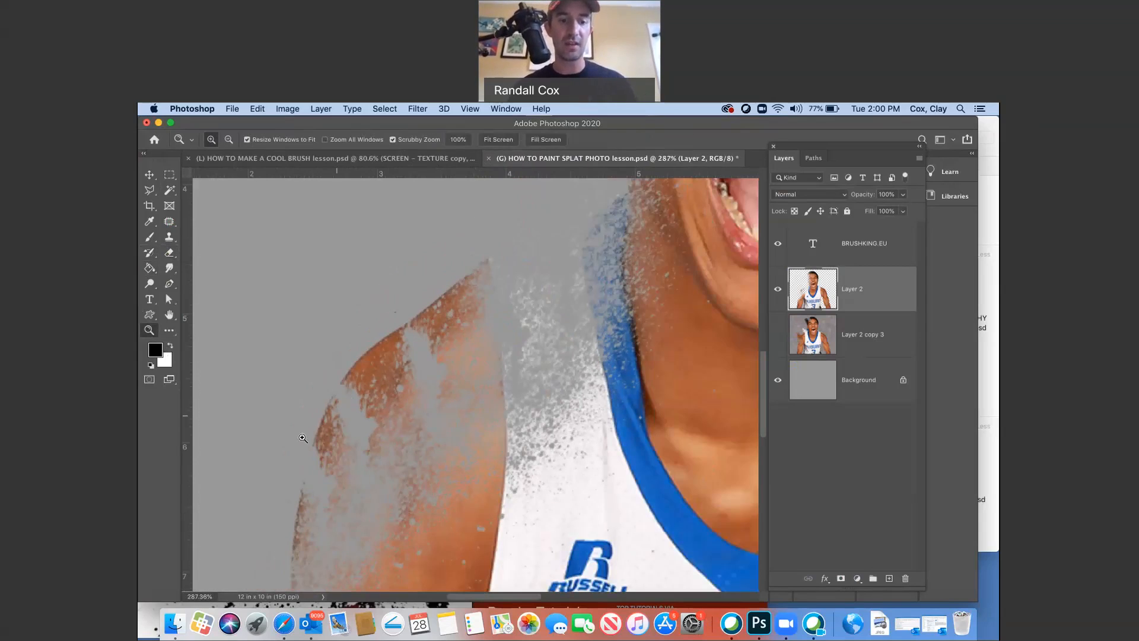
{"action": "key", "text": "super+z"}
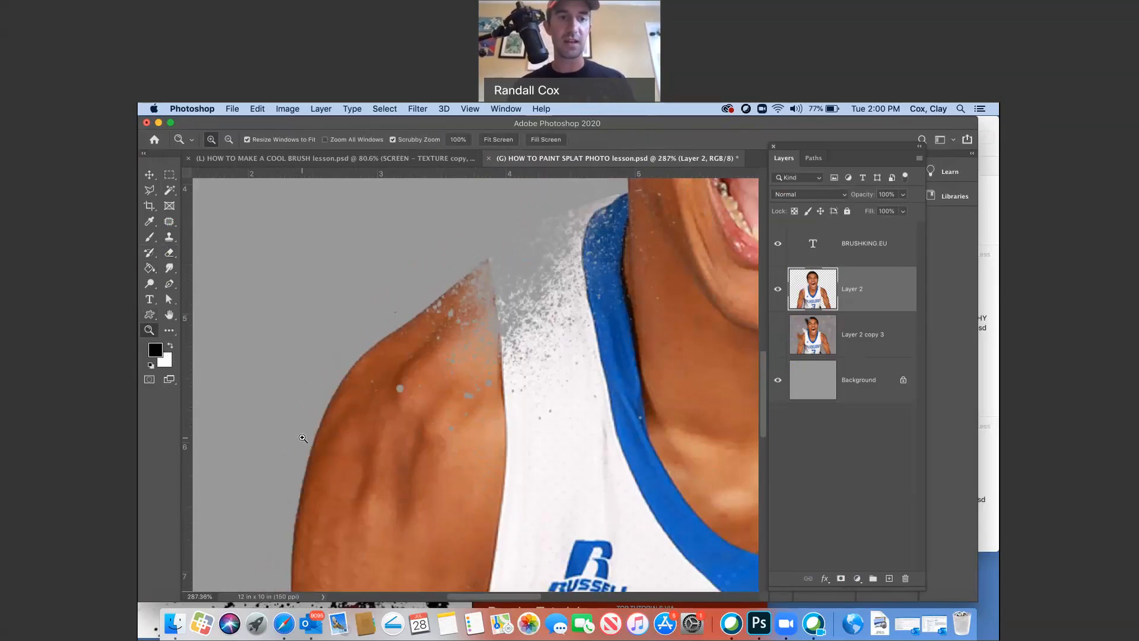
- Switch the Eraser to the 09_ink_splat brush and set its size to 396 px
{"action": "left_click", "coordinate": [149, 330]}
{"action": "left_click_drag", "start_coordinate": [454, 359], "coordinate": [422, 354]}
{"action": "scroll", "coordinate": [467, 292], "scroll_direction": "up", "scroll_amount": 5}
{"action": "scroll", "coordinate": [467, 292], "scroll_direction": "right", "scroll_amount": 5}
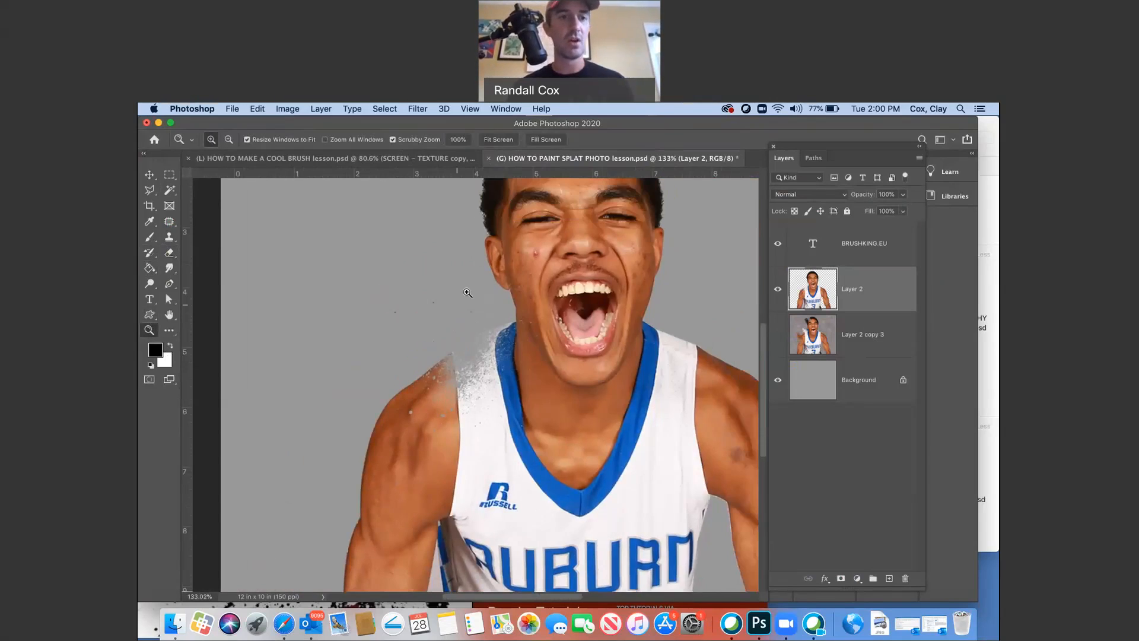
{"action": "left_click", "coordinate": [169, 252]}
{"action": "left_click", "coordinate": [225, 141]}
{"action": "left_click", "coordinate": [237, 265]}
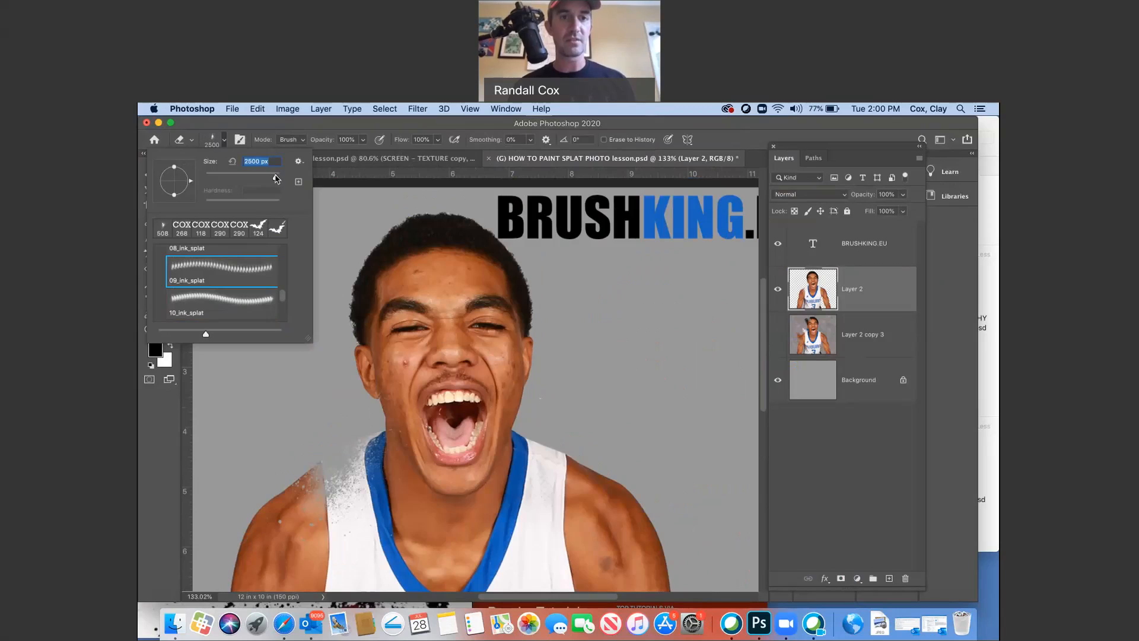
{"action": "left_click_drag", "start_coordinate": [276, 179], "coordinate": [268, 178]}
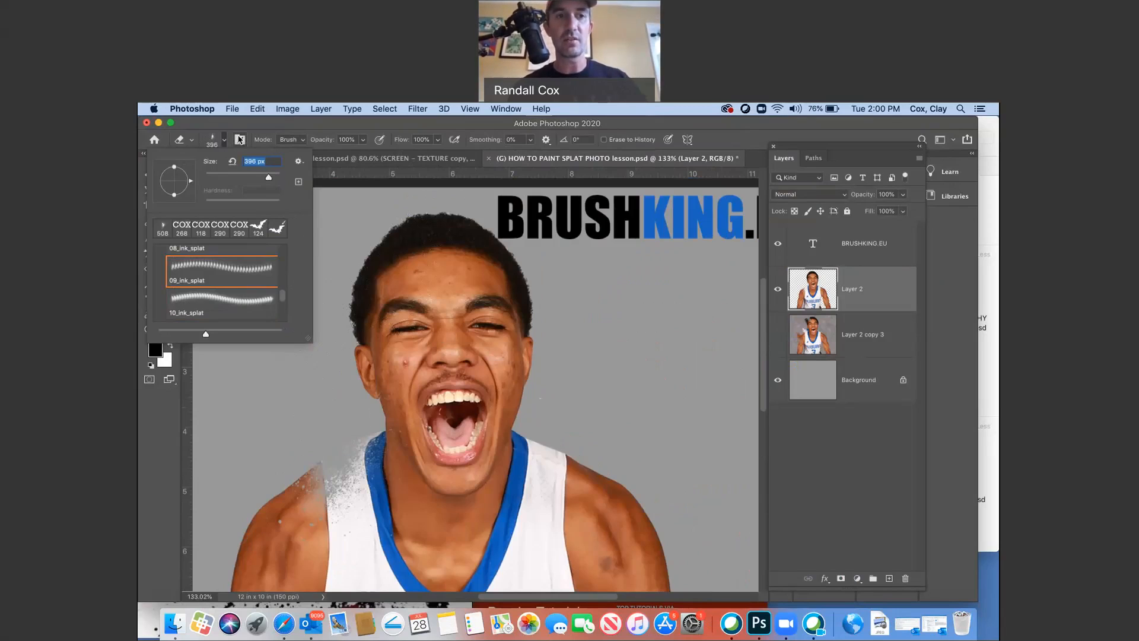
- Rotate the eraser's brush tip to an angle of 126° in the Brush Settings
{"action": "left_click", "coordinate": [239, 139]}
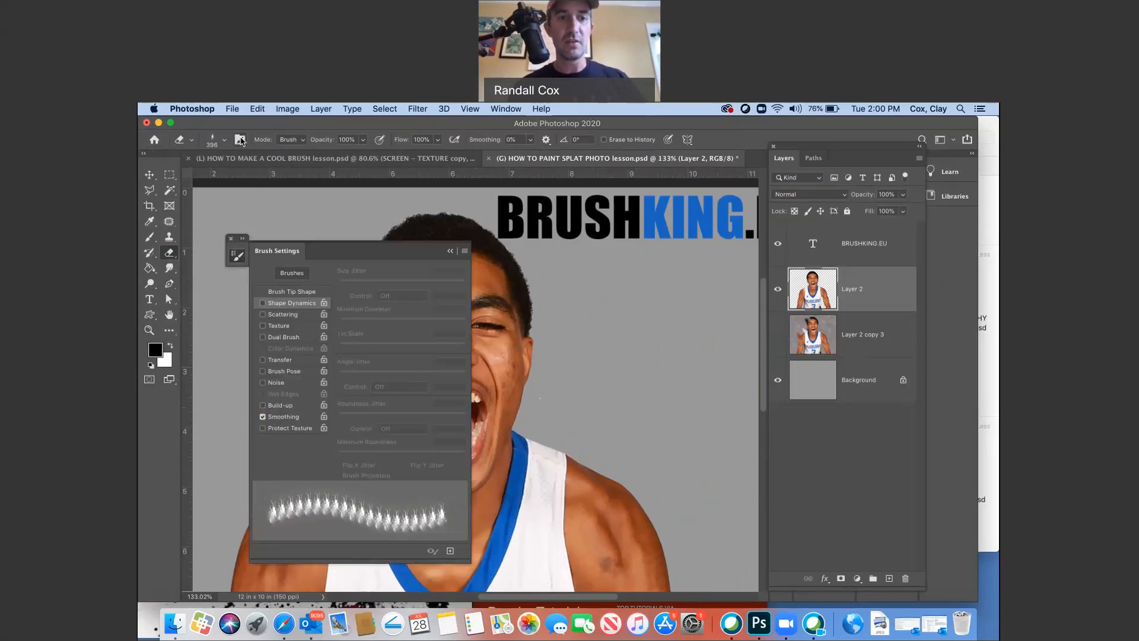
{"action": "left_click", "coordinate": [279, 293]}
{"action": "mouse_move", "coordinate": [463, 387]}
{"action": "left_mouse_down"}
{"action": "mouse_move", "coordinate": [444, 406]}
{"action": "mouse_move", "coordinate": [435, 376]}
{"action": "left_mouse_up"}
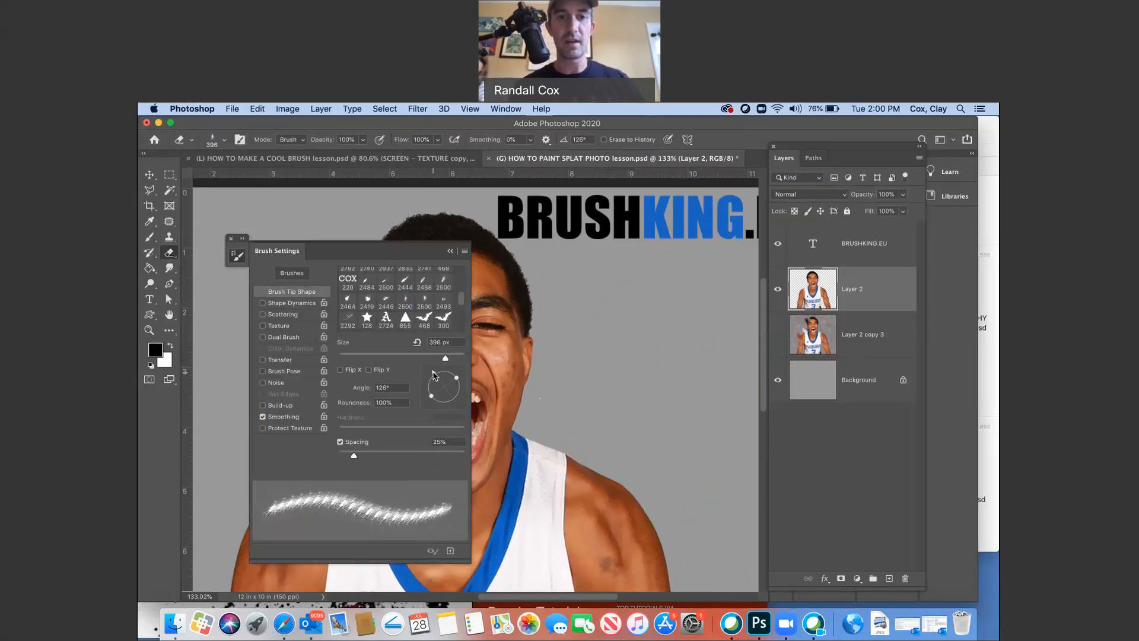
{"action": "left_click", "coordinate": [450, 250]}
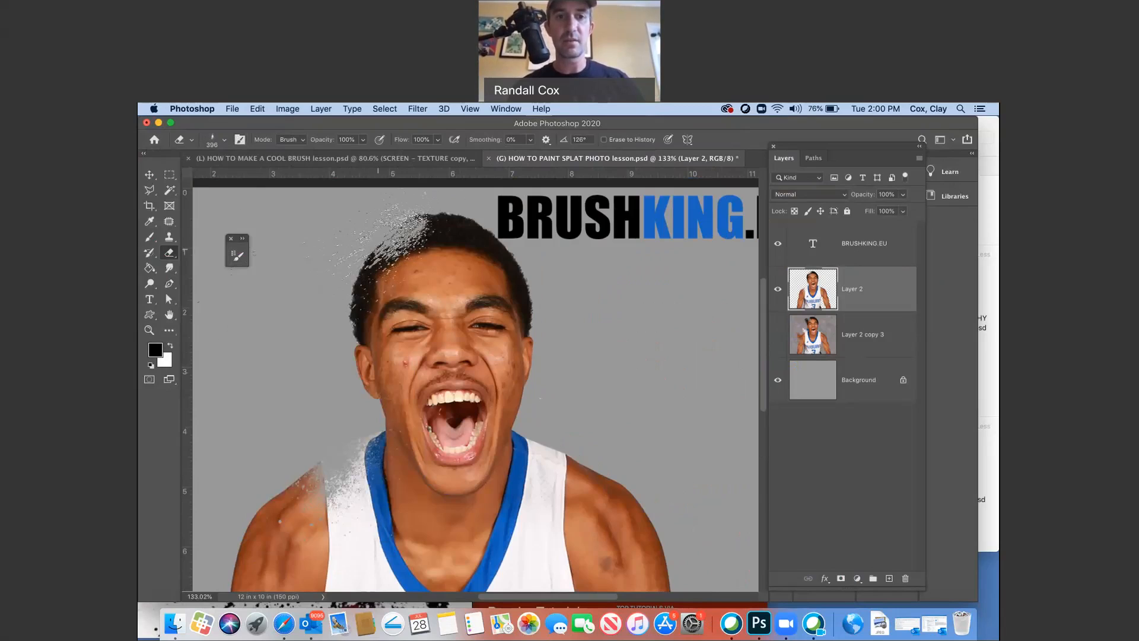
- Enlarge the eraser brush to 508 px and erase a splatter patch along the edge of the player's hair
{"action": "left_click", "coordinate": [224, 141]}
{"action": "left_click_drag", "start_coordinate": [270, 178], "coordinate": [272, 177]}
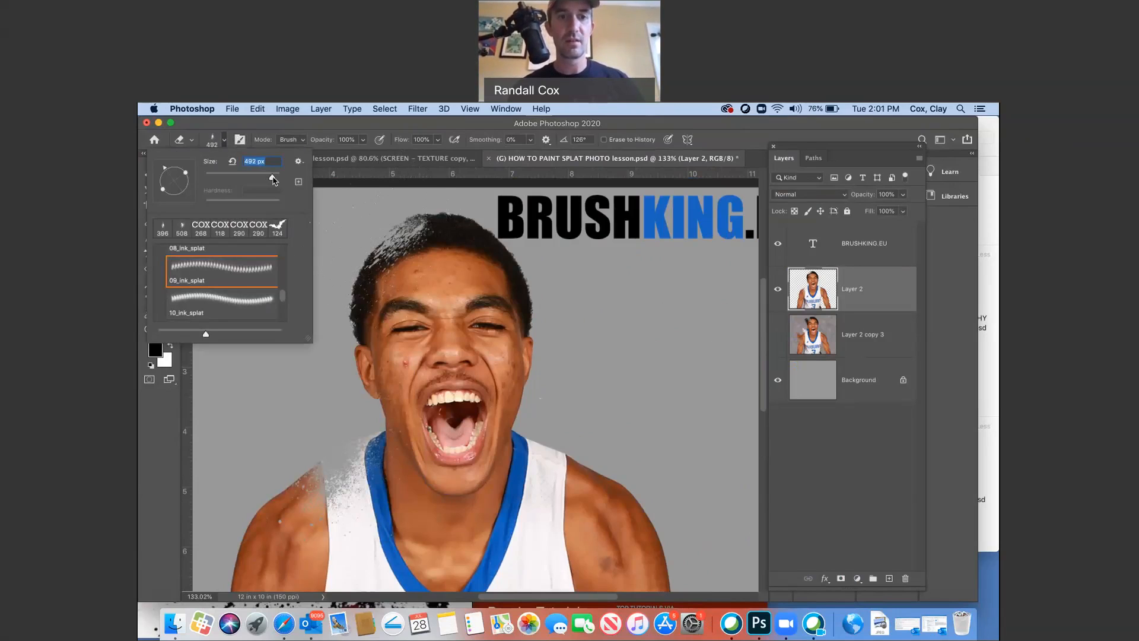
{"action": "left_click_drag", "start_coordinate": [272, 178], "coordinate": [274, 178]}
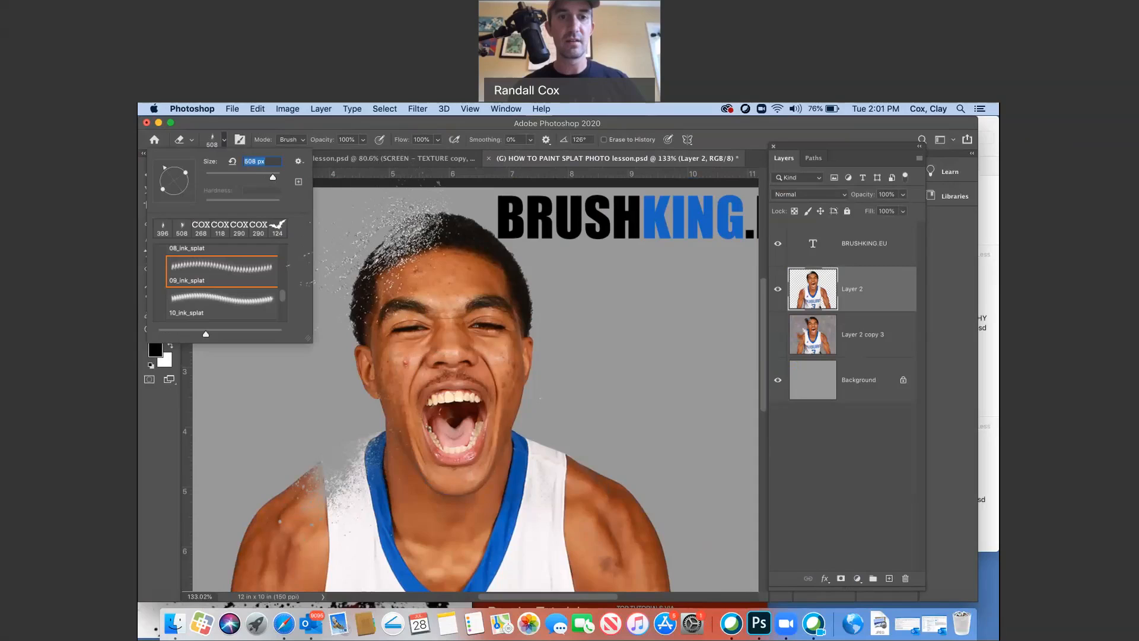
{"action": "left_click", "coordinate": [380, 249]}
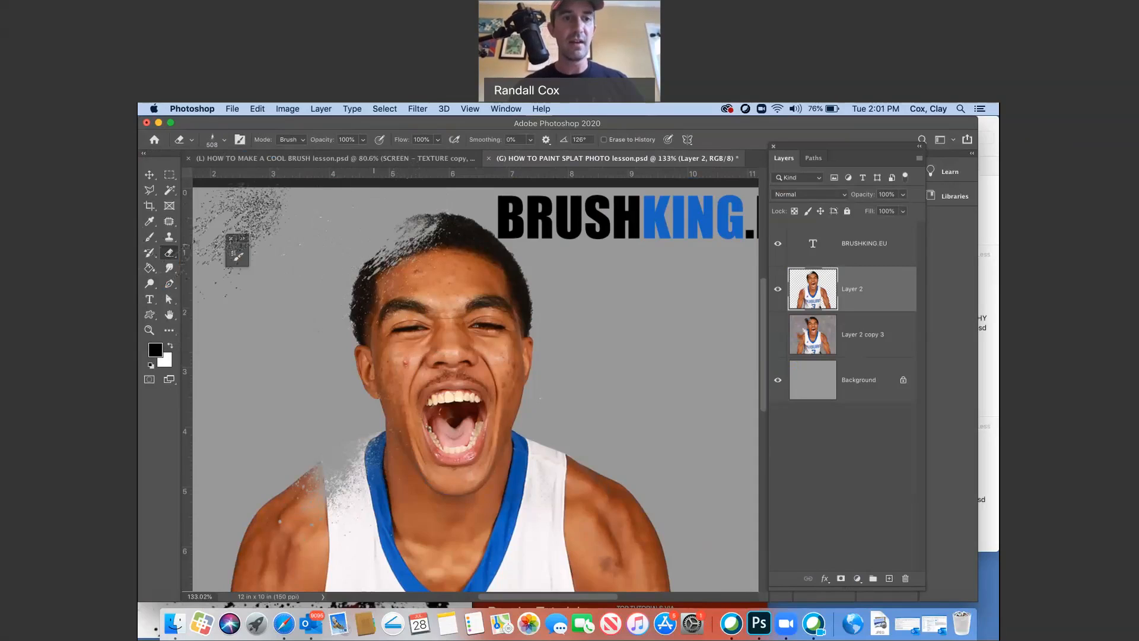
- Switch the Eraser to the 07_ink_splat brush and set its size to 1400 px with the whole canvas in view
{"action": "left_click", "coordinate": [150, 330]}
{"action": "left_click_drag", "start_coordinate": [365, 383], "coordinate": [322, 381]}
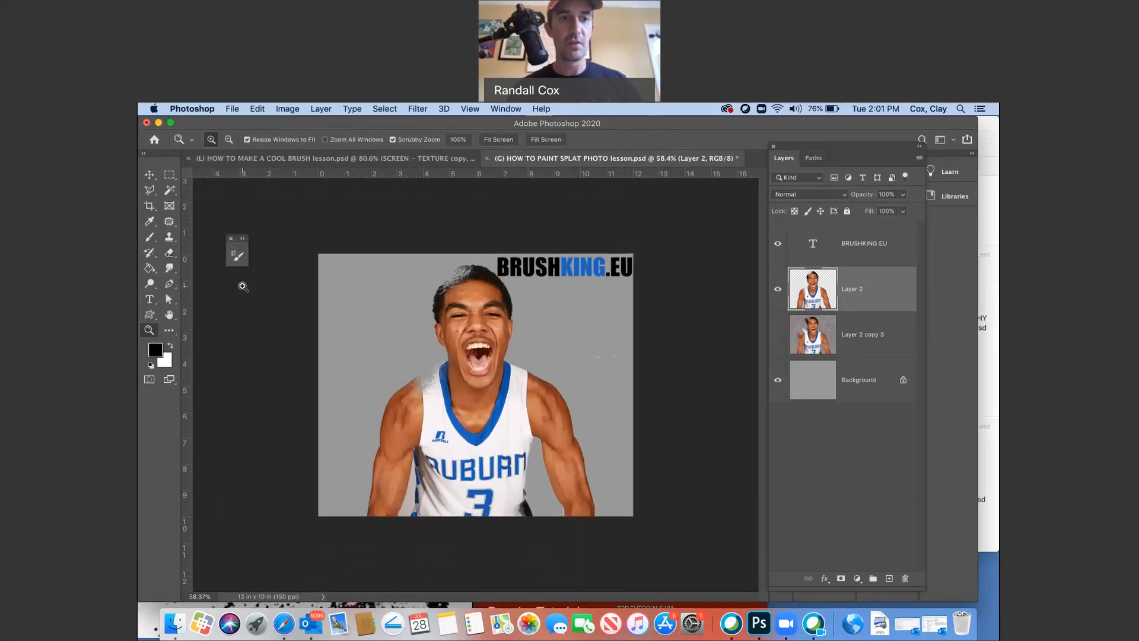
{"action": "key", "text": "e"}
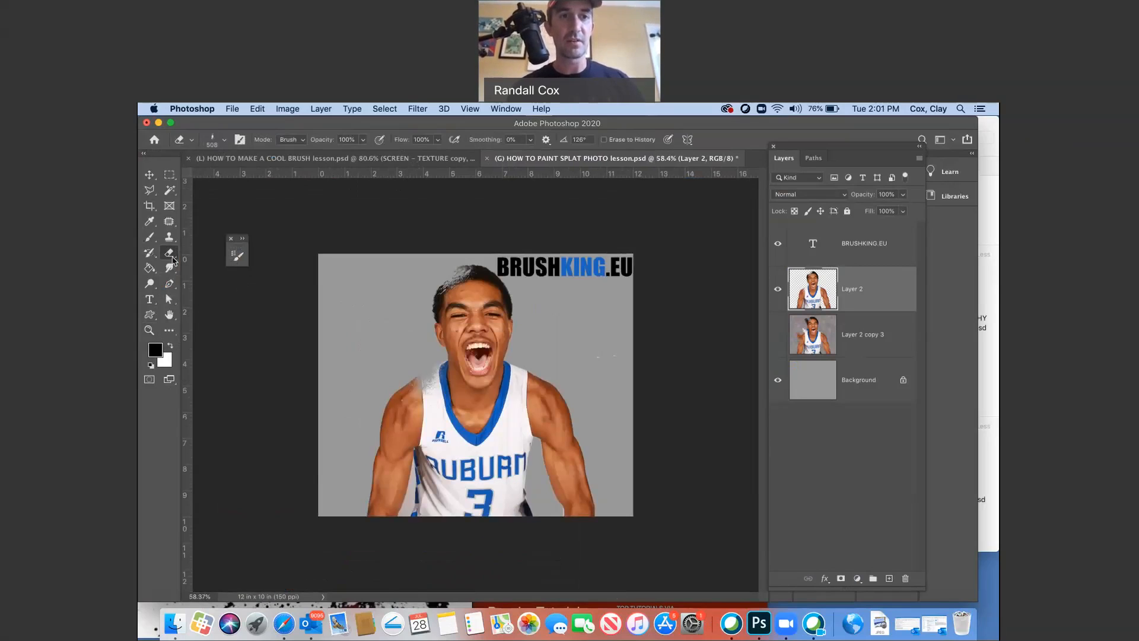
{"action": "left_click", "coordinate": [224, 141]}
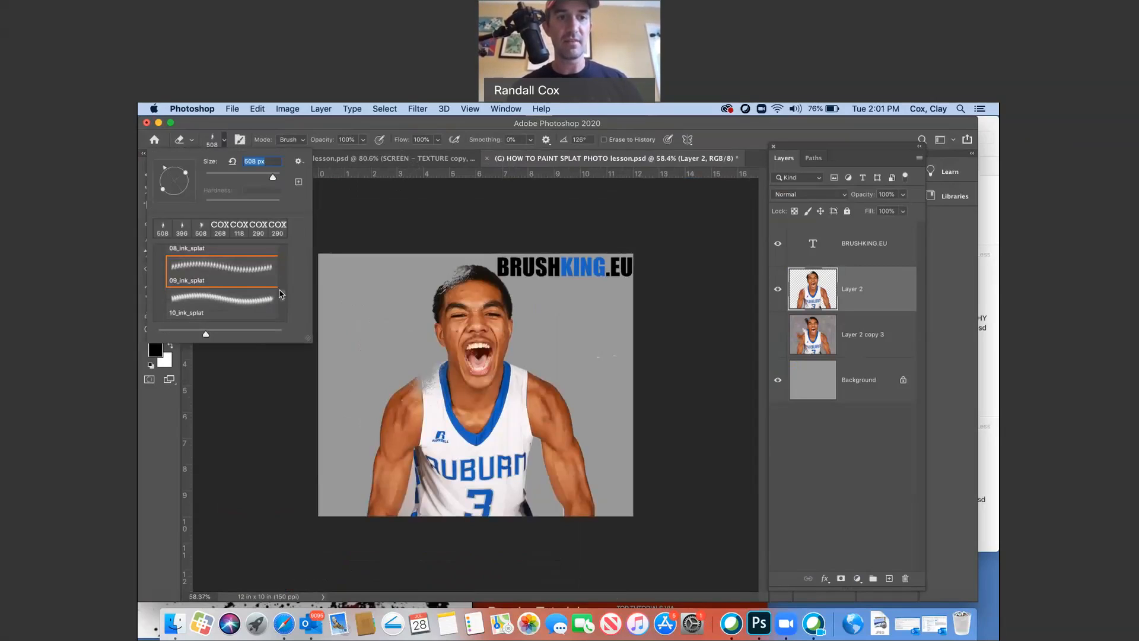
{"action": "scroll", "coordinate": [281, 293], "scroll_direction": "down", "scroll_amount": 1}
{"action": "left_click", "coordinate": [276, 291]}
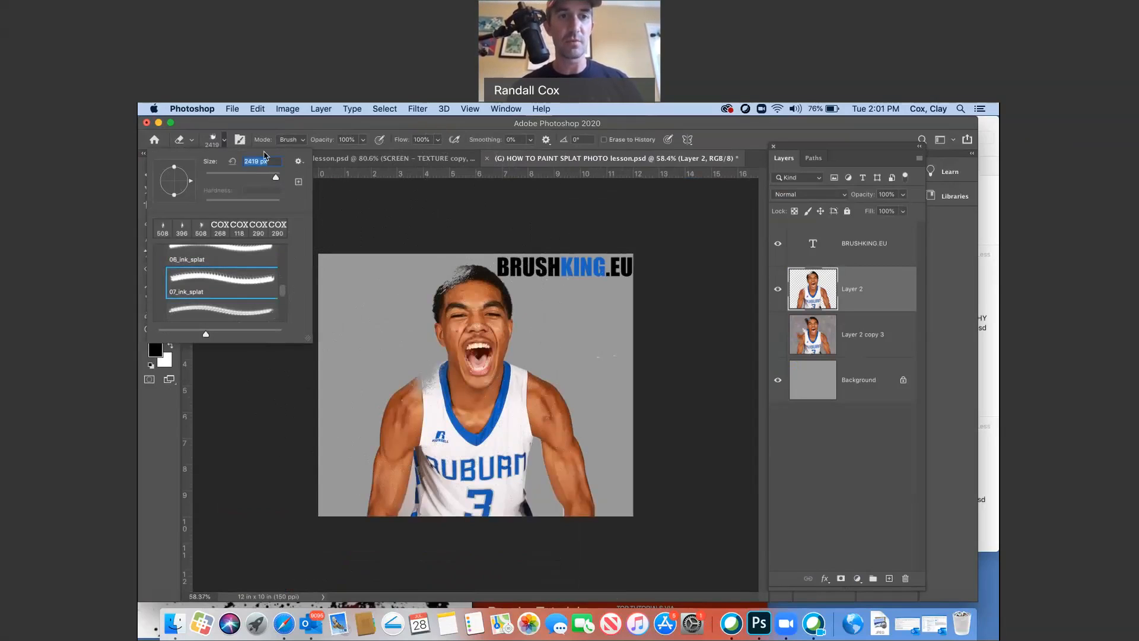
{"action": "left_click_drag", "start_coordinate": [274, 177], "coordinate": [276, 177]}
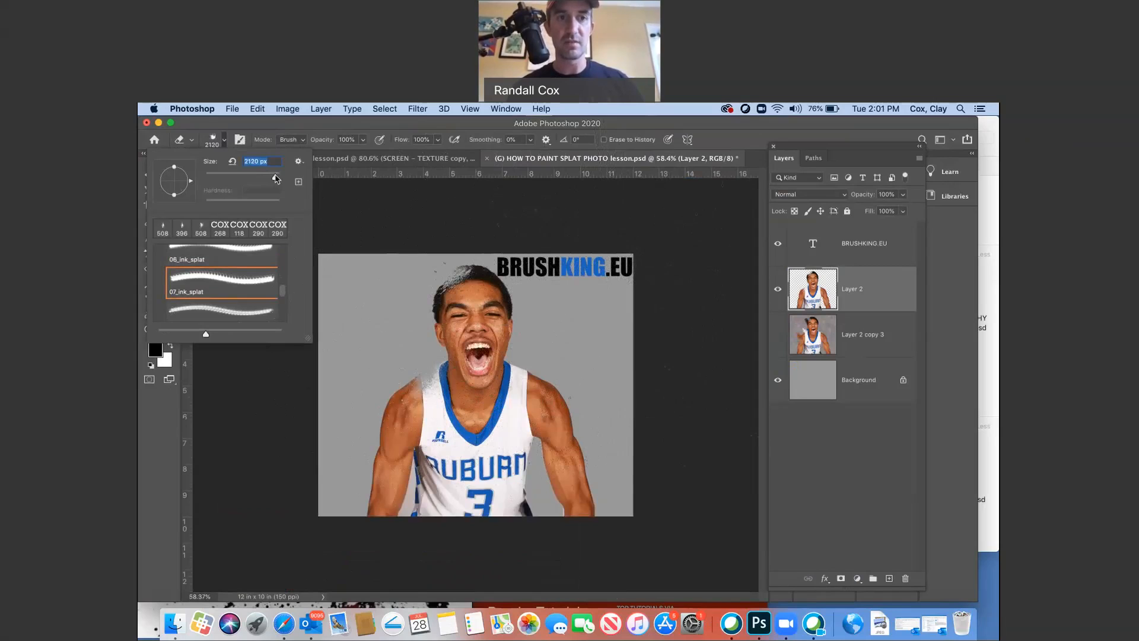
{"action": "left_click_drag", "start_coordinate": [275, 178], "coordinate": [274, 177]}
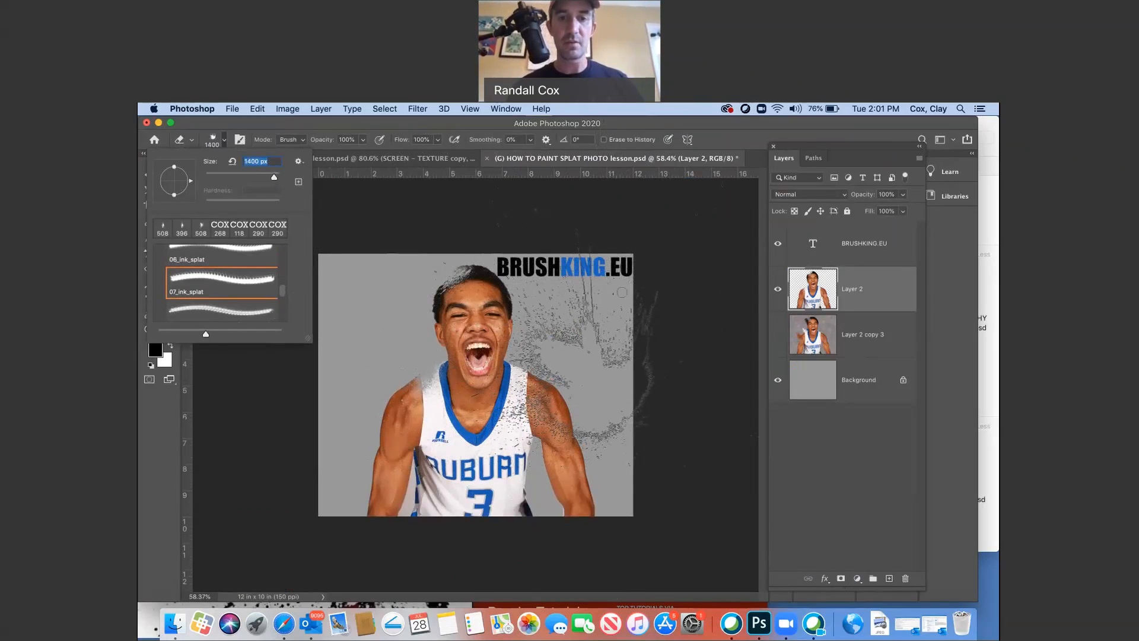
- Erase large ink splats from the outer edges of both of the player's shoulders on Layer 2
{"action": "left_click", "coordinate": [571, 351]}
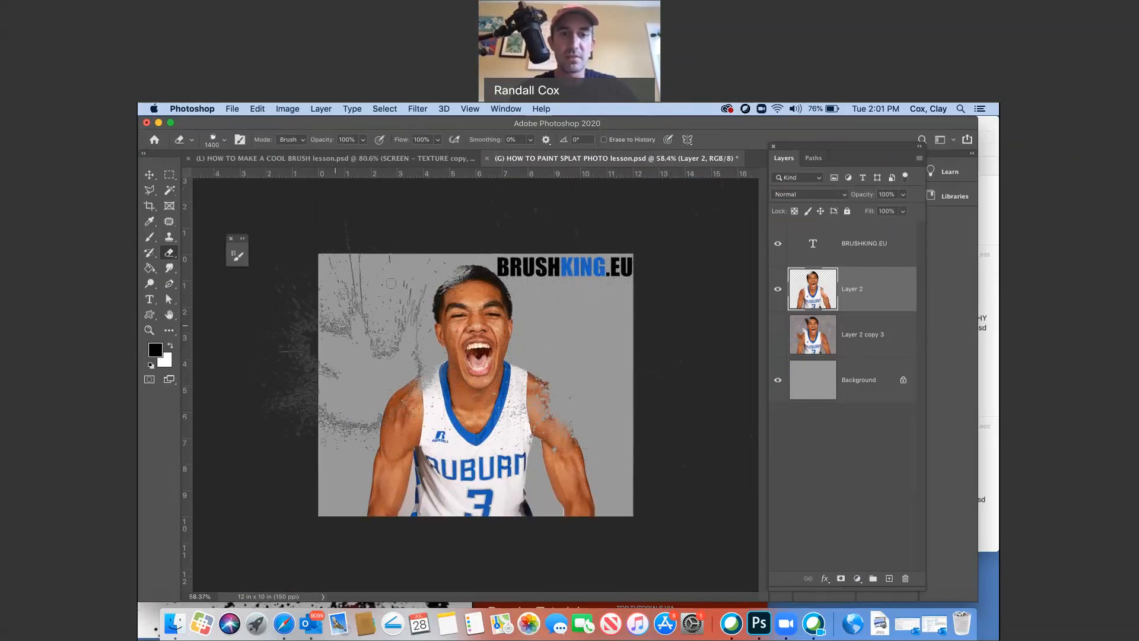
{"action": "left_click", "coordinate": [341, 342]}
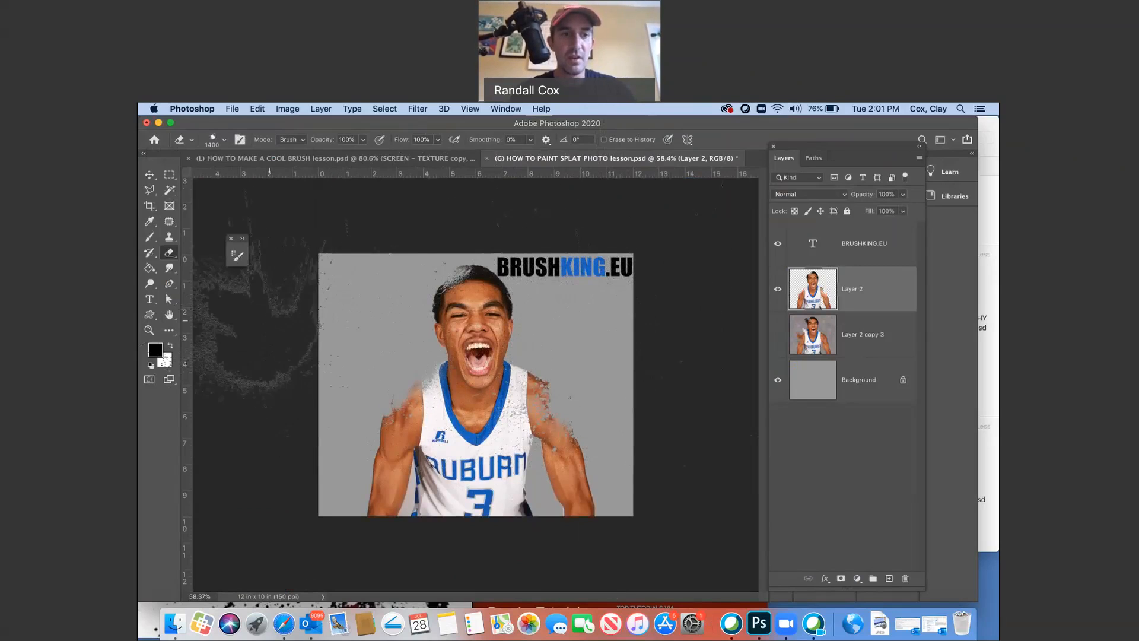
{"action": "left_click", "coordinate": [147, 330]}
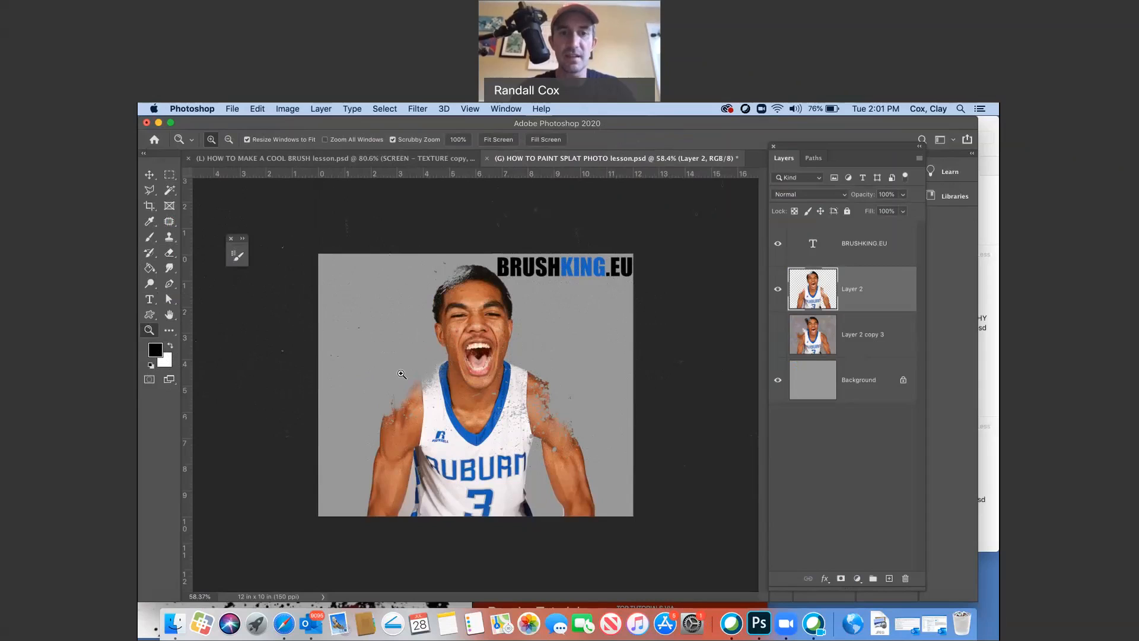
{"action": "mouse_move", "coordinate": [426, 397]}
{"action": "left_mouse_down"}
{"action": "mouse_move", "coordinate": [472, 396]}
{"action": "mouse_move", "coordinate": [425, 392]}
{"action": "left_mouse_up"}
{"action": "key", "text": "super+r"}
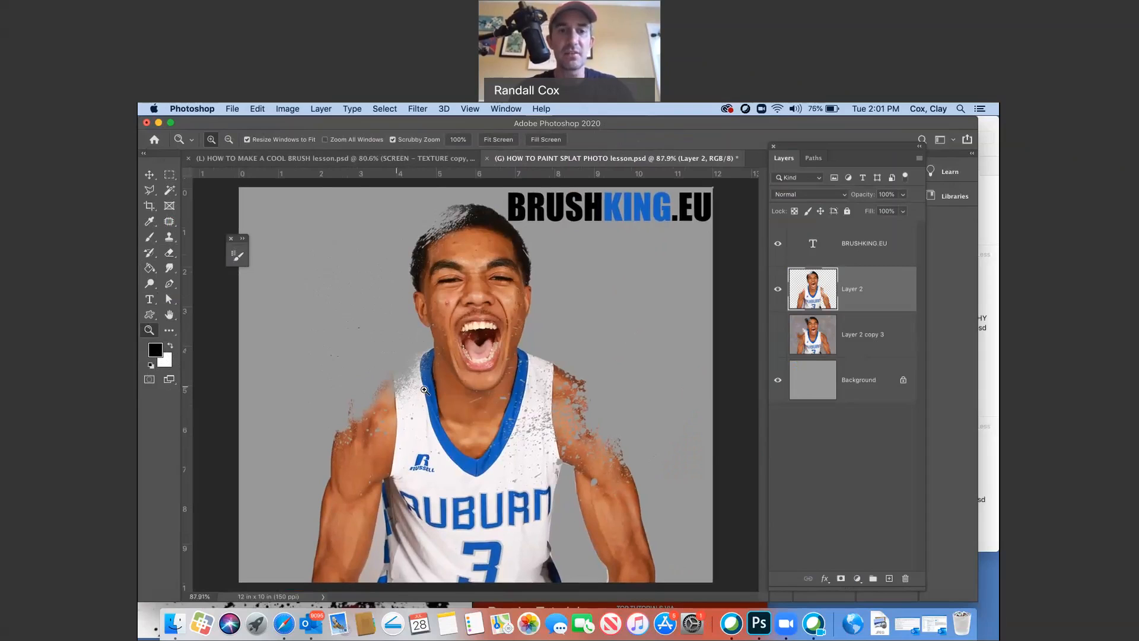
- Set the foreground color to white by sampling the player's jersey
{"action": "left_click", "coordinate": [159, 350]}
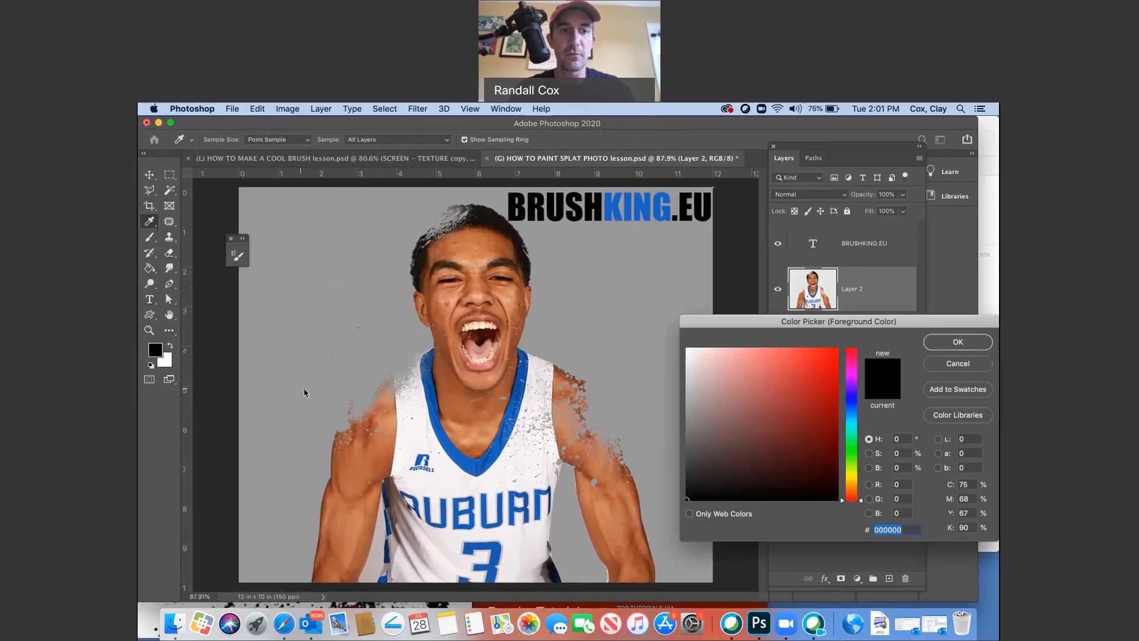
{"action": "left_click", "coordinate": [425, 423]}
{"action": "left_click", "coordinate": [948, 352]}
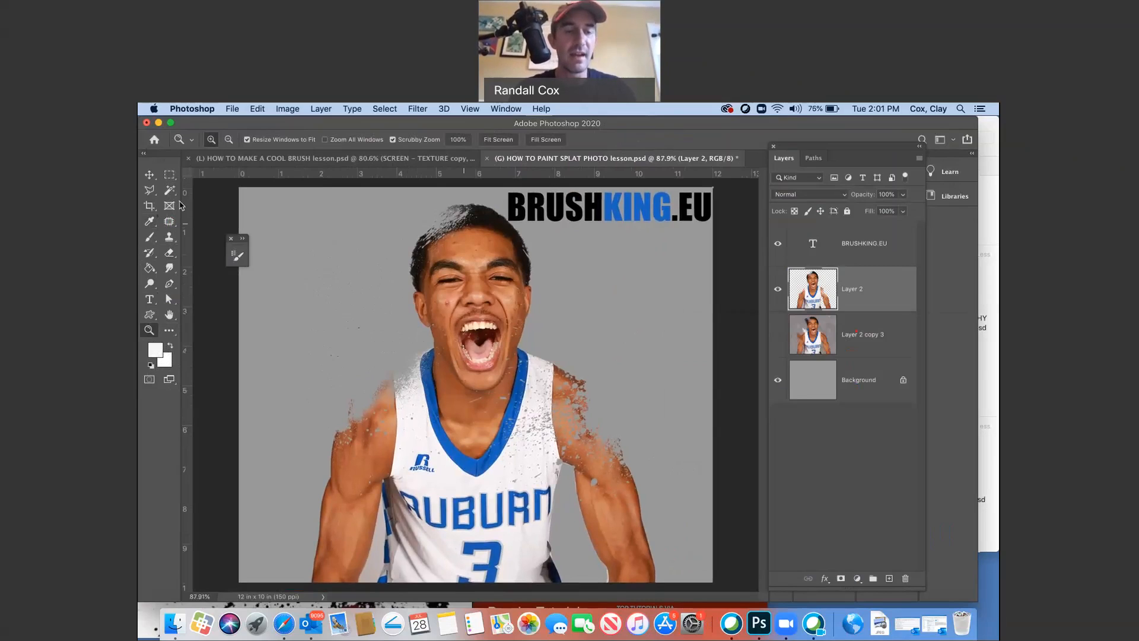
- Activate the Brush tool with the 04_ink_splat brush and set its size to 492 px
{"action": "left_click", "coordinate": [150, 236]}
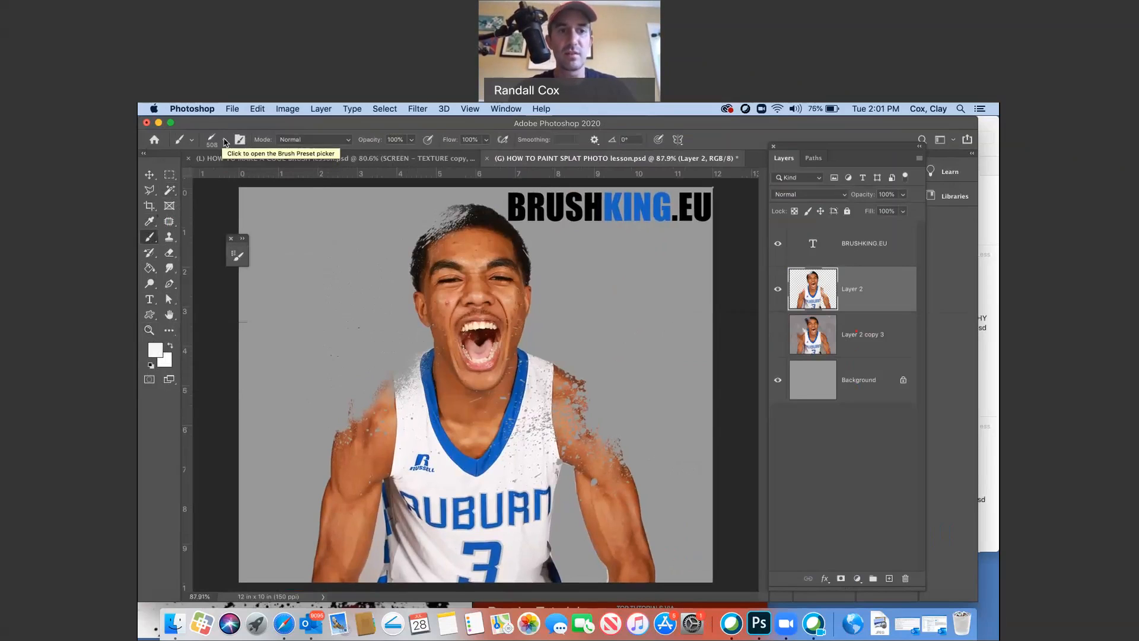
{"action": "left_click", "coordinate": [226, 142]}
{"action": "left_click", "coordinate": [237, 296]}
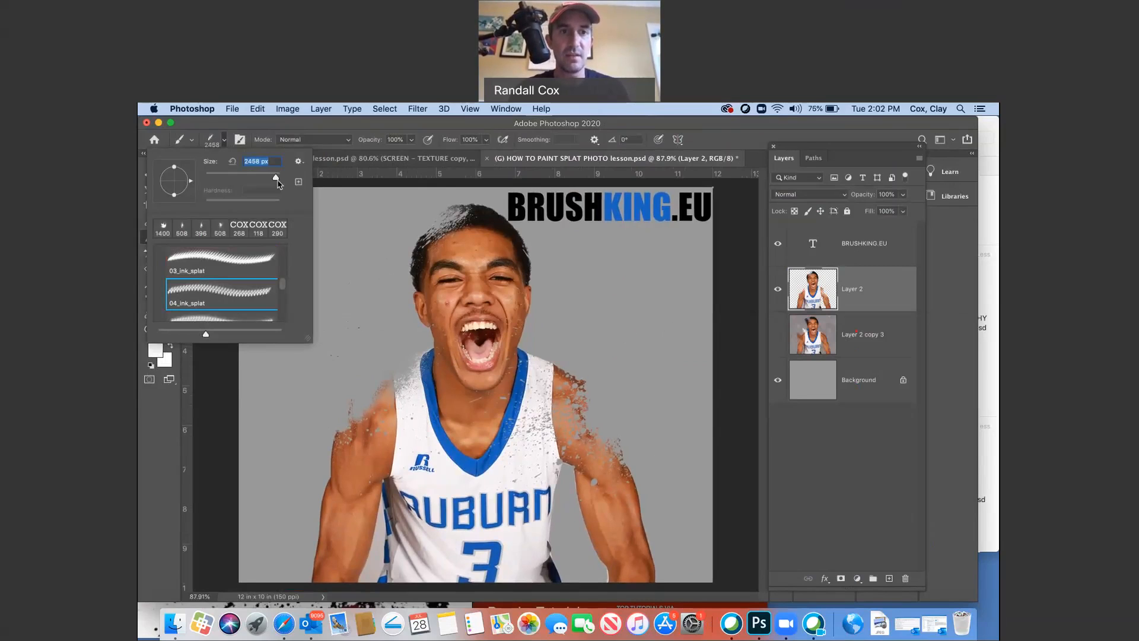
{"action": "left_click_drag", "start_coordinate": [278, 181], "coordinate": [272, 180]}
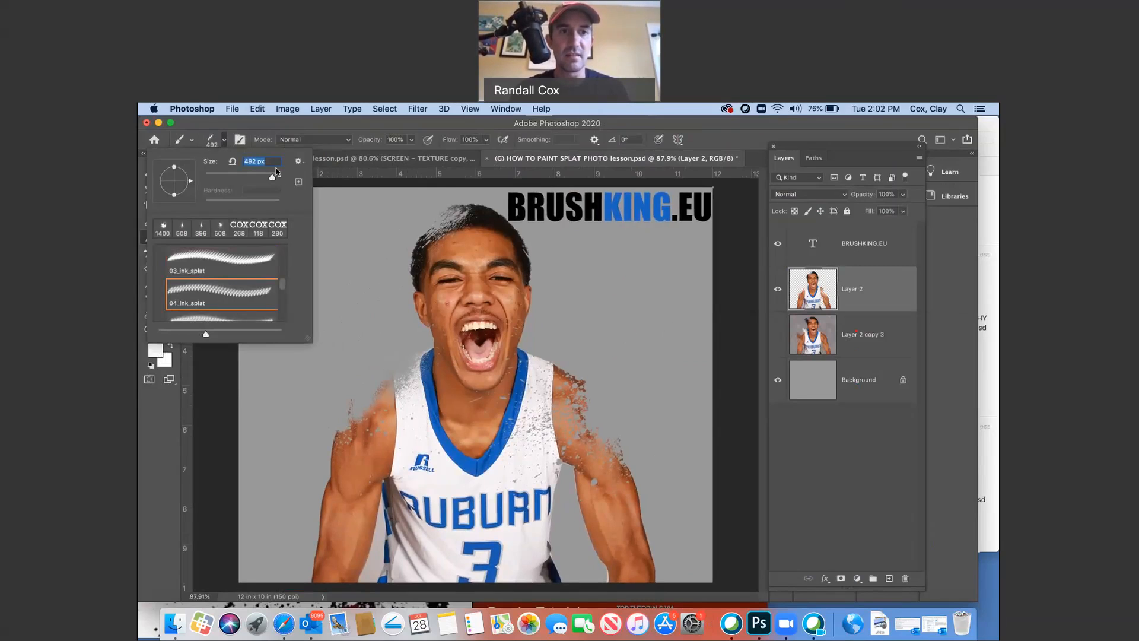
- Set the splat brush size to 1040 px and rotate its tip to an angle of 75°
{"action": "left_click_drag", "start_coordinate": [272, 179], "coordinate": [274, 179]}
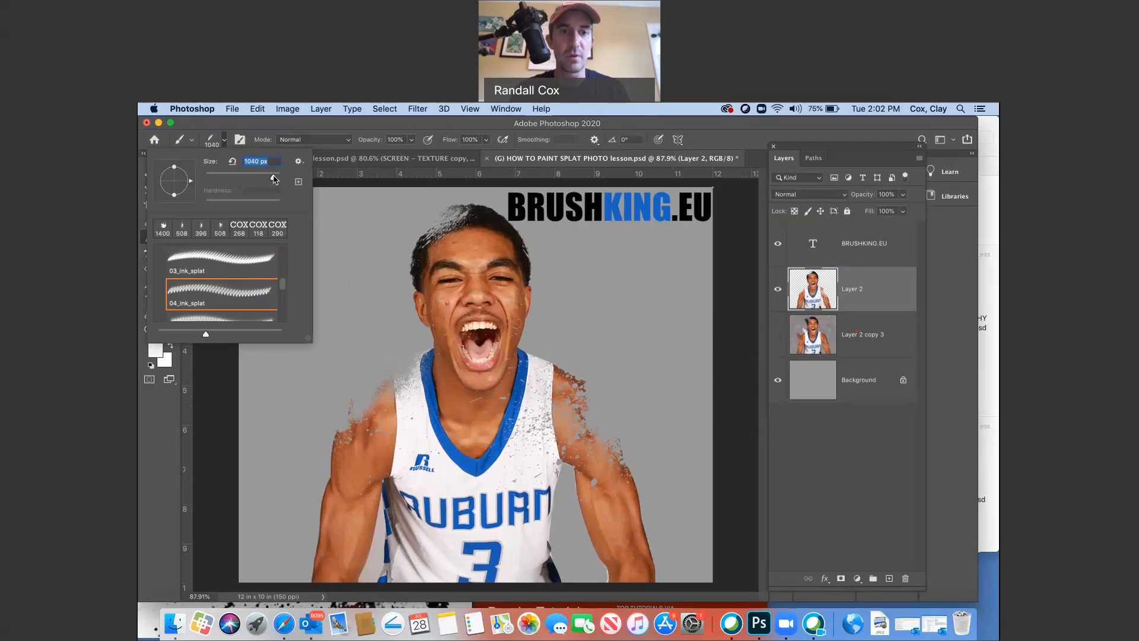
{"action": "left_click", "coordinate": [359, 128]}
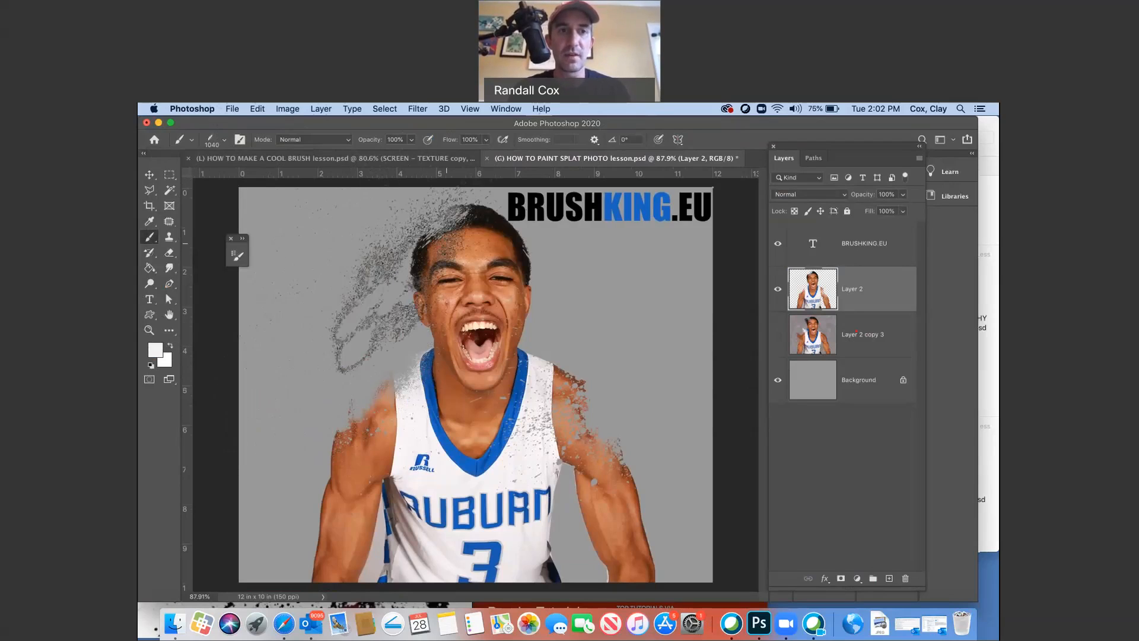
{"action": "left_click", "coordinate": [240, 141]}
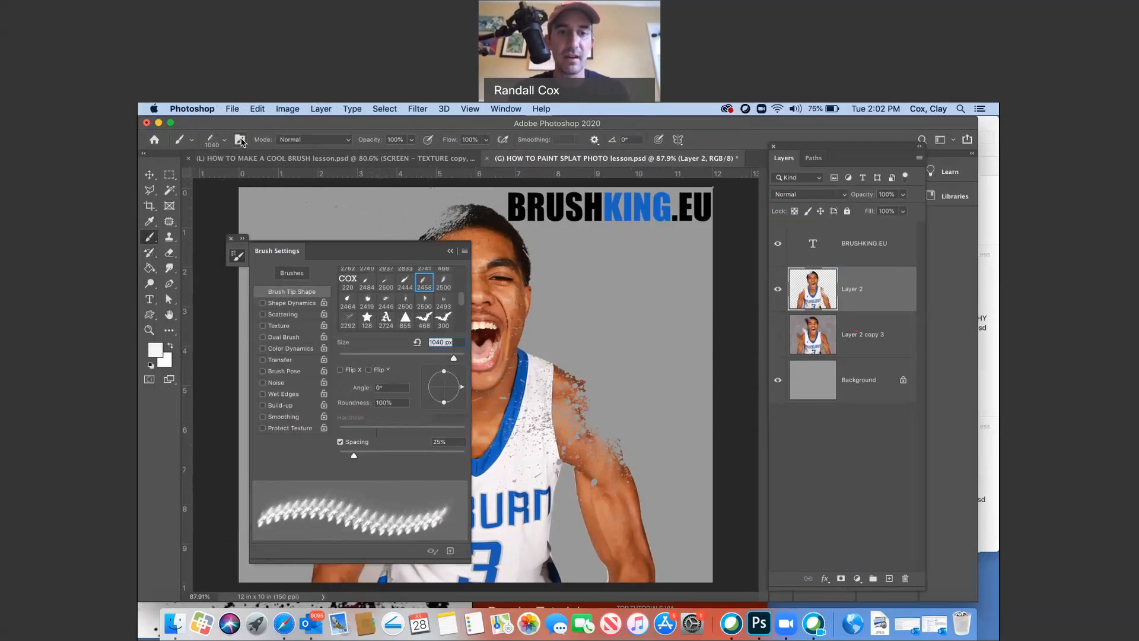
{"action": "left_click_drag", "start_coordinate": [461, 392], "coordinate": [449, 370]}
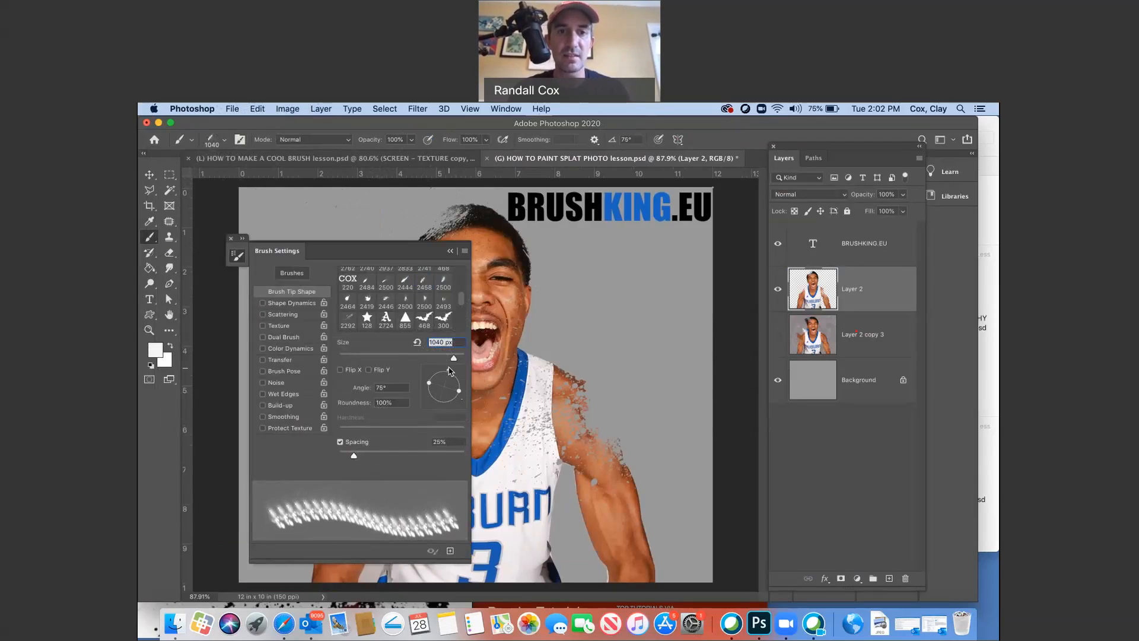
{"action": "left_click", "coordinate": [450, 251]}
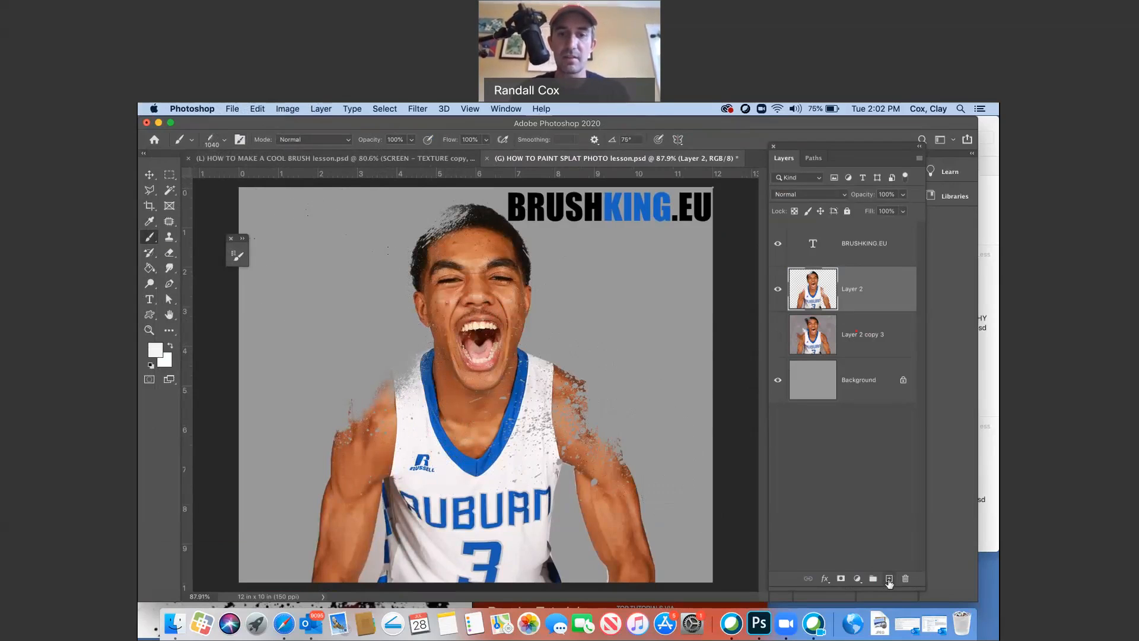
- Add a new layer above Layer 2 and paint white ink splats beside the player's neck, over the jersey strap and gray background
{"action": "left_click", "coordinate": [889, 578]}
{"action": "left_click", "coordinate": [347, 332]}
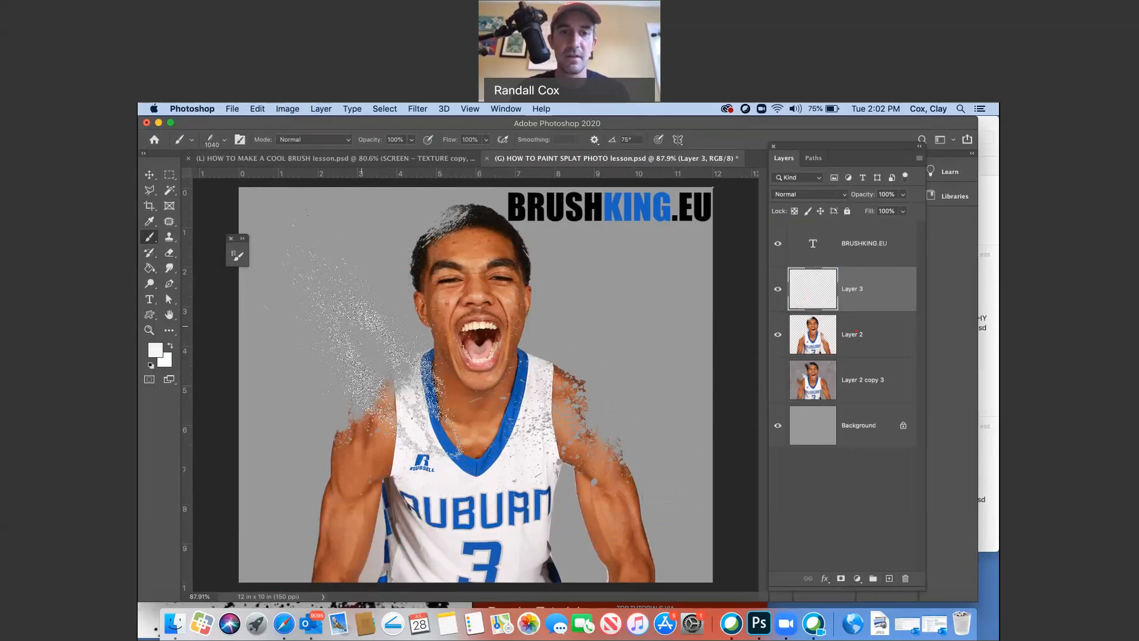
{"action": "left_click", "coordinate": [386, 356]}
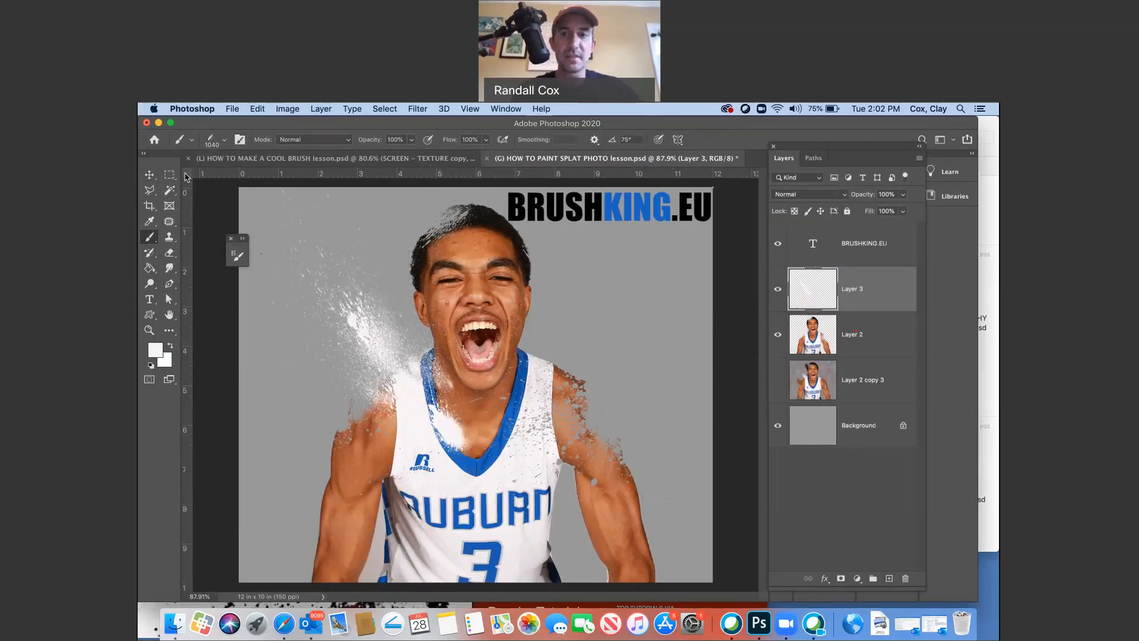
- Reorder Layer 3 beneath Layer 2 and shift its white splat inward toward the player's neck
{"action": "left_click", "coordinate": [149, 174]}
{"action": "left_click_drag", "start_coordinate": [858, 335], "coordinate": [858, 353]}
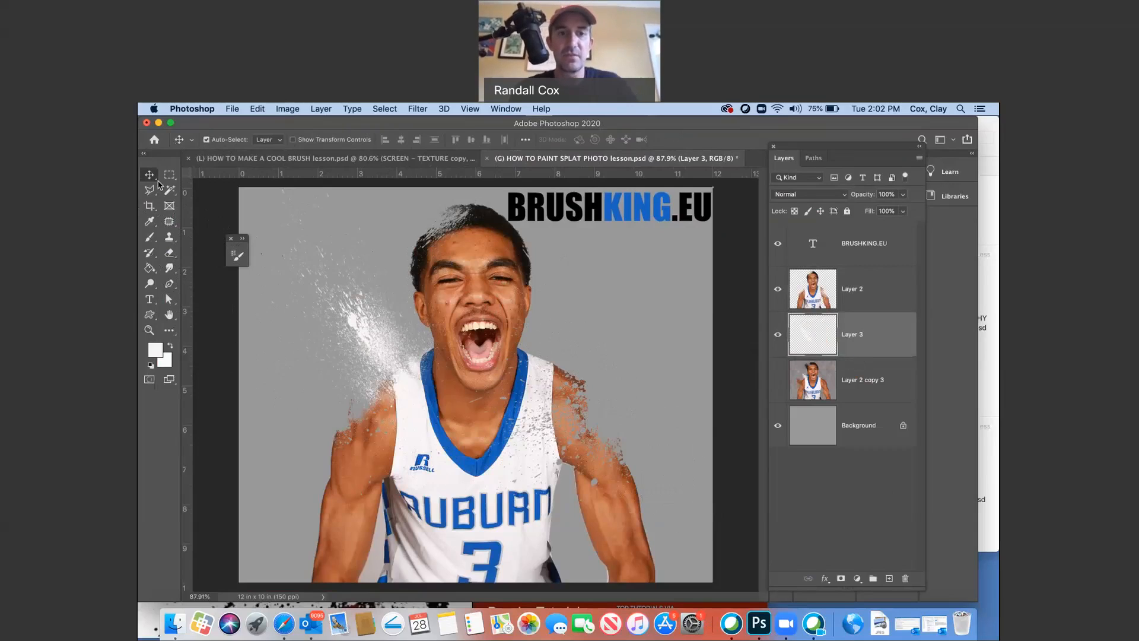
{"action": "left_click_drag", "start_coordinate": [354, 318], "coordinate": [485, 393]}
- Inspect the splat's edge along the jersey strap up close, then nudge the white splat up and outward from the neck
{"action": "left_click", "coordinate": [149, 329]}
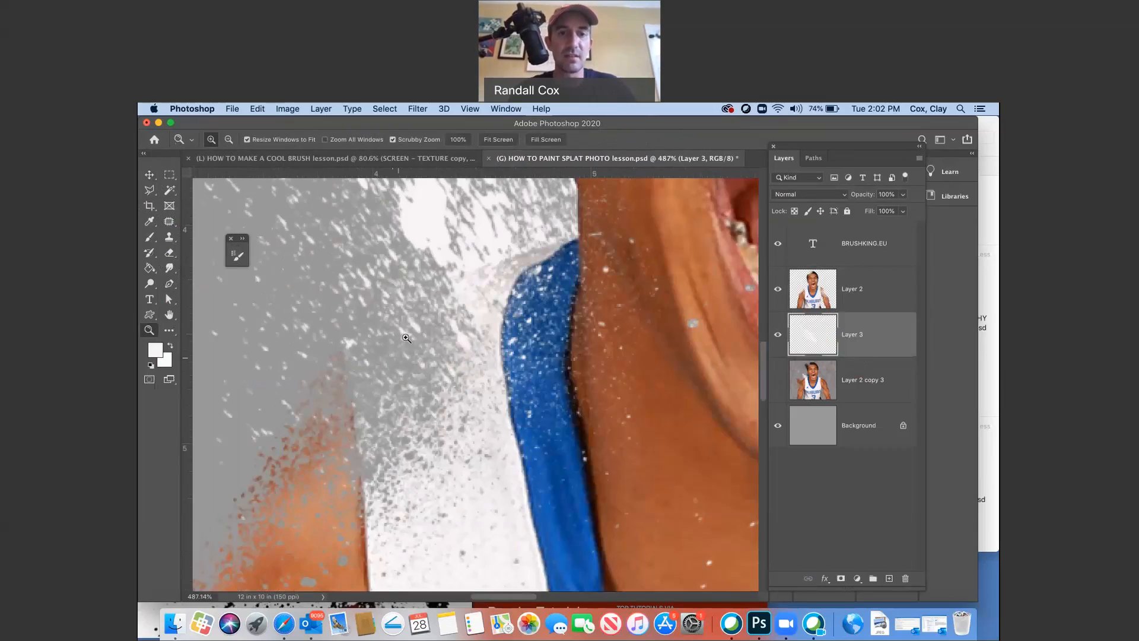
{"action": "left_click_drag", "start_coordinate": [439, 358], "coordinate": [368, 366]}
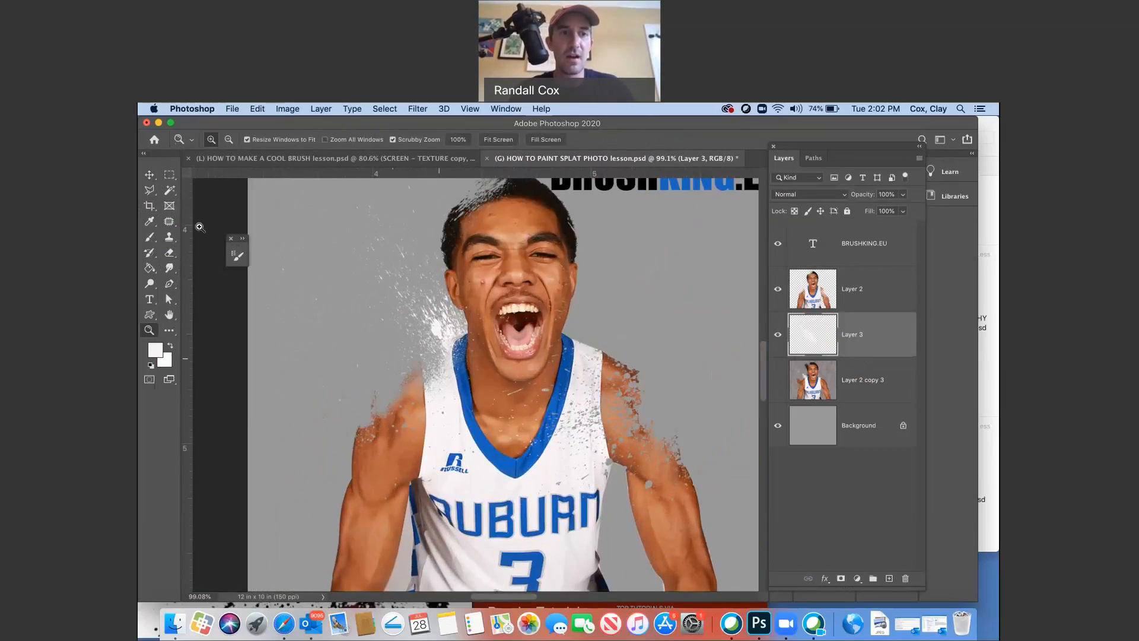
{"action": "left_click", "coordinate": [149, 174]}
{"action": "left_click_drag", "start_coordinate": [436, 327], "coordinate": [418, 299]}
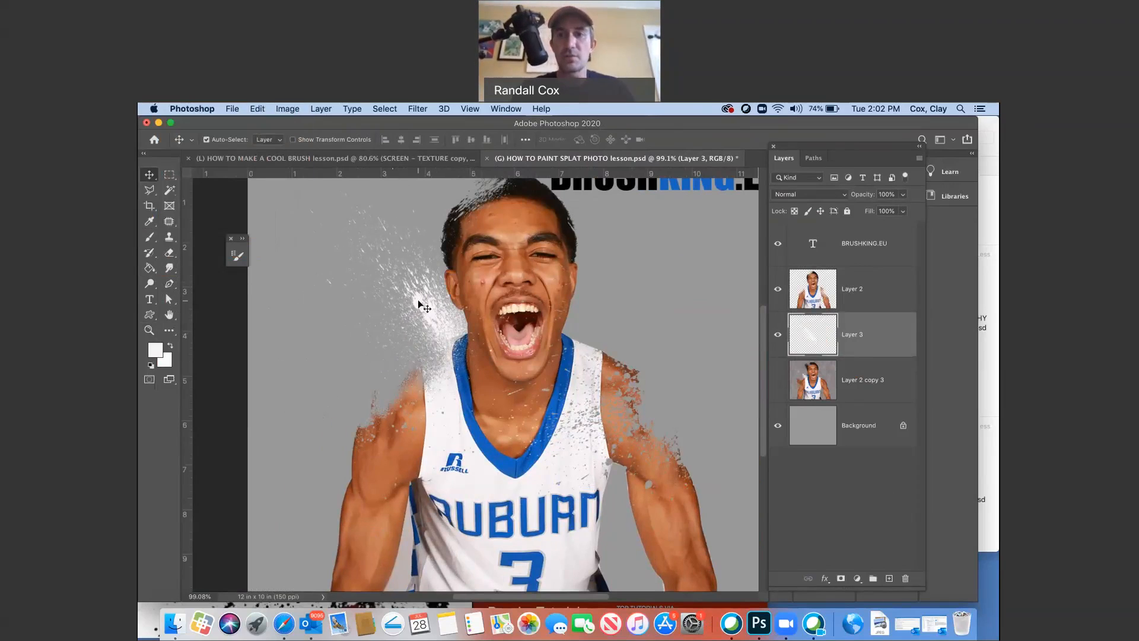
- Dock the Layers panel under Adjustments in the collapsed panel group and expand it
{"action": "left_click_drag", "start_coordinate": [767, 124], "coordinate": [619, 124]}
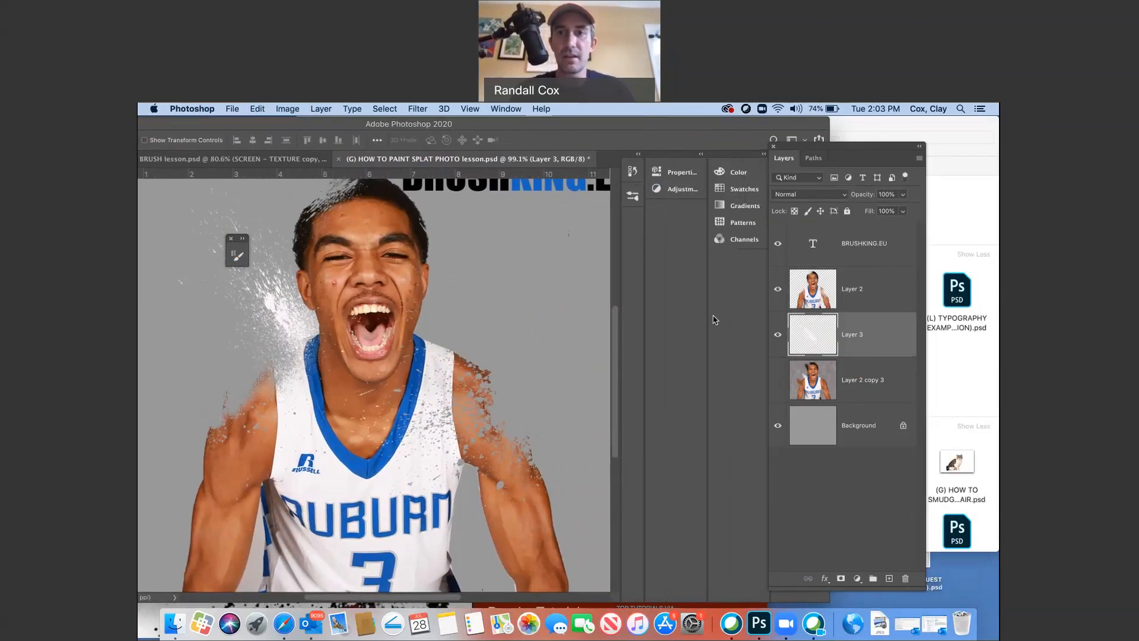
{"action": "left_click_drag", "start_coordinate": [766, 172], "coordinate": [669, 218]}
{"action": "left_click", "coordinate": [669, 215]}
- Lower Layer 3's opacity to about 90% and move the application window back so the tools are accessible
{"action": "left_click", "coordinate": [620, 203]}
{"action": "mouse_move", "coordinate": [621, 216]}
{"action": "left_mouse_down"}
{"action": "mouse_move", "coordinate": [594, 214]}
{"action": "mouse_move", "coordinate": [622, 217]}
{"action": "left_mouse_up"}
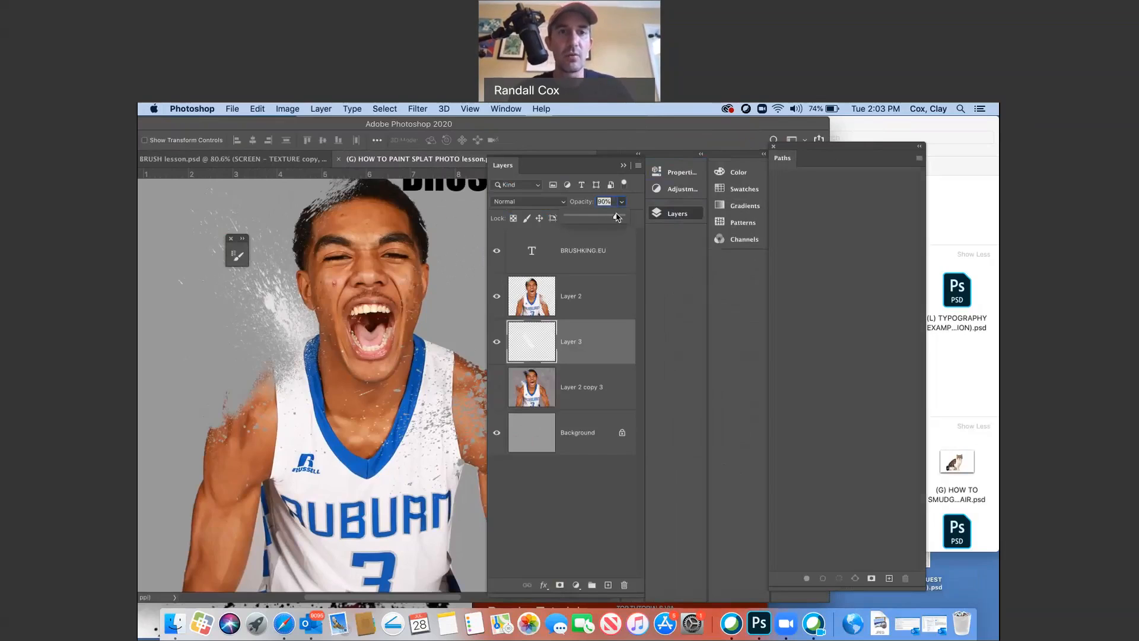
{"action": "left_click", "coordinate": [309, 122]}
{"action": "left_click_drag", "start_coordinate": [324, 126], "coordinate": [451, 126]}
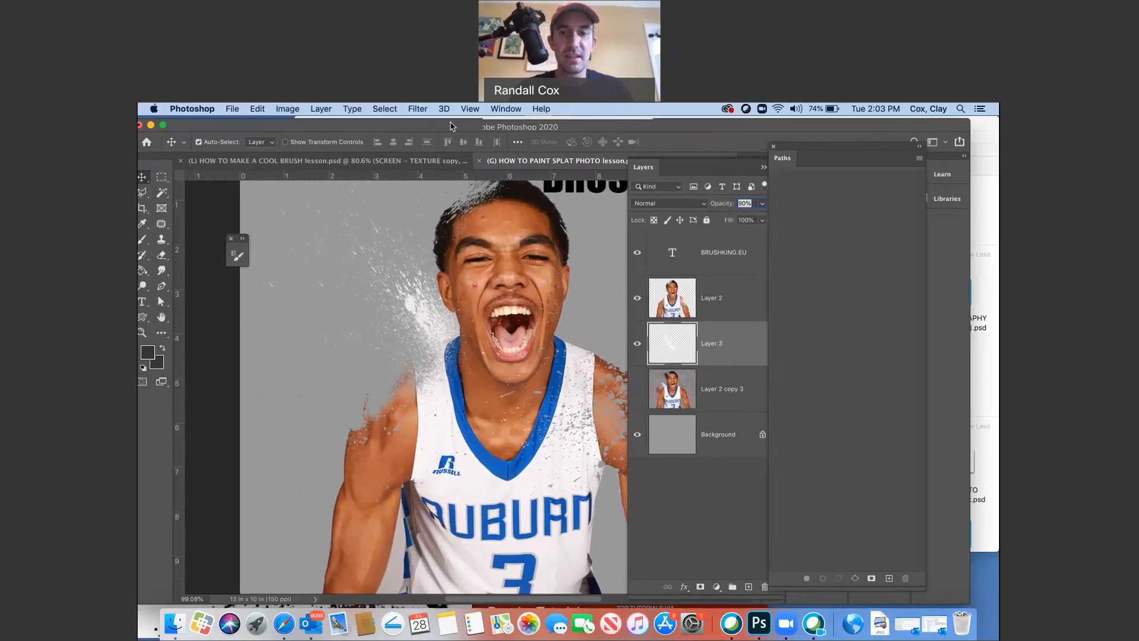
- Add a new layer above Layer 3 and set the foreground color to blue 185590 by sampling the jersey collar
{"action": "left_click", "coordinate": [754, 586]}
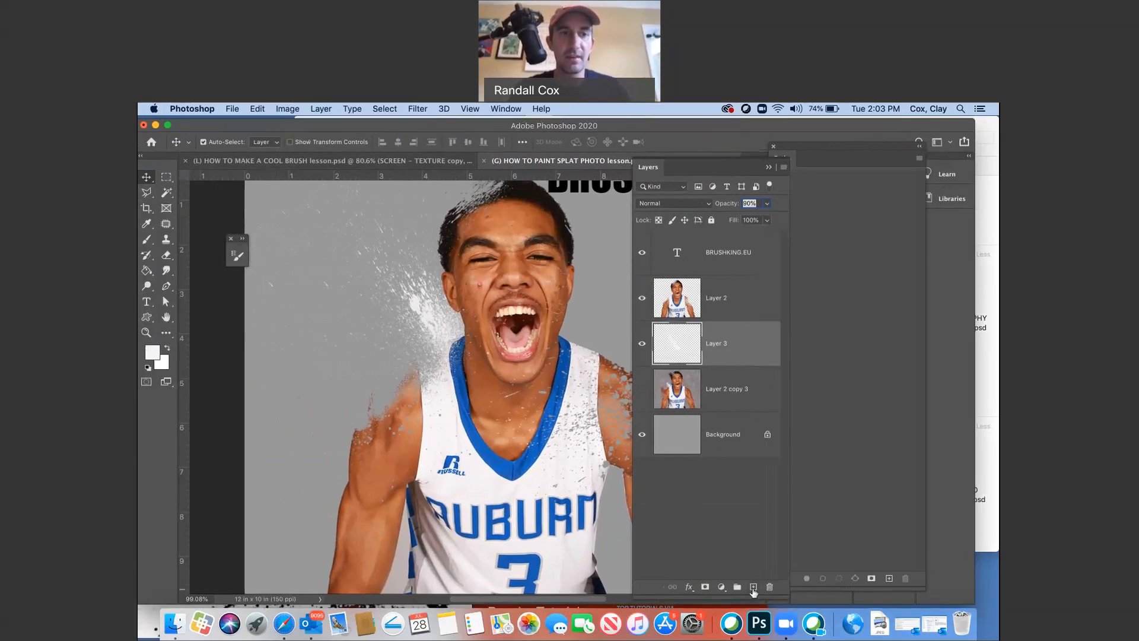
{"action": "left_click", "coordinate": [152, 353]}
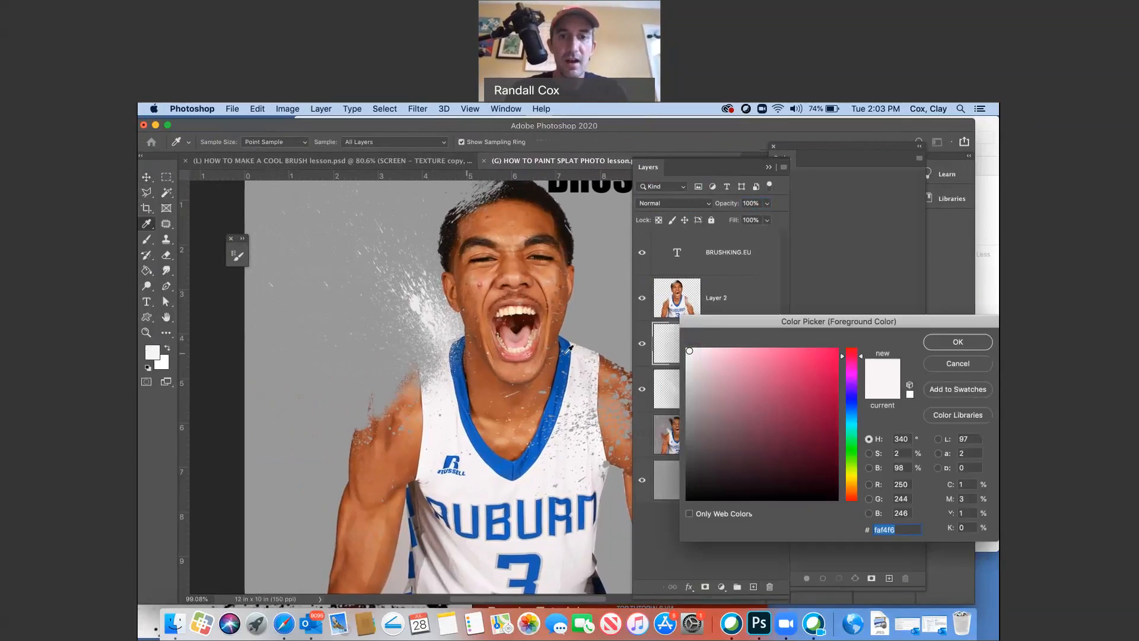
{"action": "left_click", "coordinate": [564, 340]}
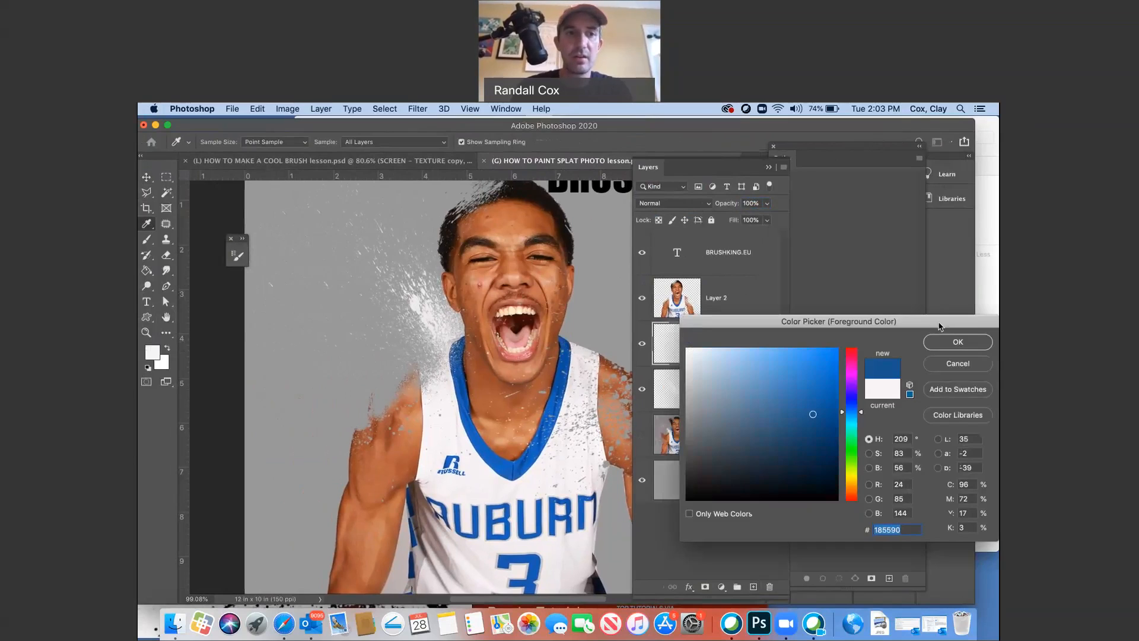
{"action": "key", "text": "Return"}
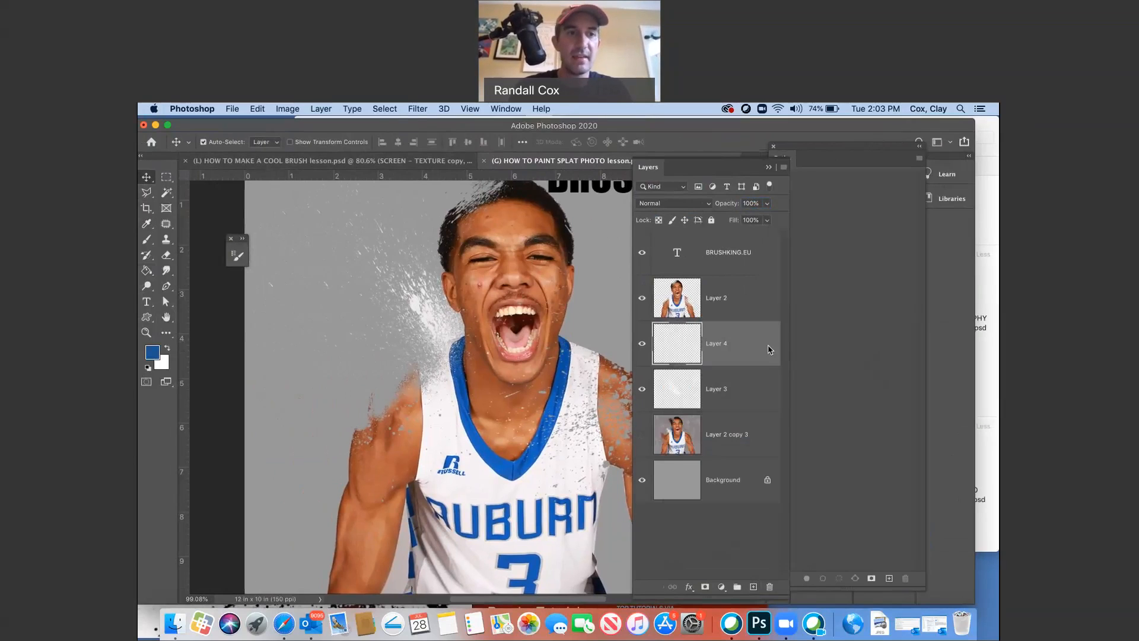
- Activate the Brush tool with the 03_ink_splat brush at 185 px and rotate its tip to 84°
{"action": "left_click", "coordinate": [147, 239]}
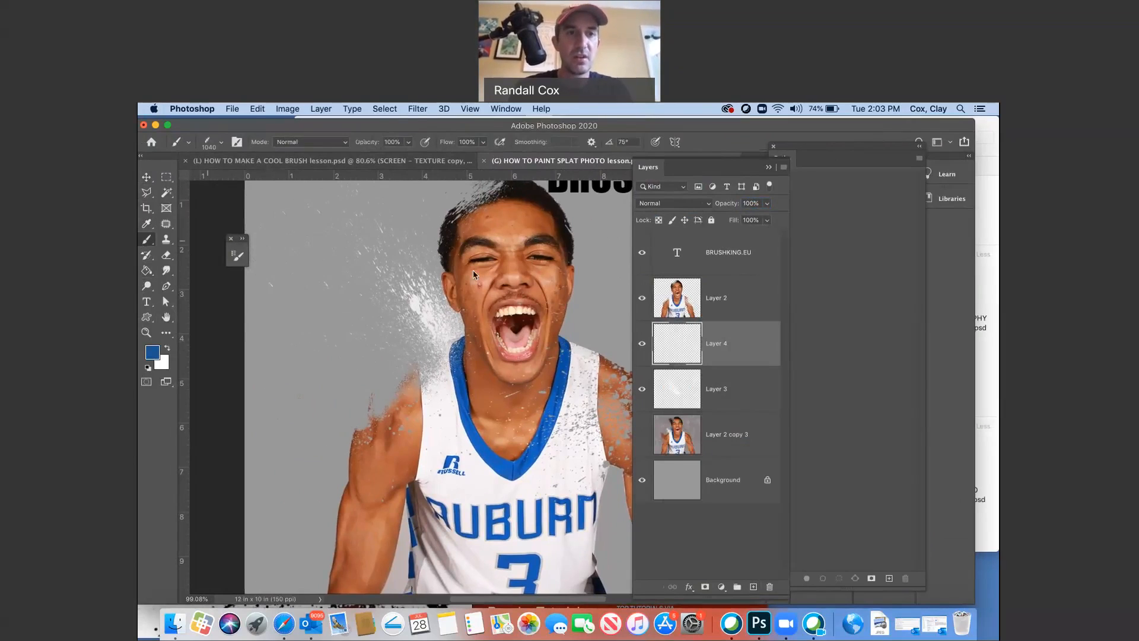
{"action": "left_click", "coordinate": [220, 147]}
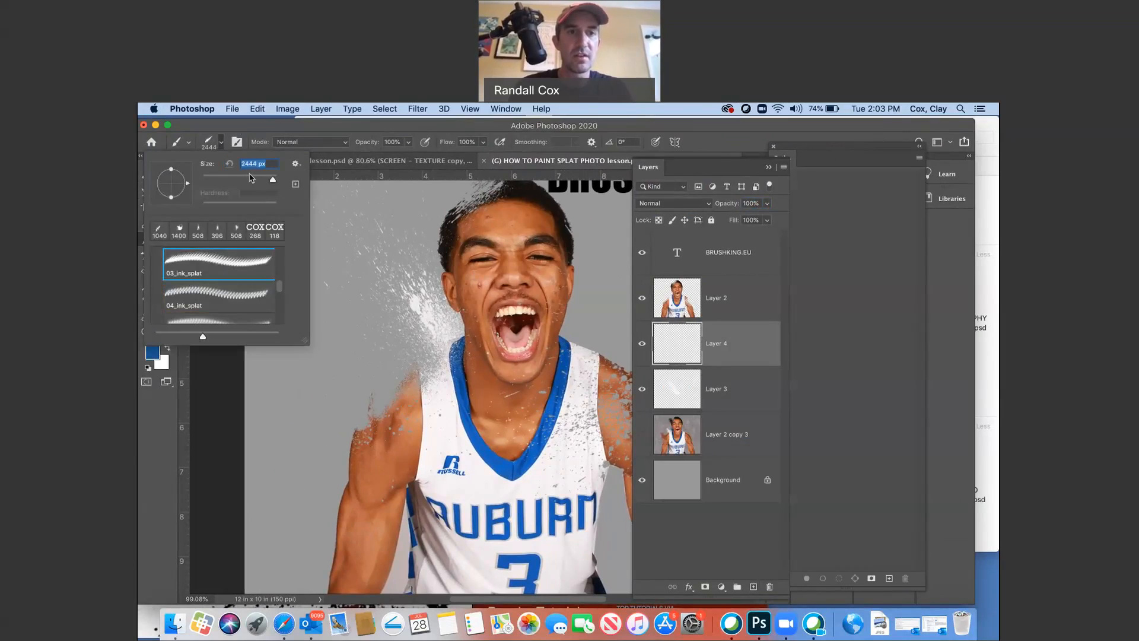
{"action": "left_click_drag", "start_coordinate": [265, 182], "coordinate": [255, 181]}
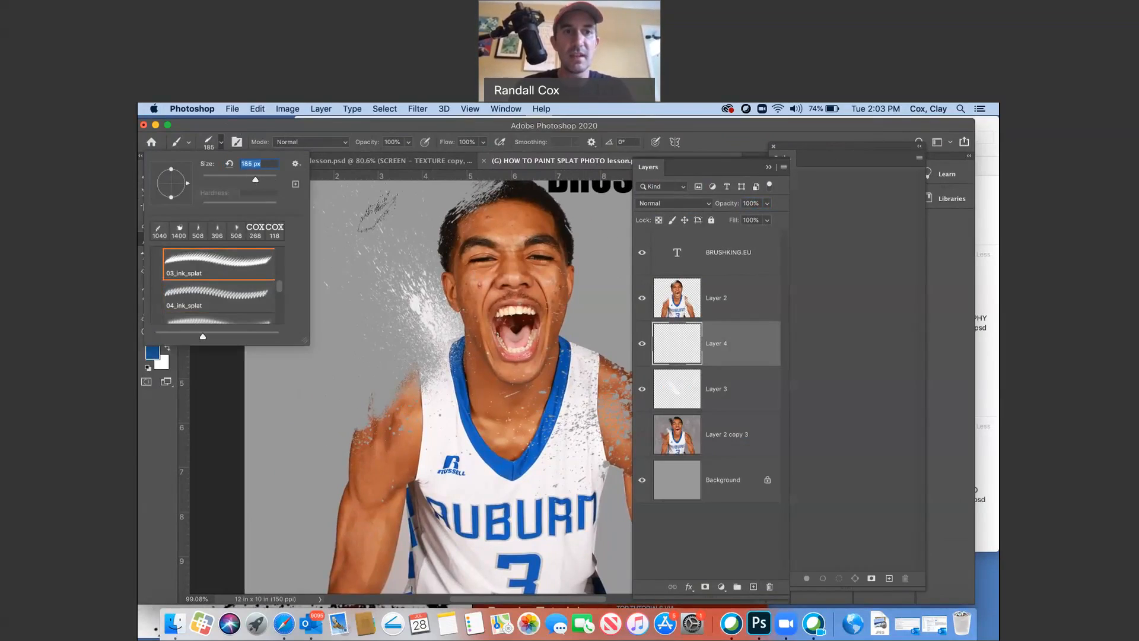
{"action": "left_click", "coordinate": [236, 142]}
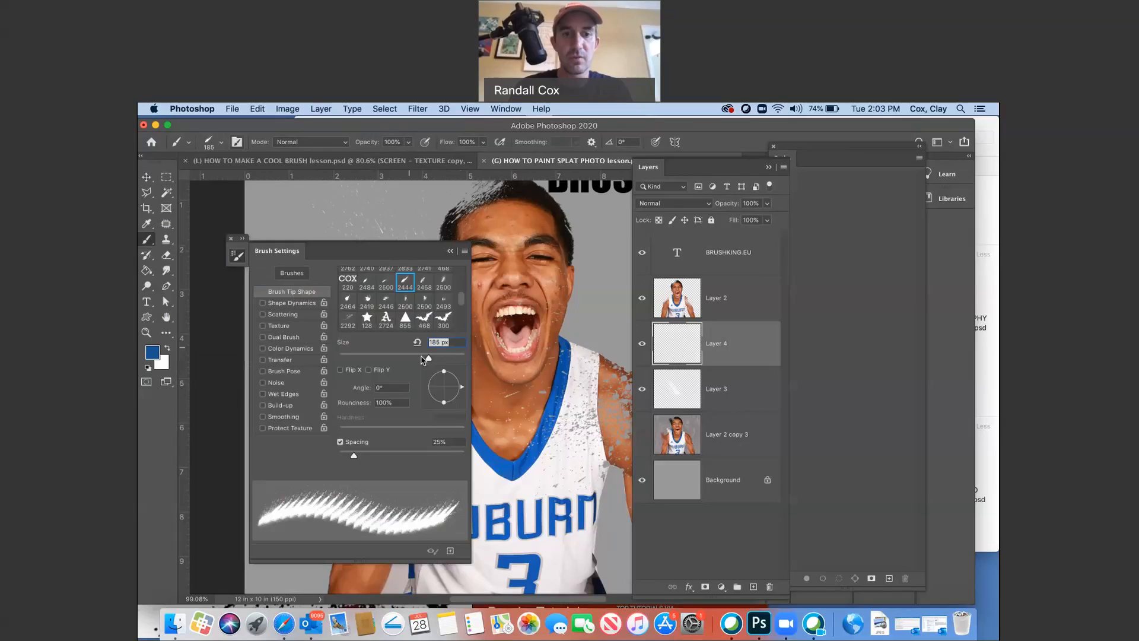
{"action": "left_click_drag", "start_coordinate": [460, 386], "coordinate": [446, 373]}
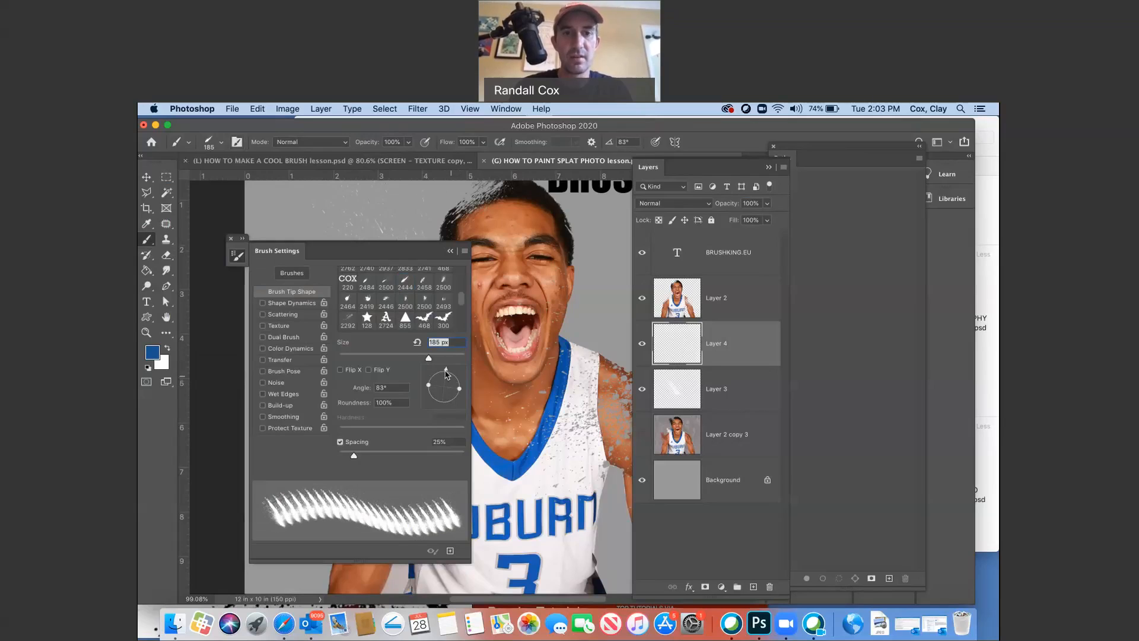
{"action": "left_click", "coordinate": [450, 252]}
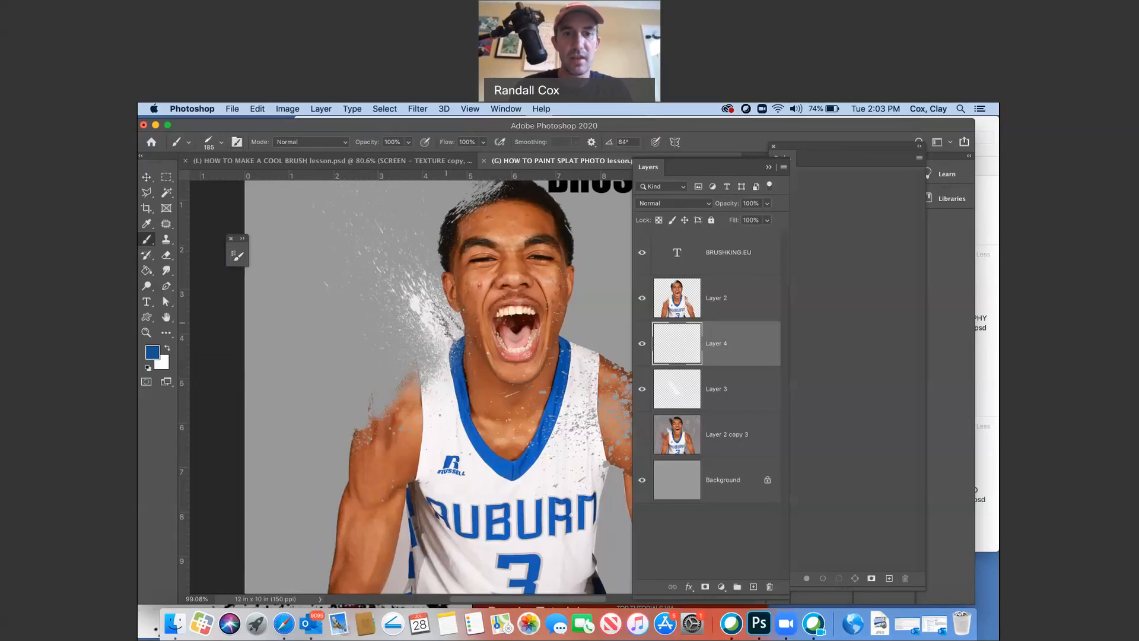
- Paint one blue splat on Layer 4 beside the player's neck and move it down against the blue collar
{"action": "left_click", "coordinate": [449, 324]}
{"action": "left_click", "coordinate": [147, 177]}
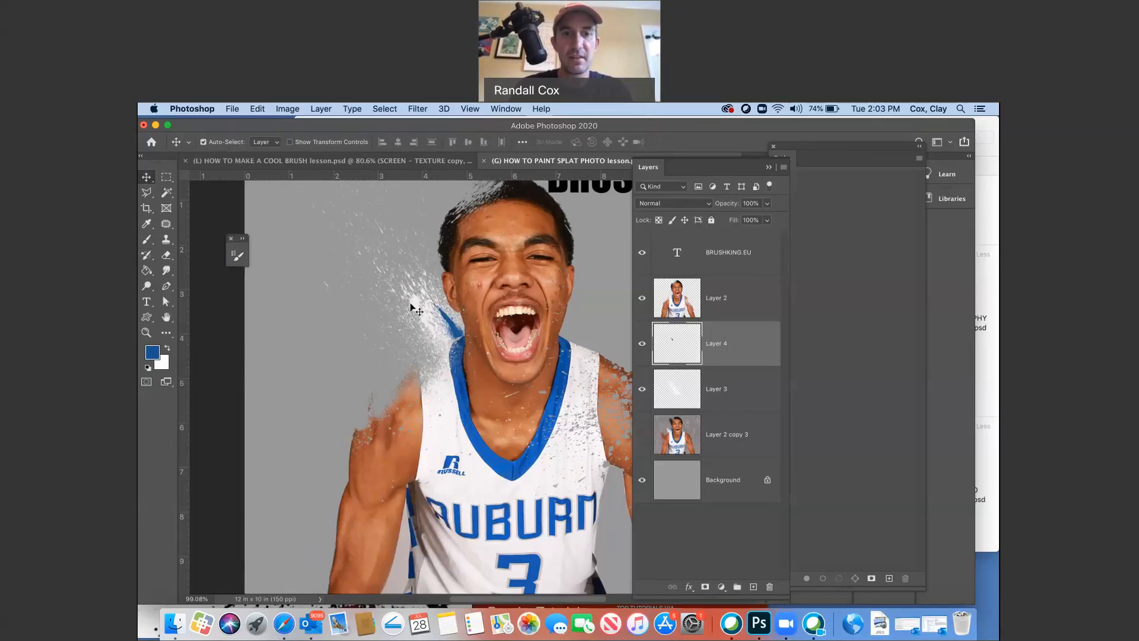
{"action": "mouse_move", "coordinate": [447, 319]}
{"action": "left_mouse_down"}
{"action": "mouse_move", "coordinate": [447, 332]}
{"action": "mouse_move", "coordinate": [459, 330]}
{"action": "left_mouse_up"}
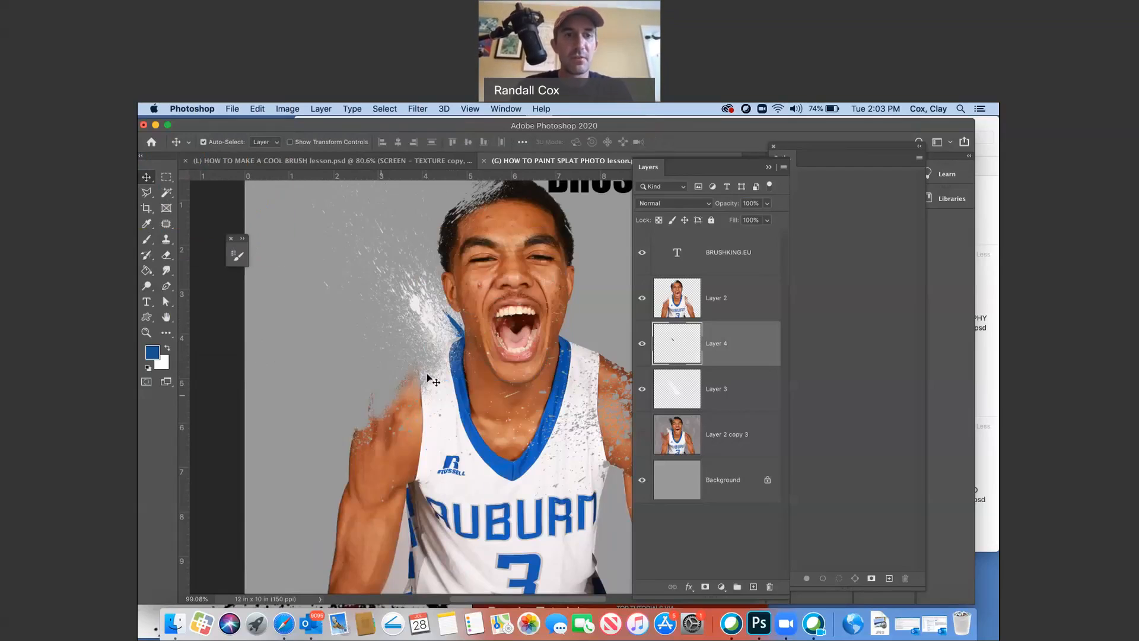
- Set the foreground color to near-black by sampling the player's hair
{"action": "scroll", "coordinate": [427, 374], "scroll_direction": "up", "scroll_amount": 3}
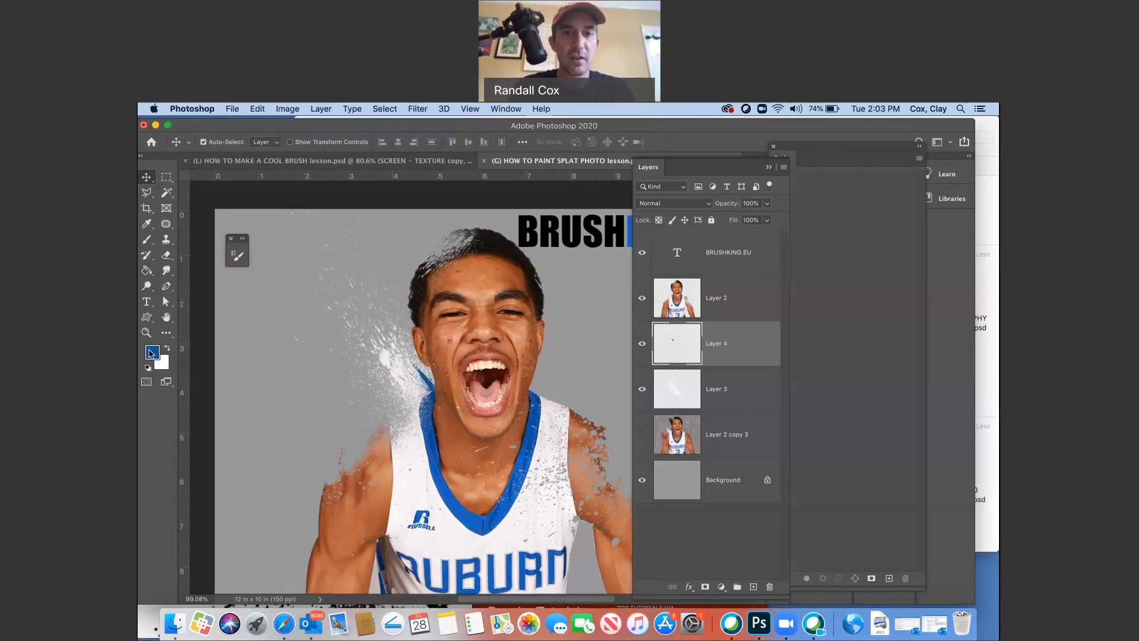
{"action": "left_click", "coordinate": [152, 354]}
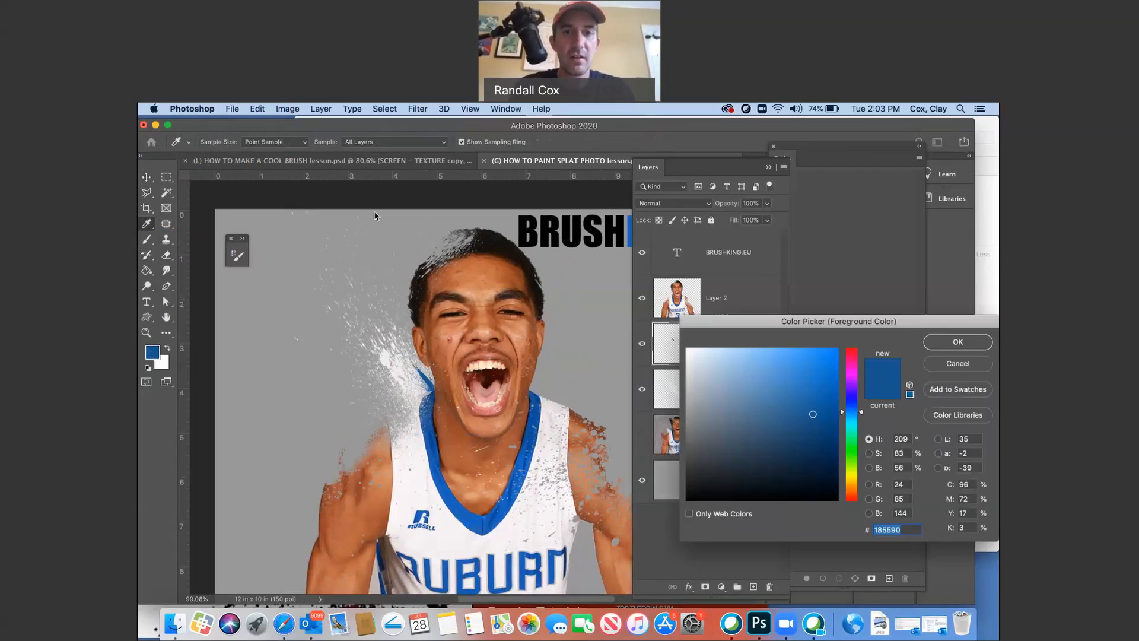
{"action": "left_click", "coordinate": [492, 236]}
{"action": "left_click", "coordinate": [974, 344]}
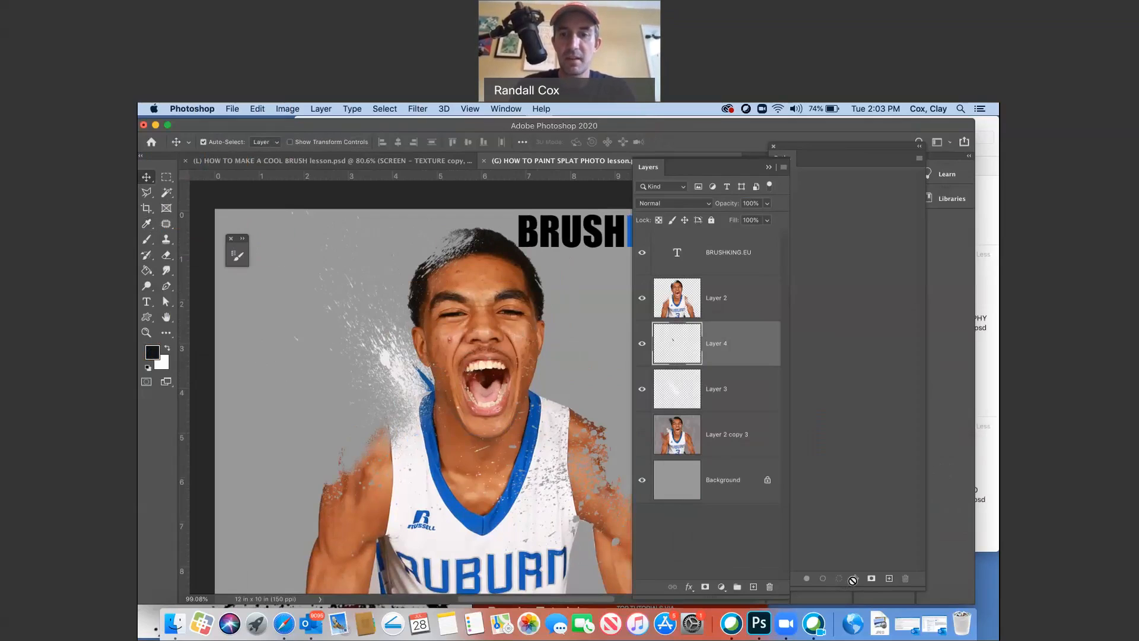
- Add a new layer above Layer 4 and activate the Brush tool with the 01_ink_splat brush at 1760 px
{"action": "key", "text": "b"}
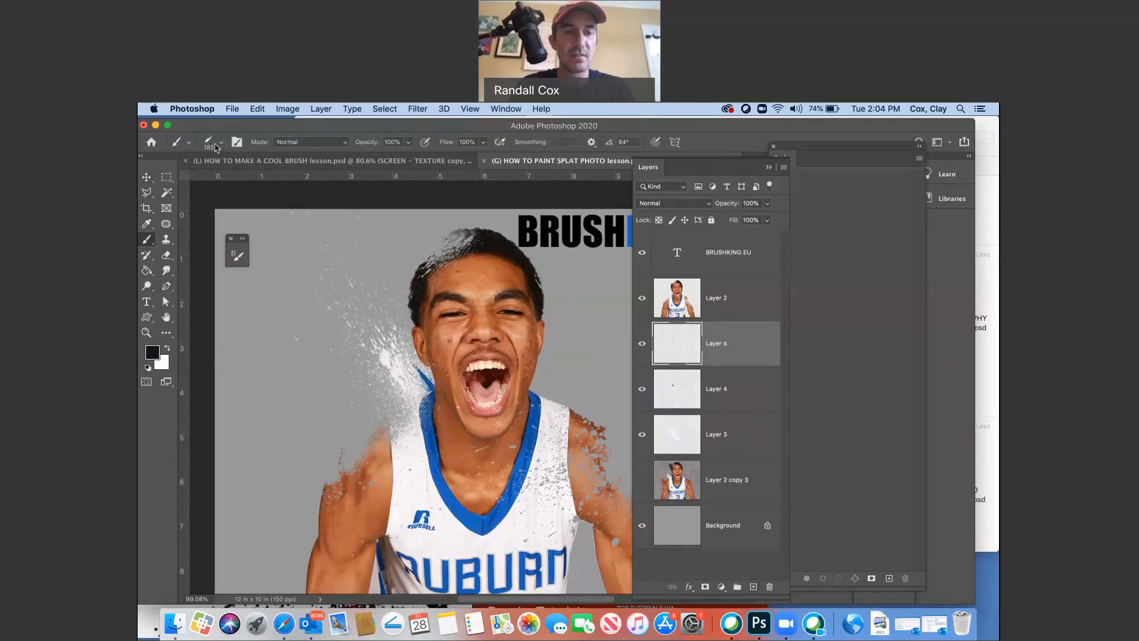
{"action": "left_click", "coordinate": [216, 146]}
{"action": "left_click", "coordinate": [242, 268]}
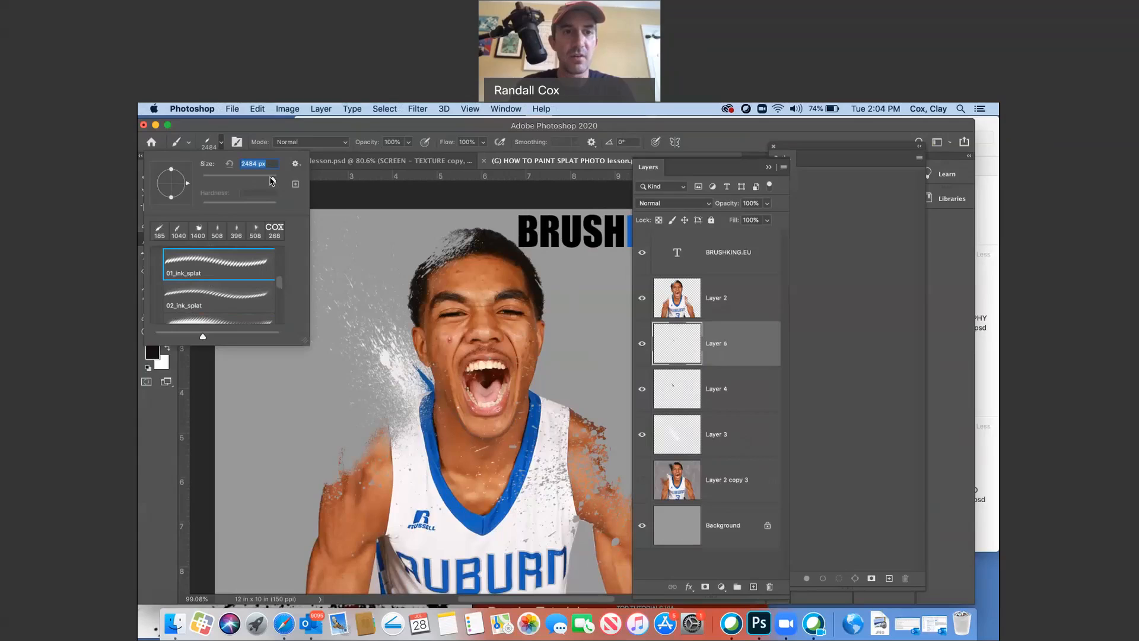
{"action": "left_click_drag", "start_coordinate": [272, 181], "coordinate": [273, 181]}
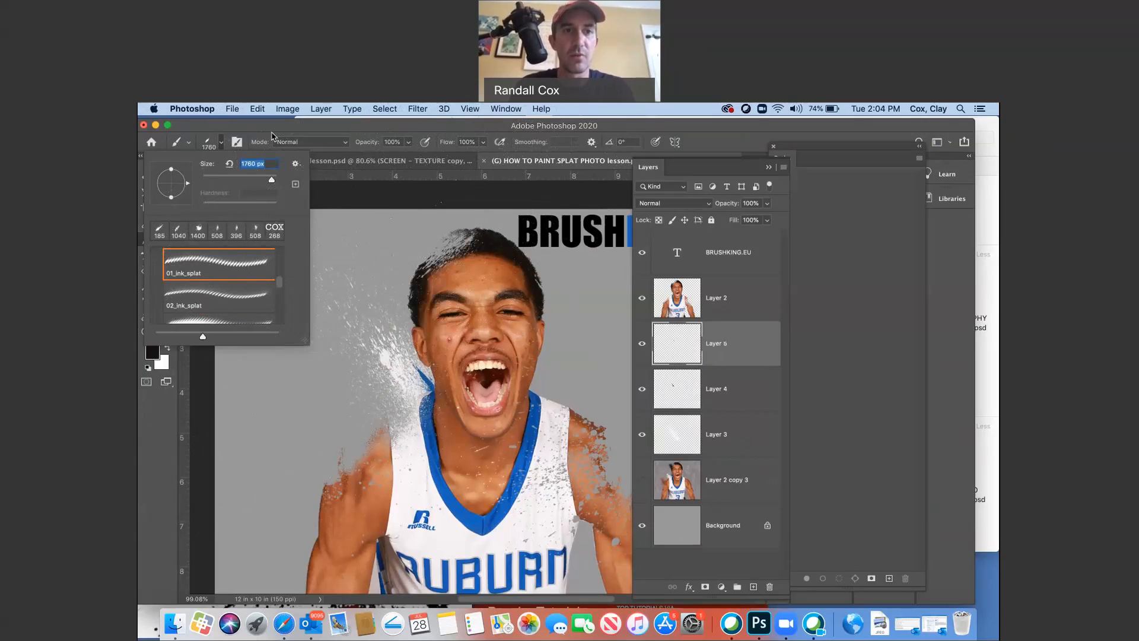
- Open the brush settings and rotate the 01_ink_splat brush tip to 59°
{"action": "left_click", "coordinate": [237, 141]}
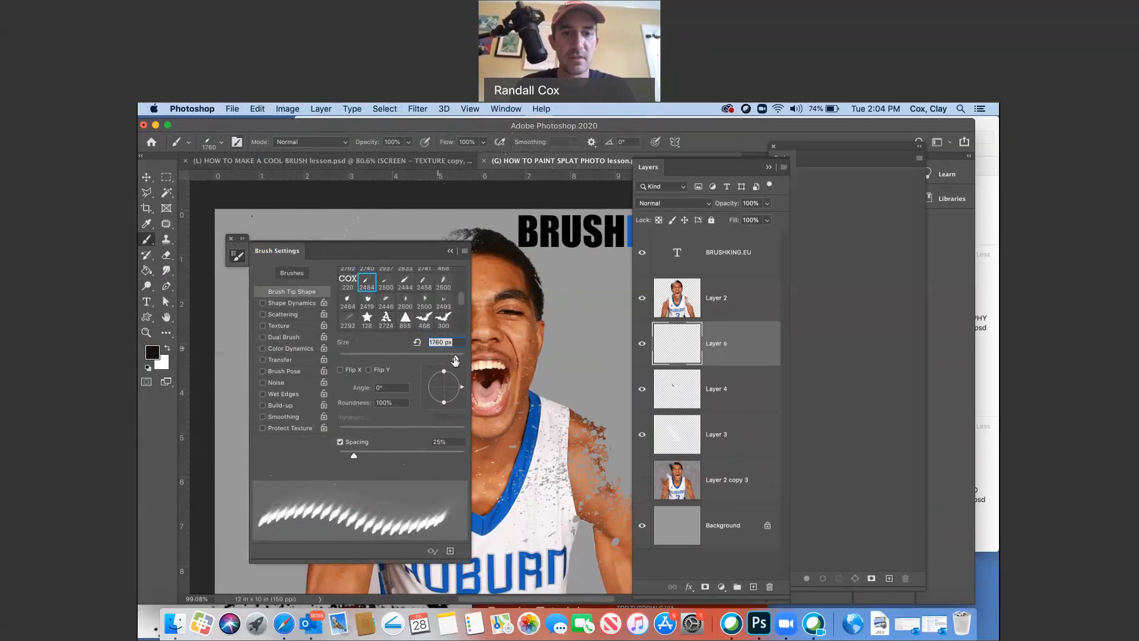
{"action": "left_click_drag", "start_coordinate": [463, 387], "coordinate": [453, 374]}
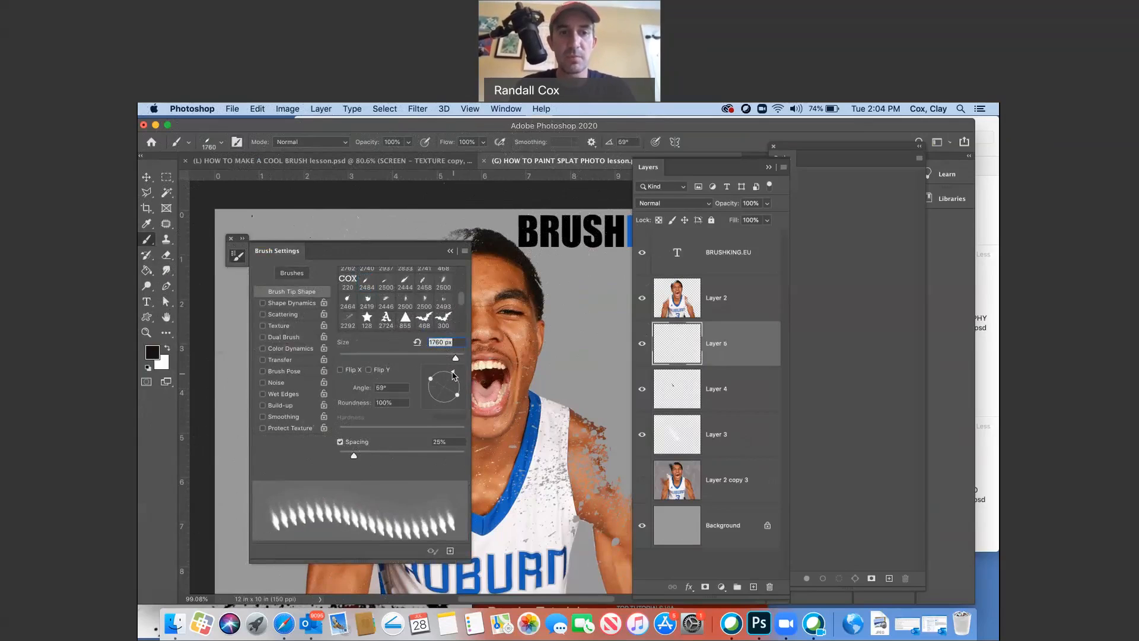
{"action": "left_click", "coordinate": [299, 314]}
{"action": "left_click", "coordinate": [299, 303]}
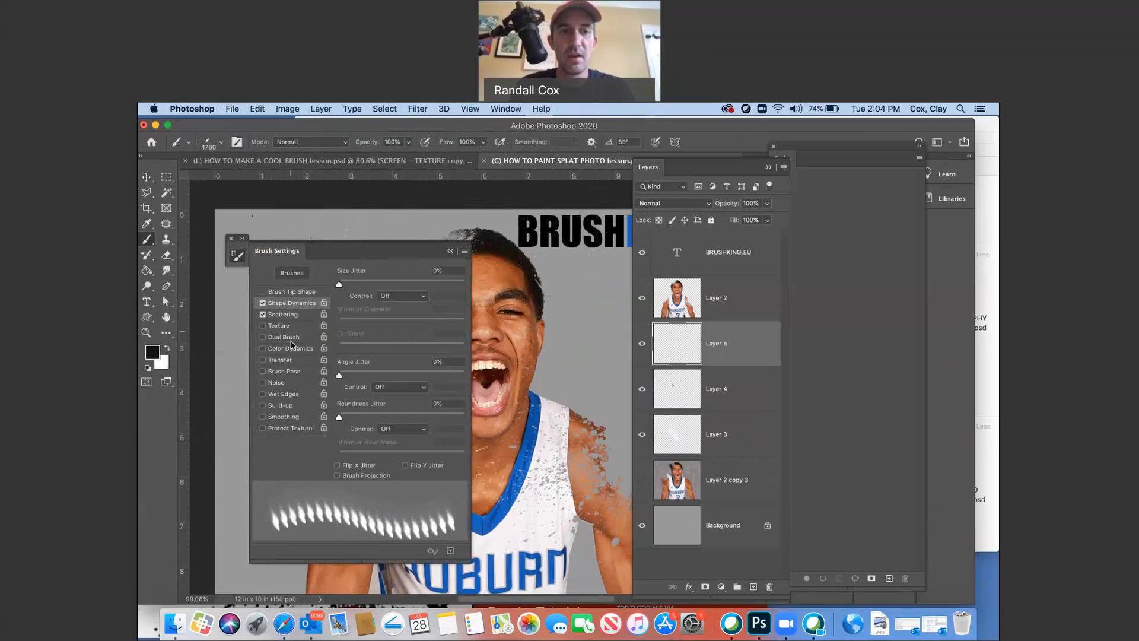
{"action": "left_click", "coordinate": [263, 304]}
{"action": "left_click", "coordinate": [262, 314]}
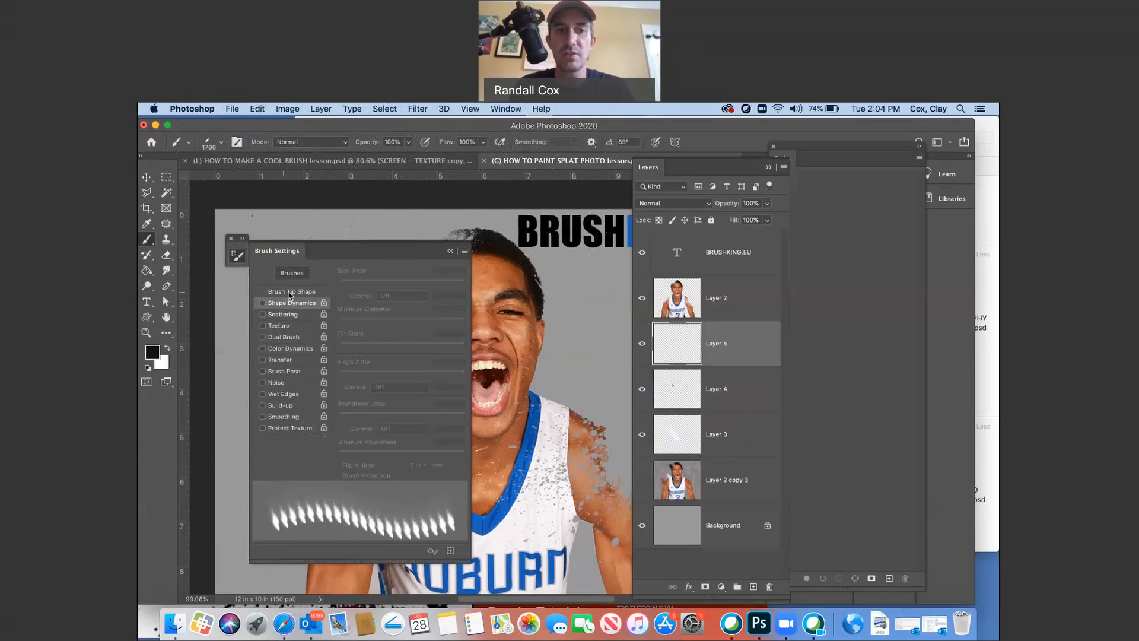
- Rotate the ink splat brush tip to 63° and collapse the brush settings
{"action": "left_click", "coordinate": [290, 292]}
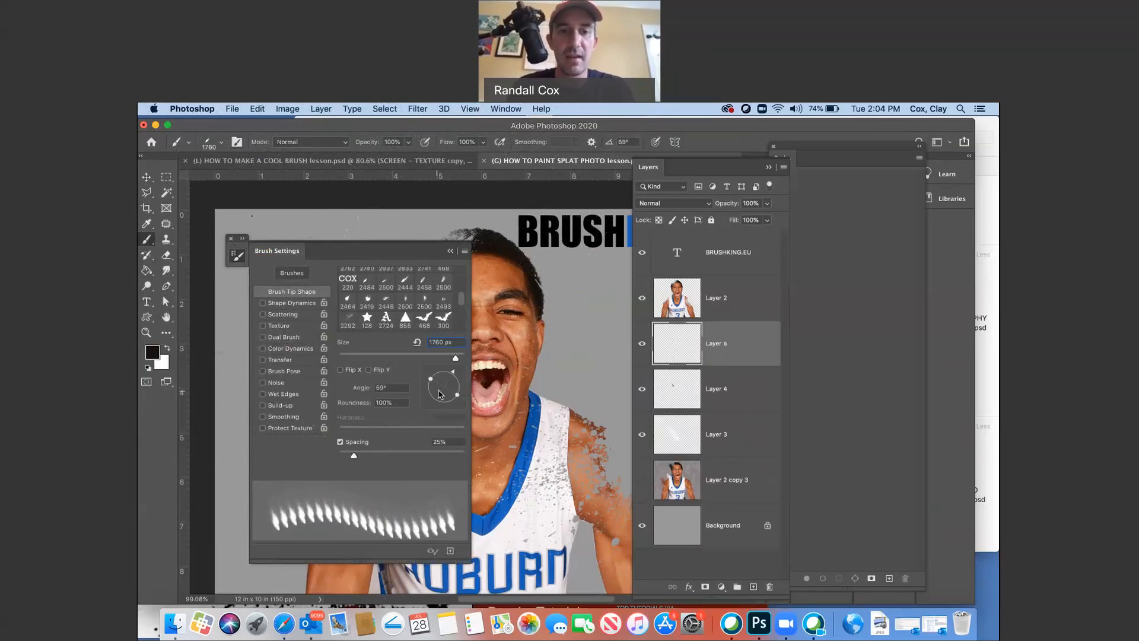
{"action": "left_click_drag", "start_coordinate": [443, 376], "coordinate": [453, 373]}
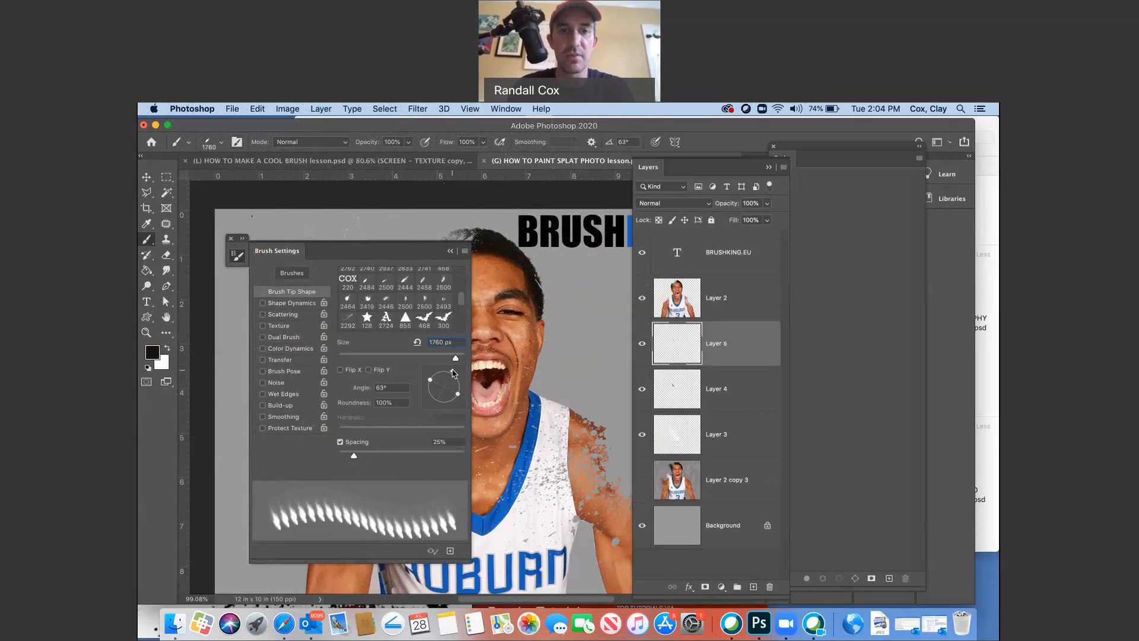
{"action": "left_click", "coordinate": [451, 251]}
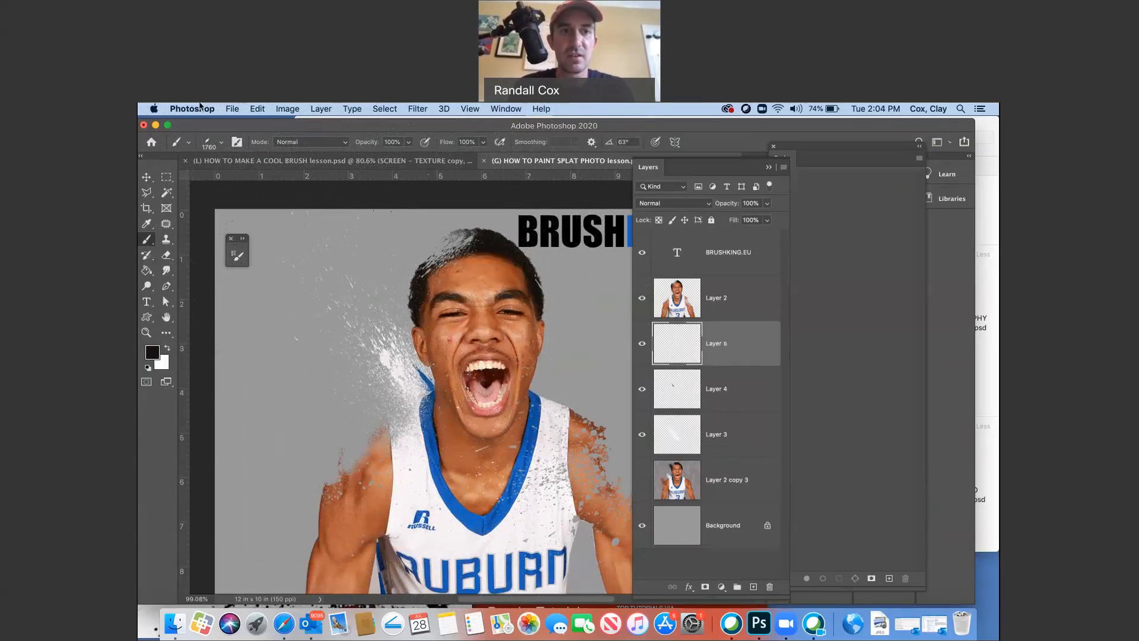
- Set the brush size to 1400 px and paint one near-black splat behind the player on the new empty layer
{"action": "left_click", "coordinate": [215, 140]}
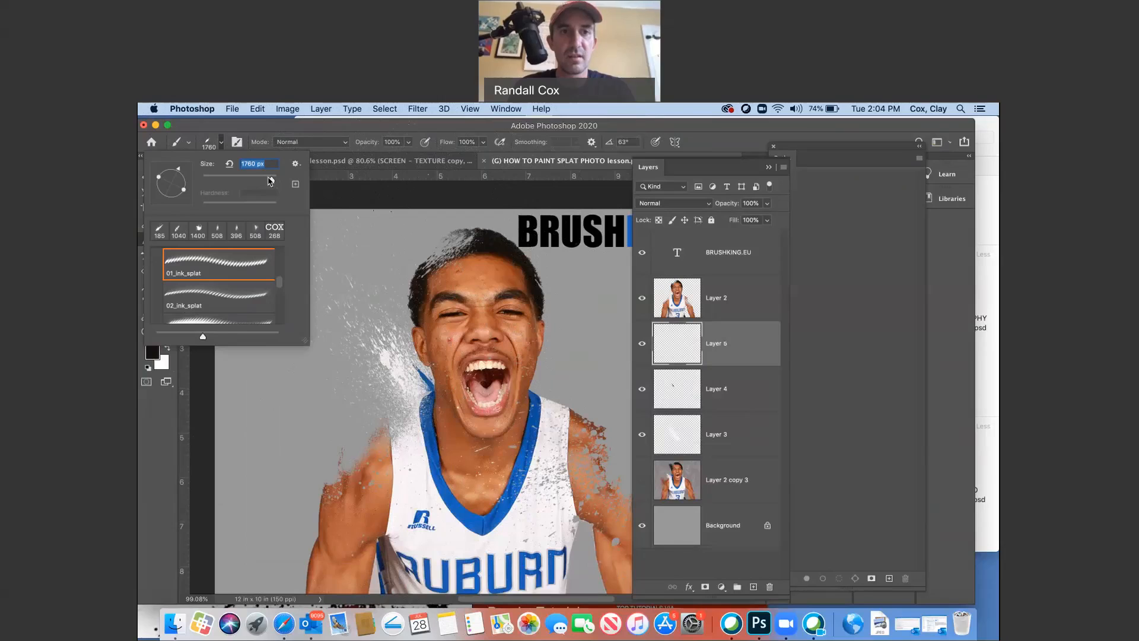
{"action": "left_click_drag", "start_coordinate": [272, 179], "coordinate": [269, 179]}
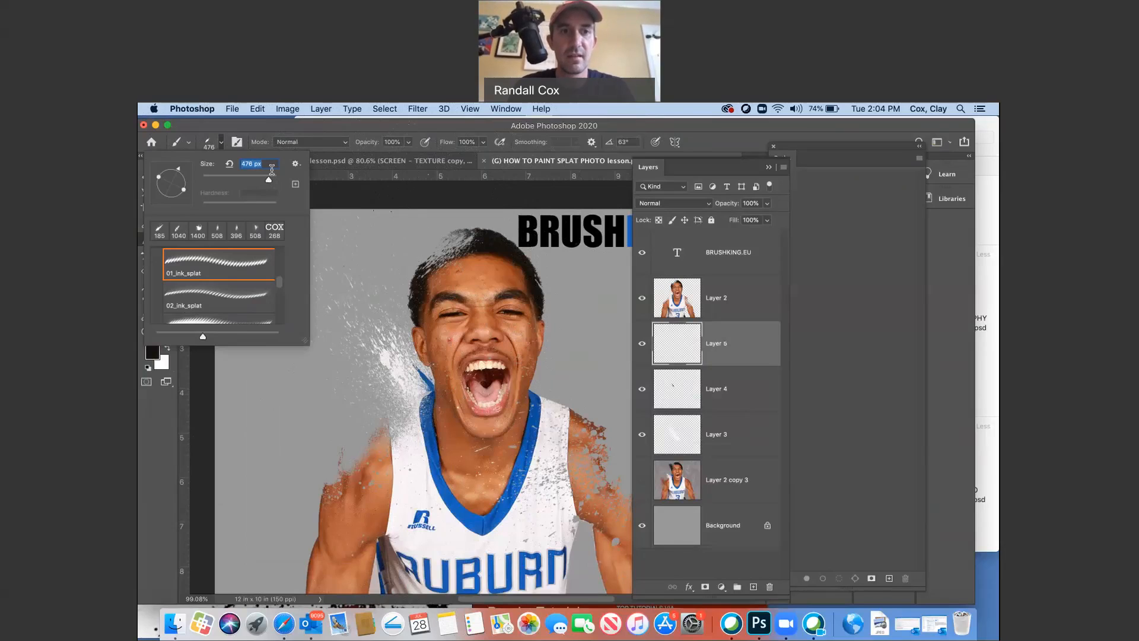
{"action": "left_click_drag", "start_coordinate": [270, 179], "coordinate": [272, 179]}
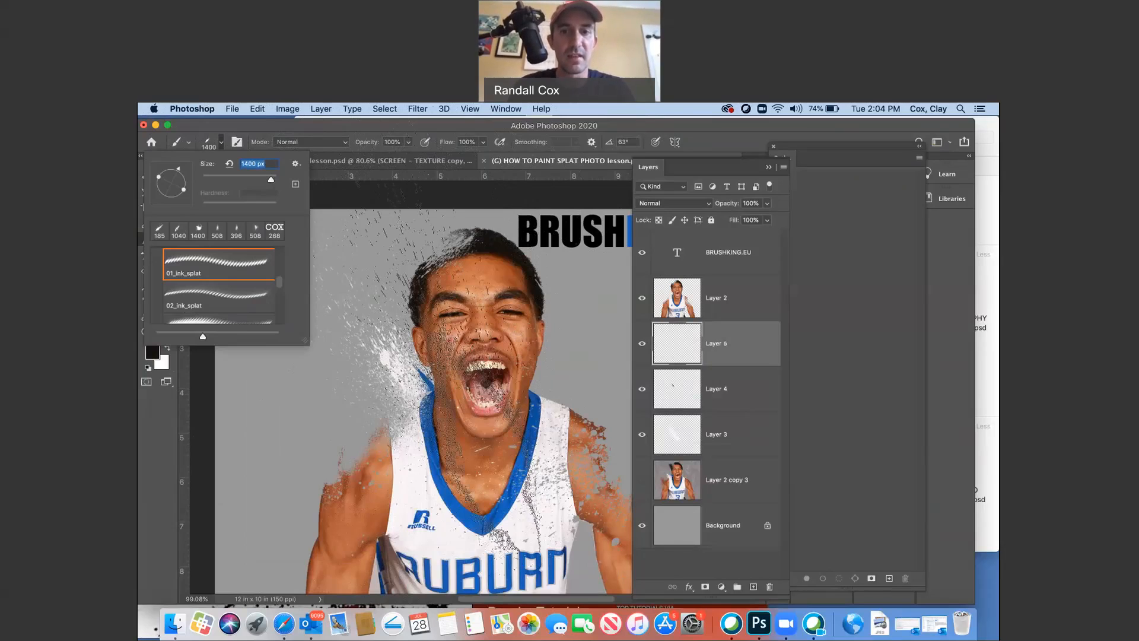
{"action": "left_click", "coordinate": [468, 445]}
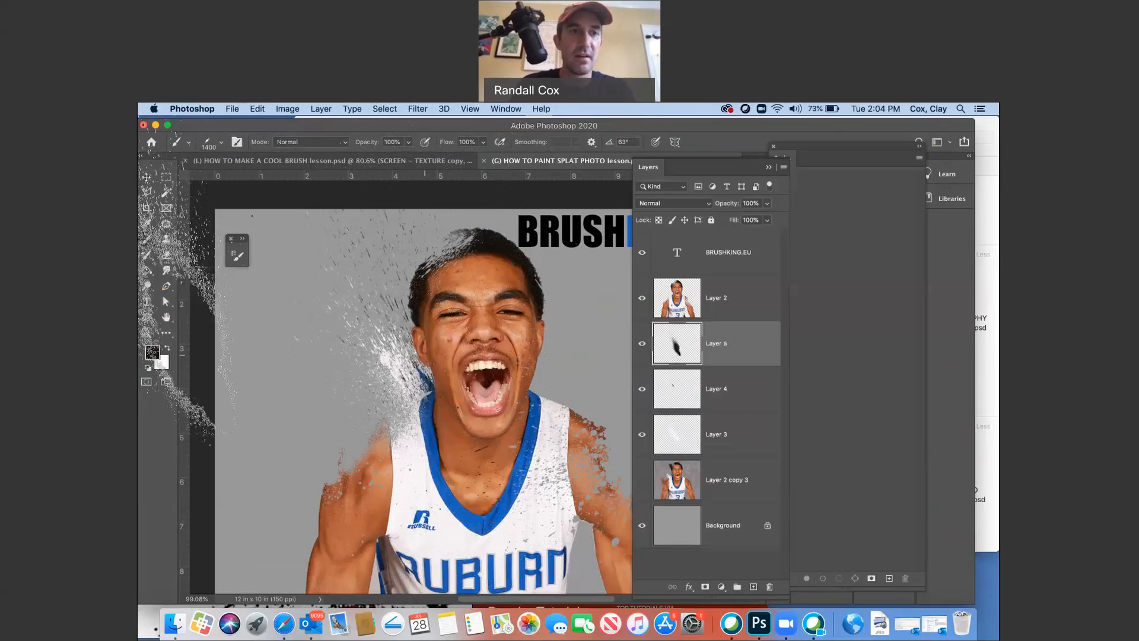
- Scale the black splat to about 73% with Free Transform and move it up behind the player's hair
{"action": "left_click", "coordinate": [148, 178]}
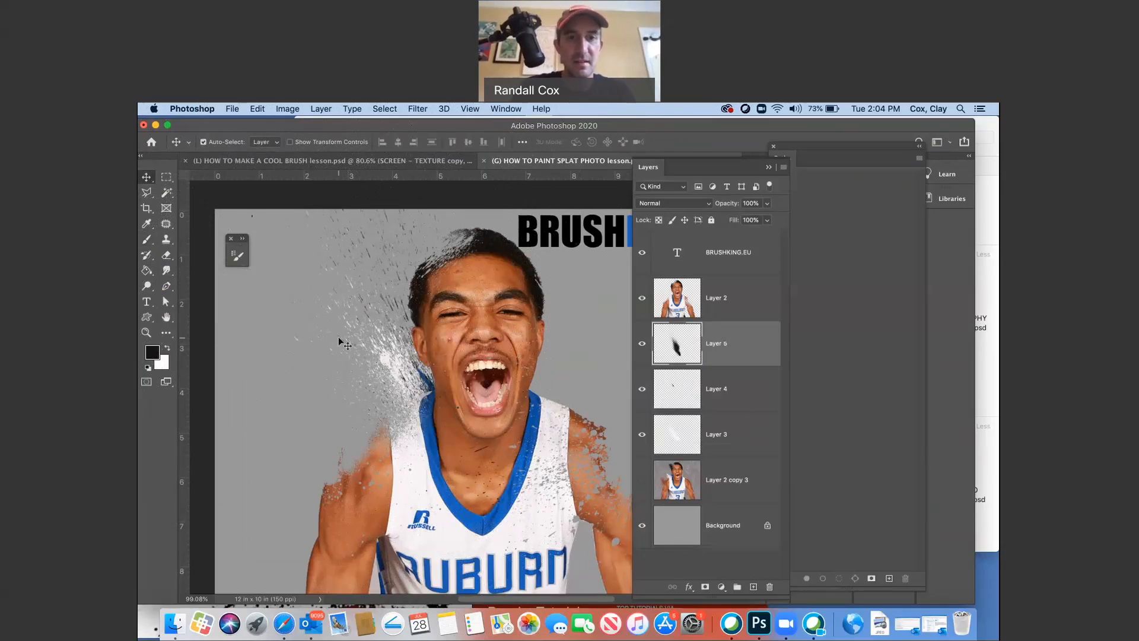
{"action": "key", "text": "super+t"}
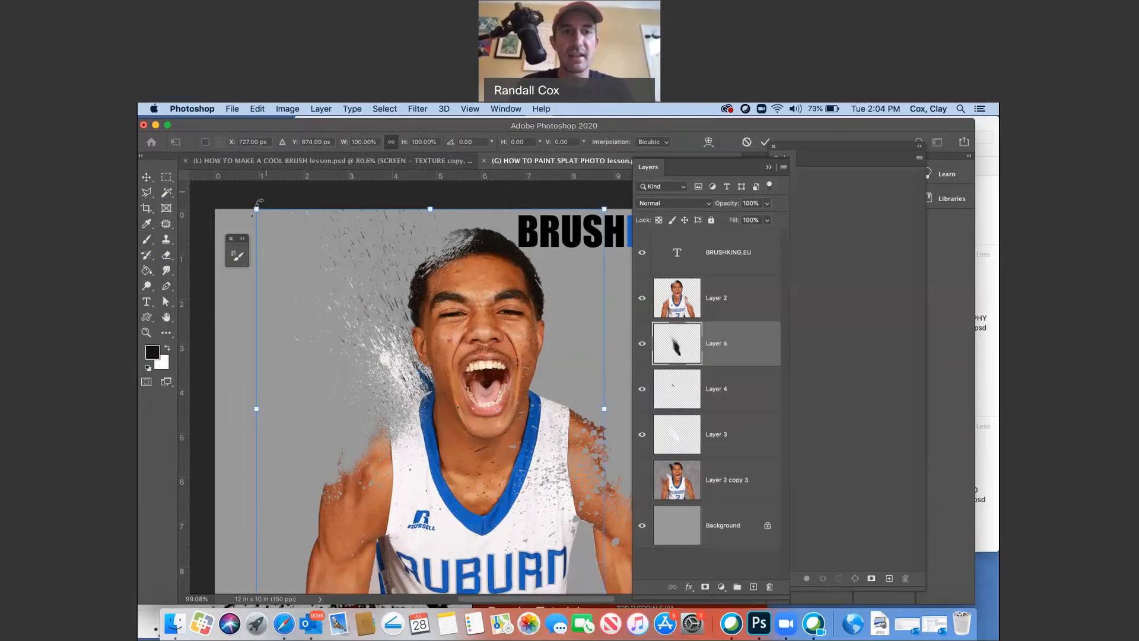
{"action": "left_click_drag", "start_coordinate": [257, 209], "coordinate": [325, 288]}
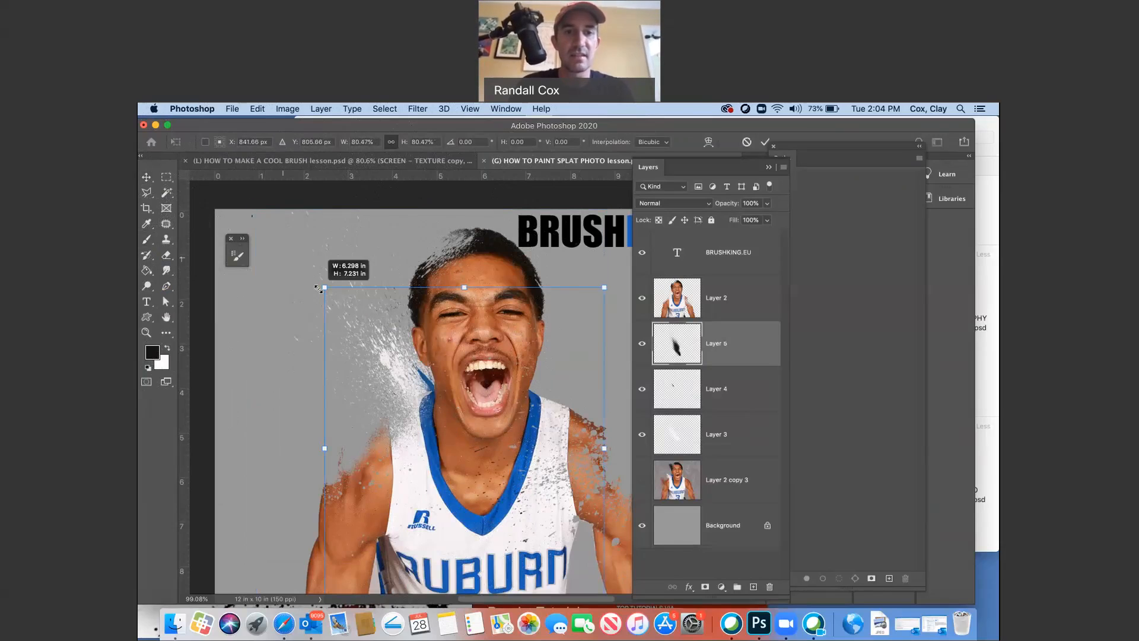
{"action": "left_click_drag", "start_coordinate": [366, 331], "coordinate": [216, 212]}
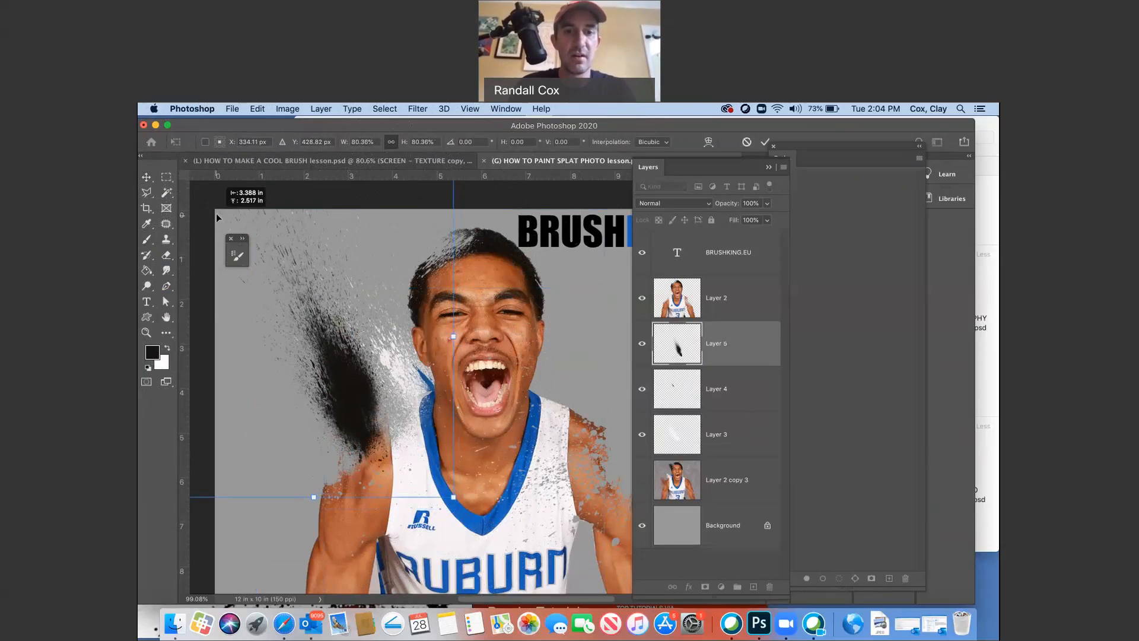
{"action": "left_click_drag", "start_coordinate": [453, 495], "coordinate": [487, 436]}
{"action": "left_click_drag", "start_coordinate": [345, 378], "coordinate": [478, 262]}
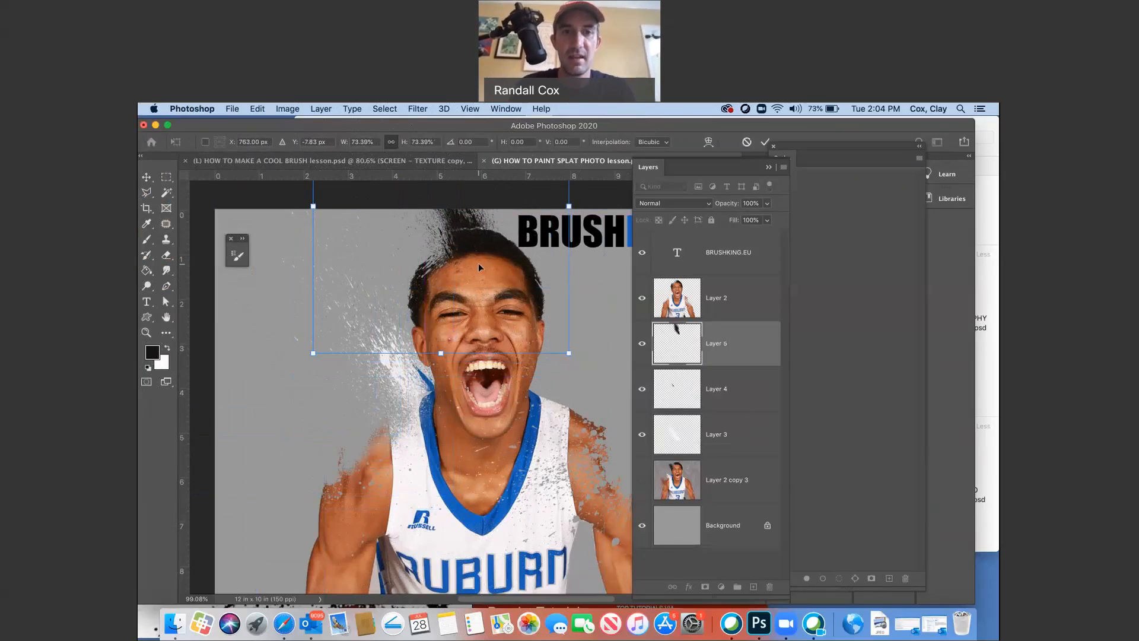
{"action": "key", "text": "Return"}
- Move the black splat against the side of the hair facing the white splat and rotate it about -5°
{"action": "left_click_drag", "start_coordinate": [433, 232], "coordinate": [408, 265]}
{"action": "key", "text": "super+t"}
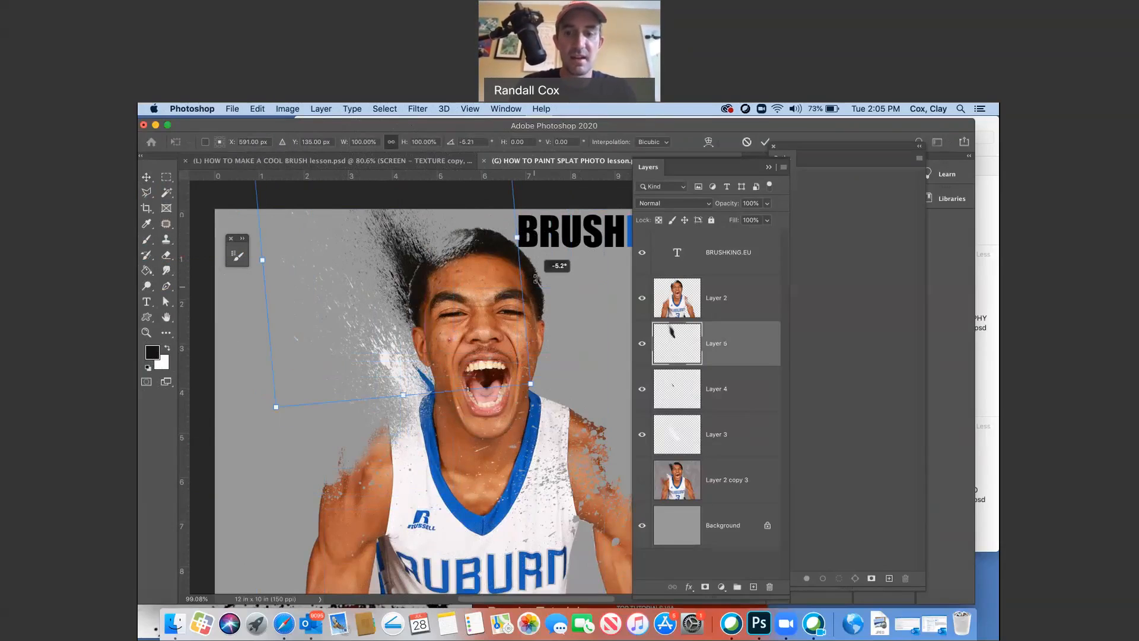
{"action": "key", "text": "Return"}
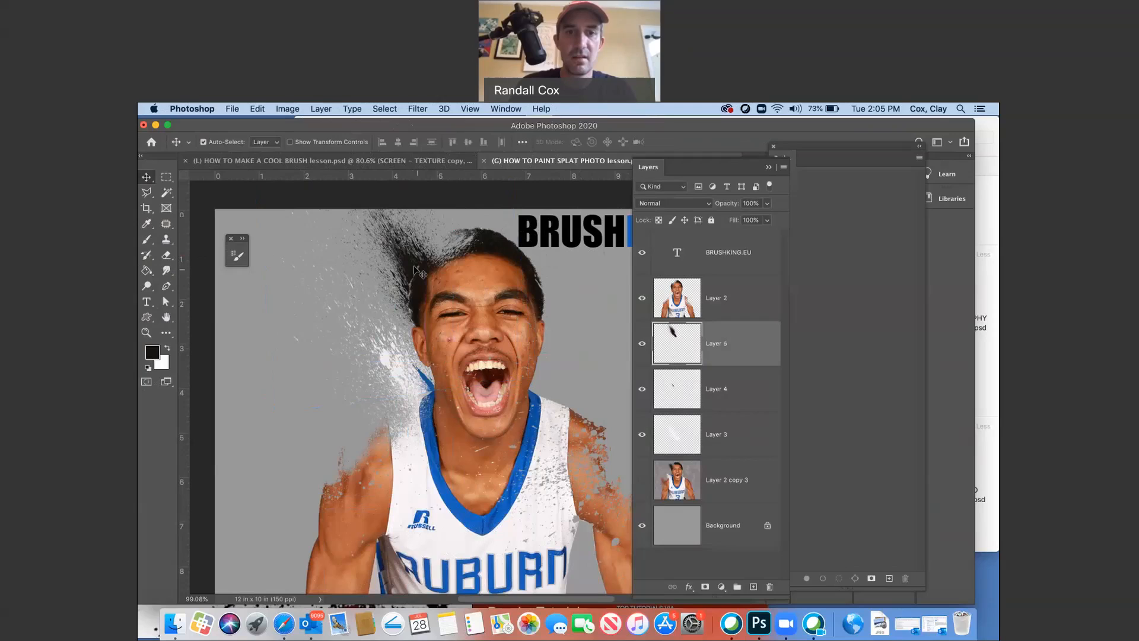
{"action": "left_click_drag", "start_coordinate": [415, 256], "coordinate": [415, 258]}
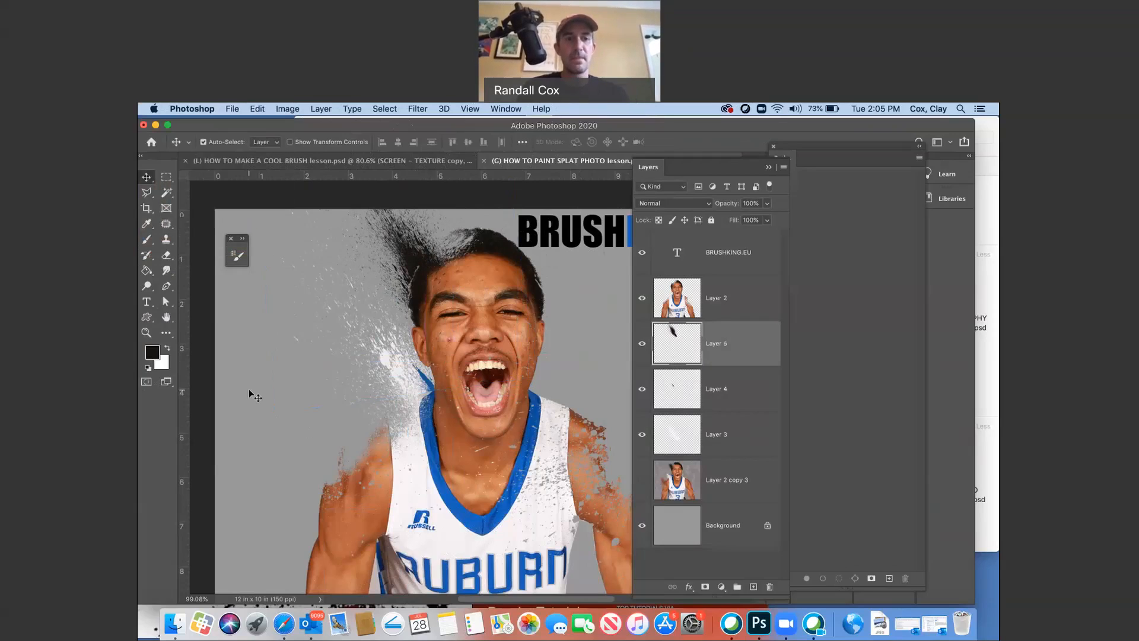
- Hide every layer from Layer 2 down to Layer 2 copy 3 and center the BRUSHKING.EU text near the canvas's upper edge
{"action": "left_click", "coordinate": [146, 333]}
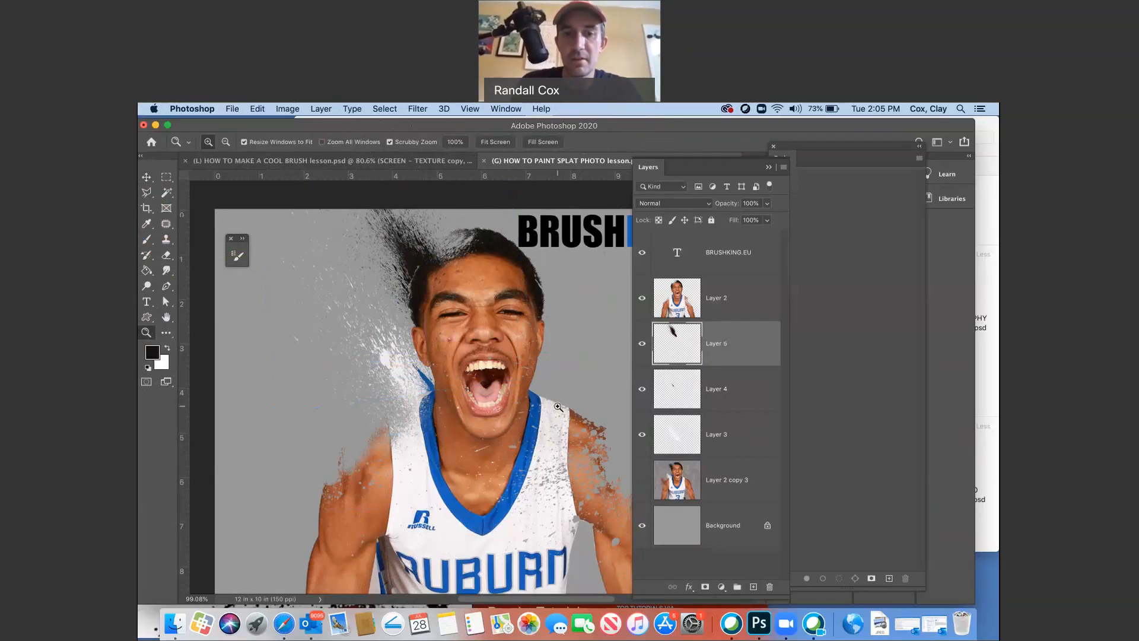
{"action": "left_click", "coordinate": [515, 384]}
{"action": "left_click_drag", "start_coordinate": [514, 384], "coordinate": [503, 384]}
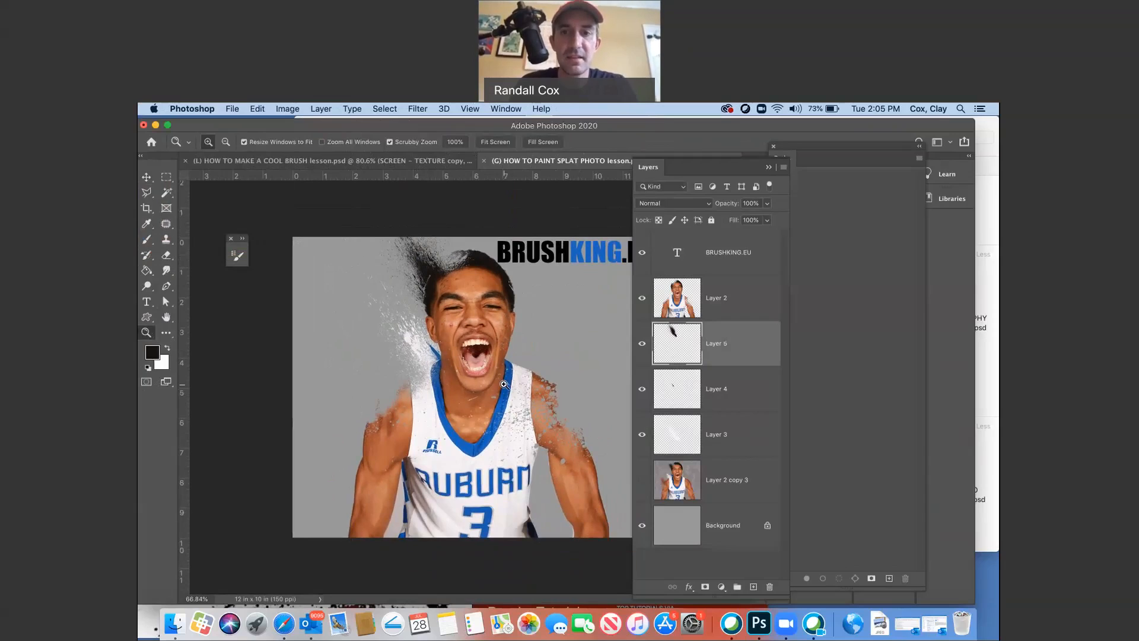
{"action": "left_click_drag", "start_coordinate": [642, 298], "coordinate": [642, 432]}
{"action": "key", "text": "v"}
{"action": "left_click_drag", "start_coordinate": [525, 253], "coordinate": [427, 274]}
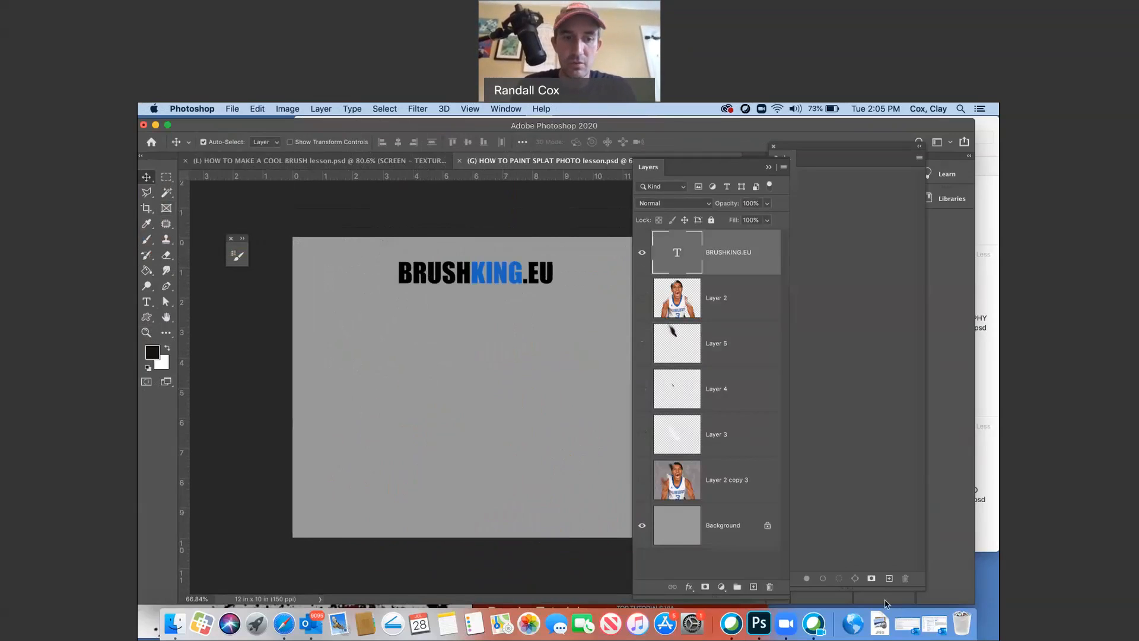
- Switch to Safari to view the ink splatter brush set page on brushking.eu, and return to Photoshop
{"action": "left_click", "coordinate": [284, 623]}
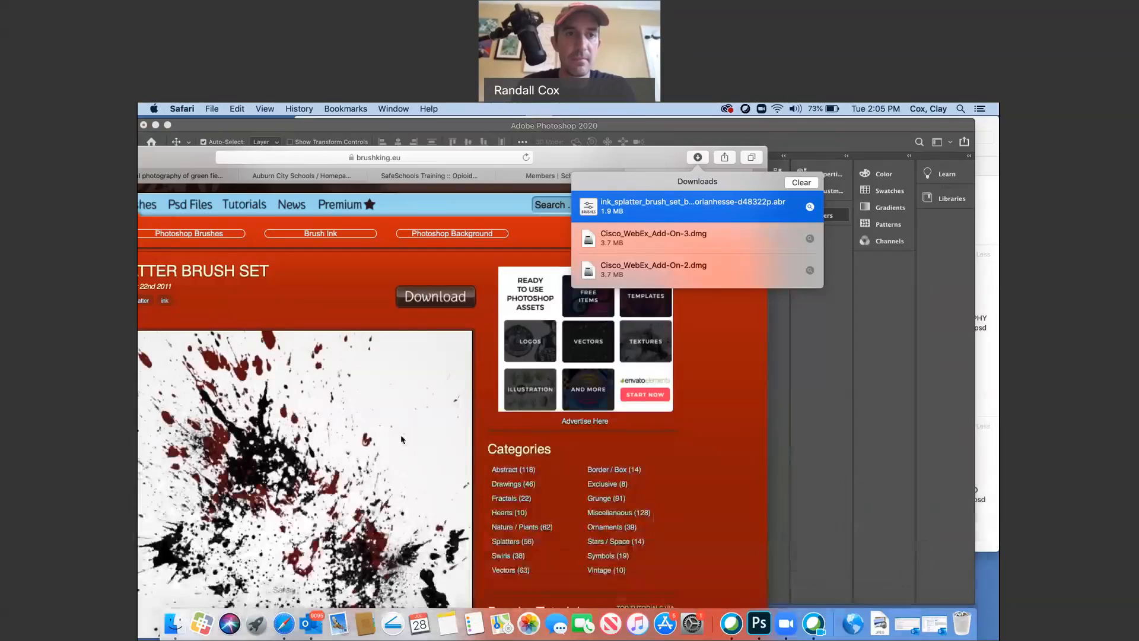
{"action": "left_click_drag", "start_coordinate": [203, 156], "coordinate": [263, 145]}
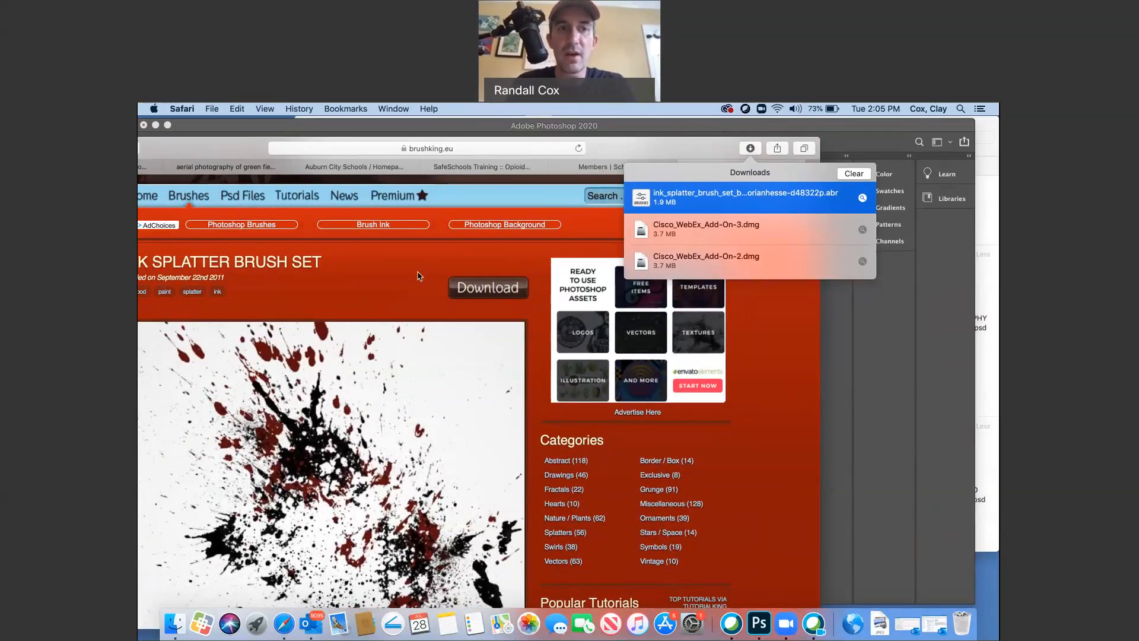
{"action": "left_click_drag", "start_coordinate": [237, 150], "coordinate": [297, 256]}
{"action": "left_click", "coordinate": [308, 130]}
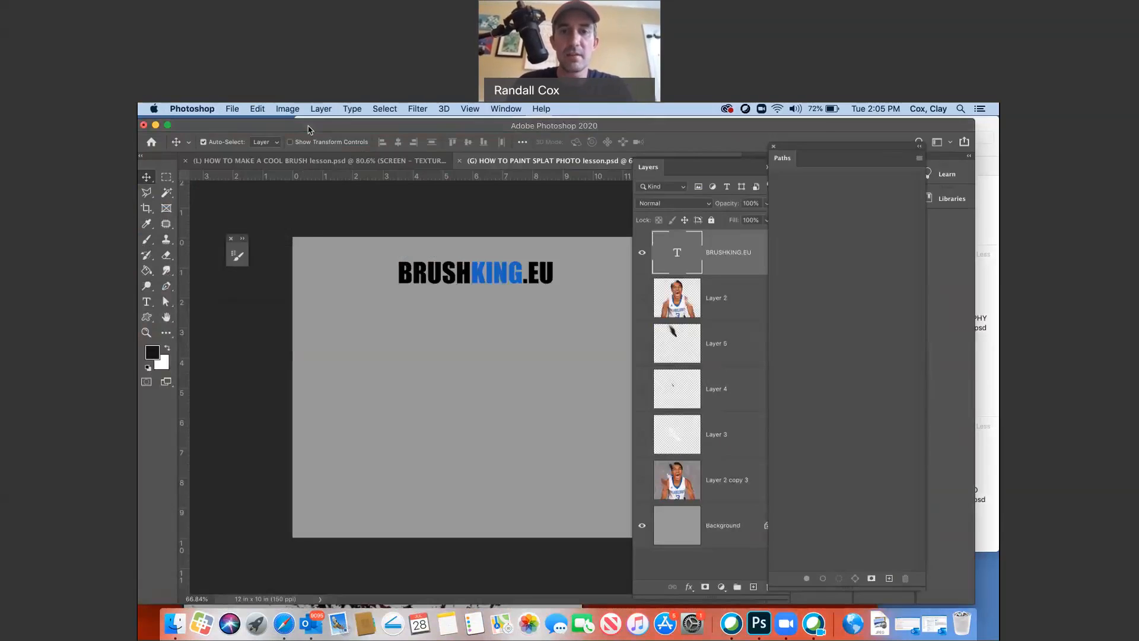
- Hide the BRUSHKING.EU text, show Layer 2 and make it the active layer with the Eraser tool selected
{"action": "left_click", "coordinate": [643, 254]}
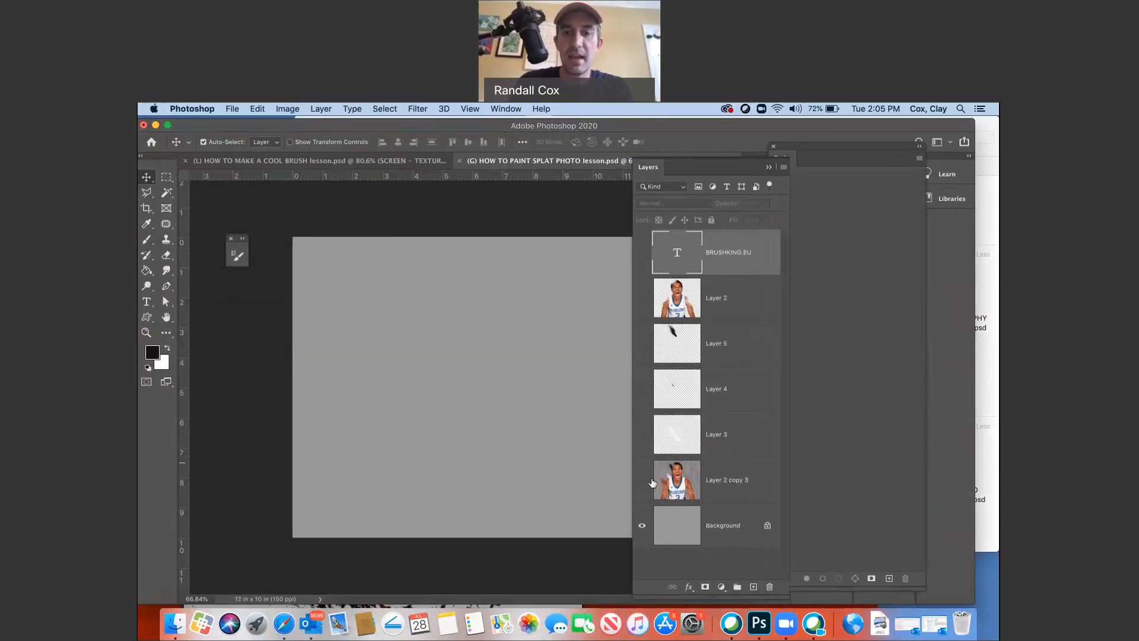
{"action": "left_click", "coordinate": [642, 298]}
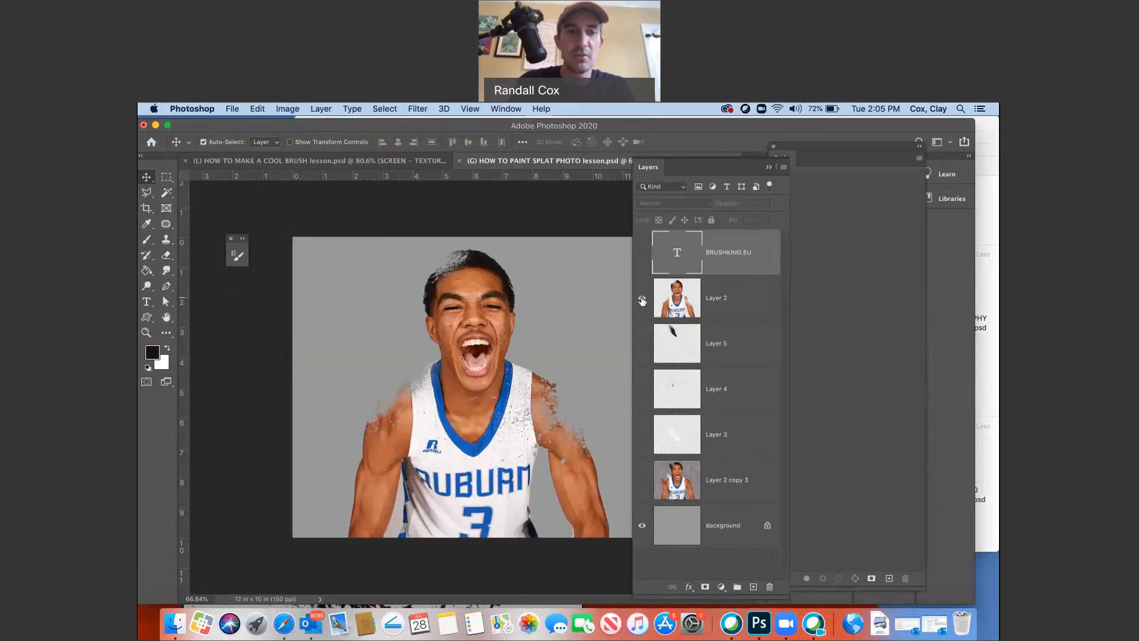
{"action": "left_click", "coordinate": [689, 297]}
{"action": "left_click", "coordinate": [168, 256]}
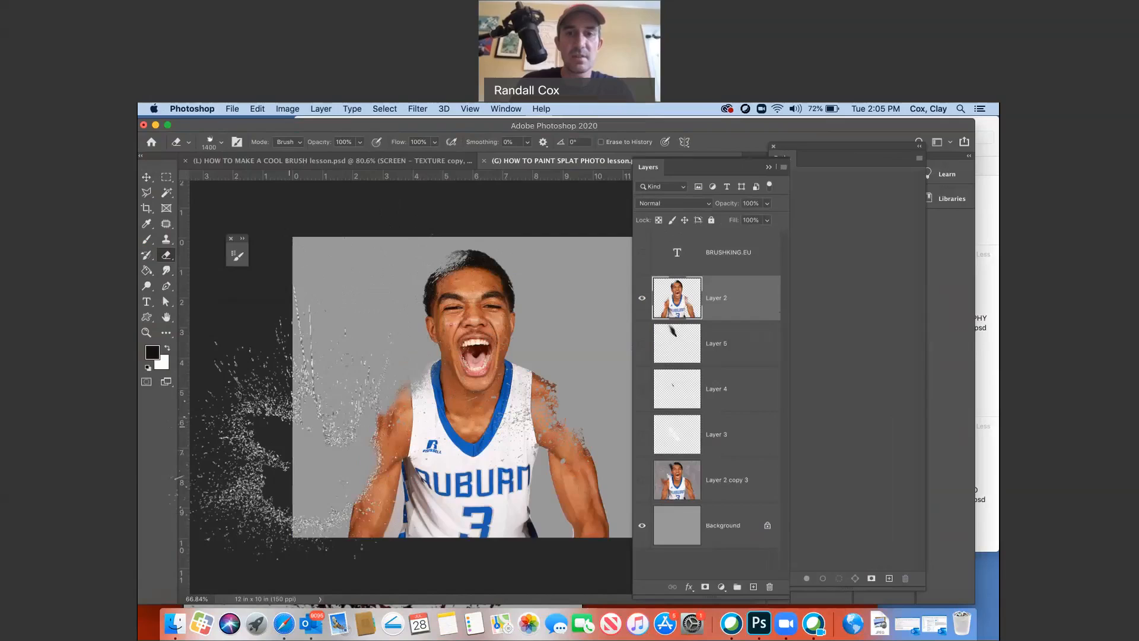
{"action": "key", "text": "super+z"}
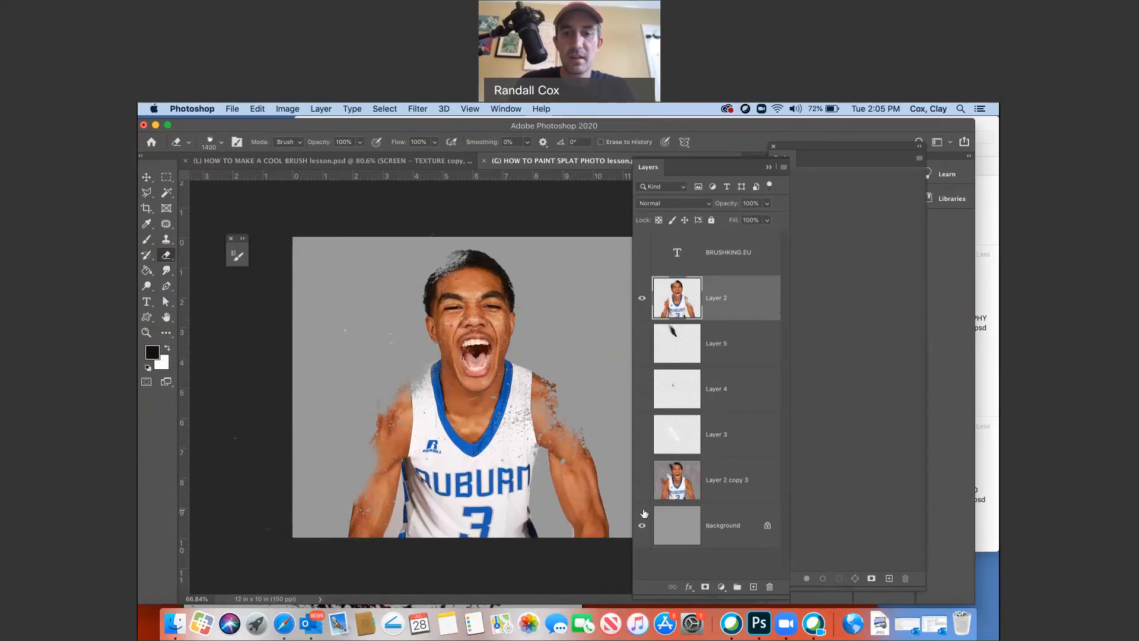
- Add a new layer above Layer 2 and set the foreground color to skin brown #a35134 sampled from the player's shoulder
{"action": "left_click", "coordinate": [753, 586]}
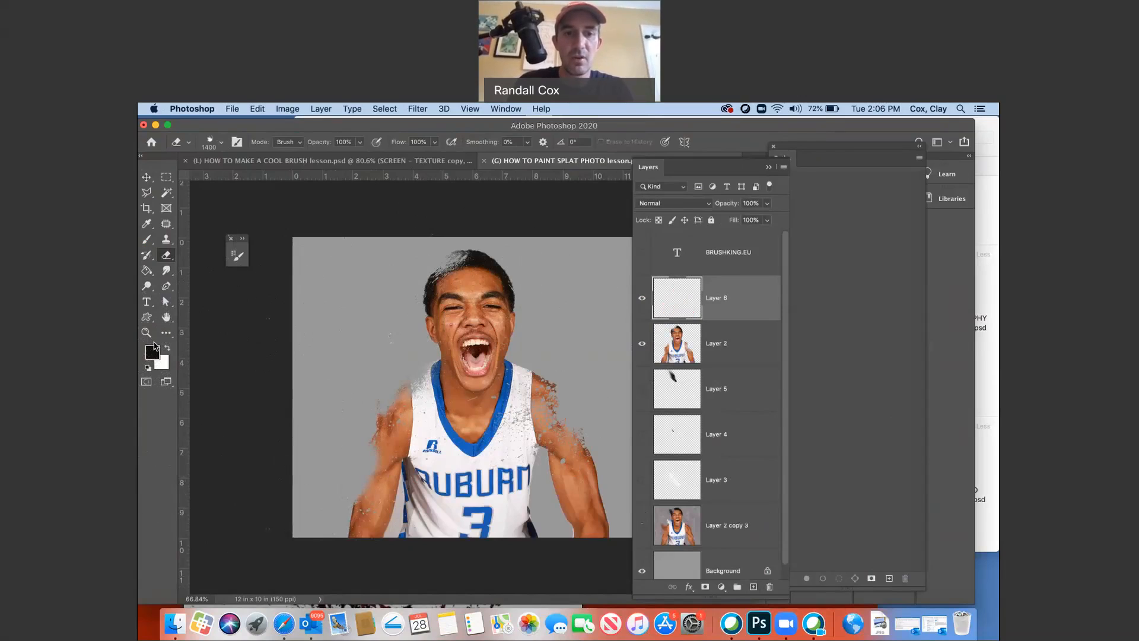
{"action": "left_click", "coordinate": [153, 347]}
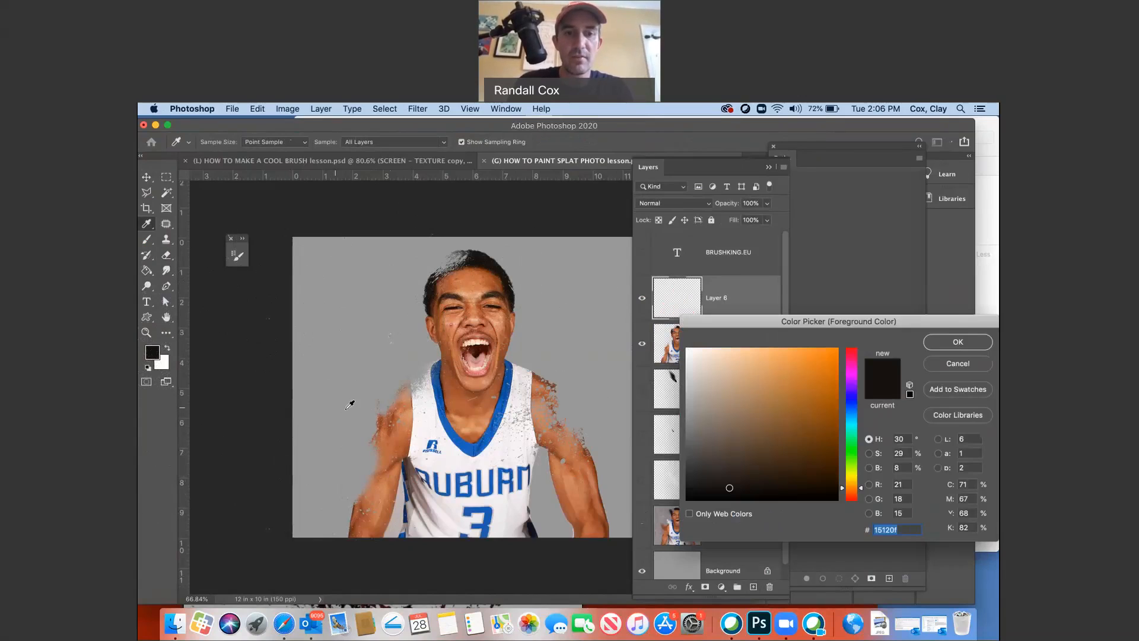
{"action": "left_click", "coordinate": [391, 422]}
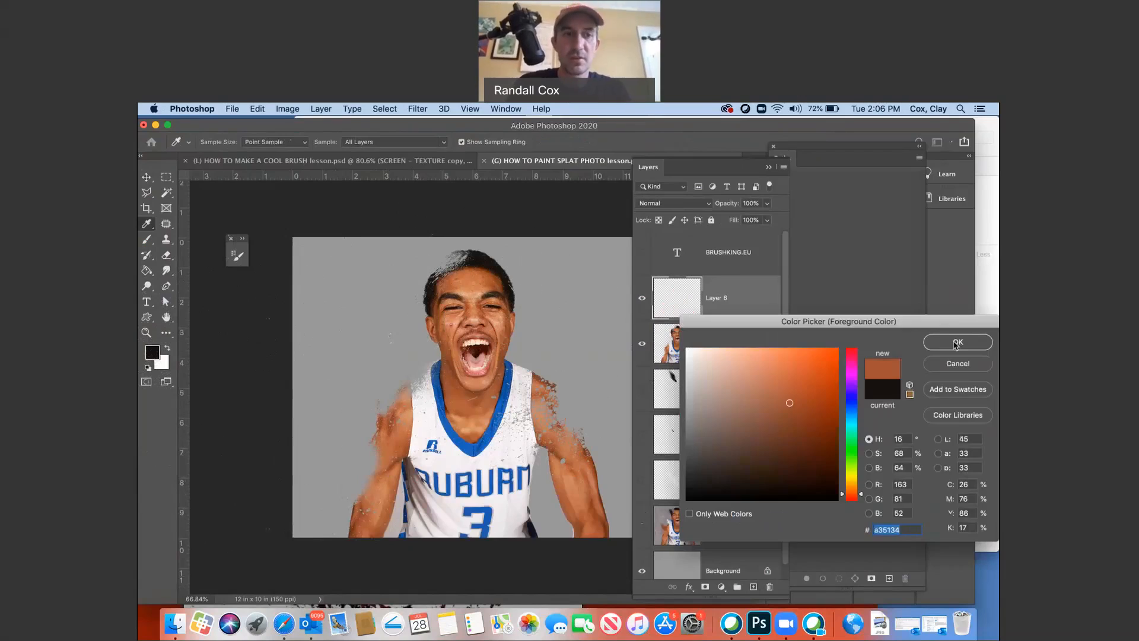
{"action": "key", "text": "Return"}
- Paint one brown splat over the partly erased shoulder on Layer 6 with the 01_ink_splat brush at 1400 px
{"action": "key", "text": "e"}
{"action": "key", "text": "b"}
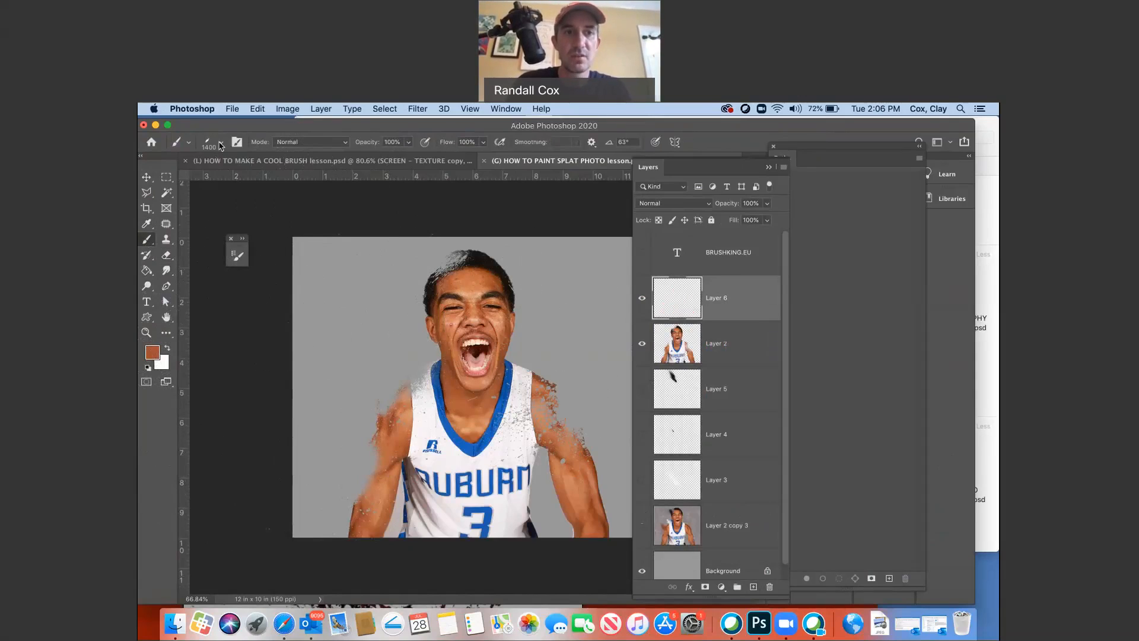
{"action": "left_click", "coordinate": [220, 143]}
{"action": "left_click_drag", "start_coordinate": [267, 180], "coordinate": [272, 181]}
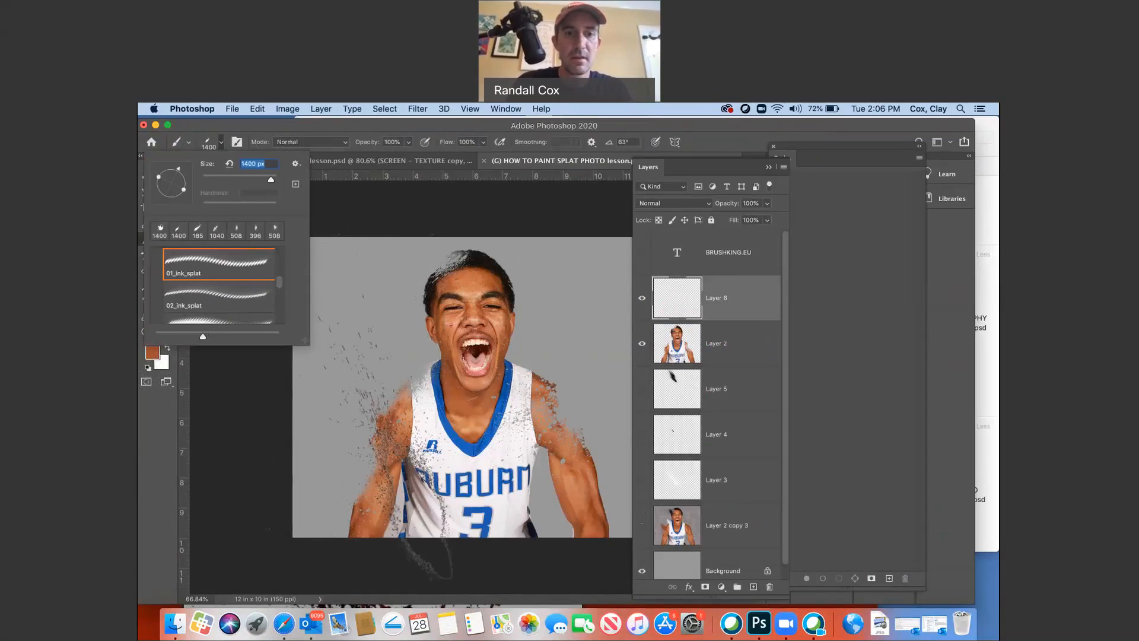
{"action": "left_click", "coordinate": [363, 373]}
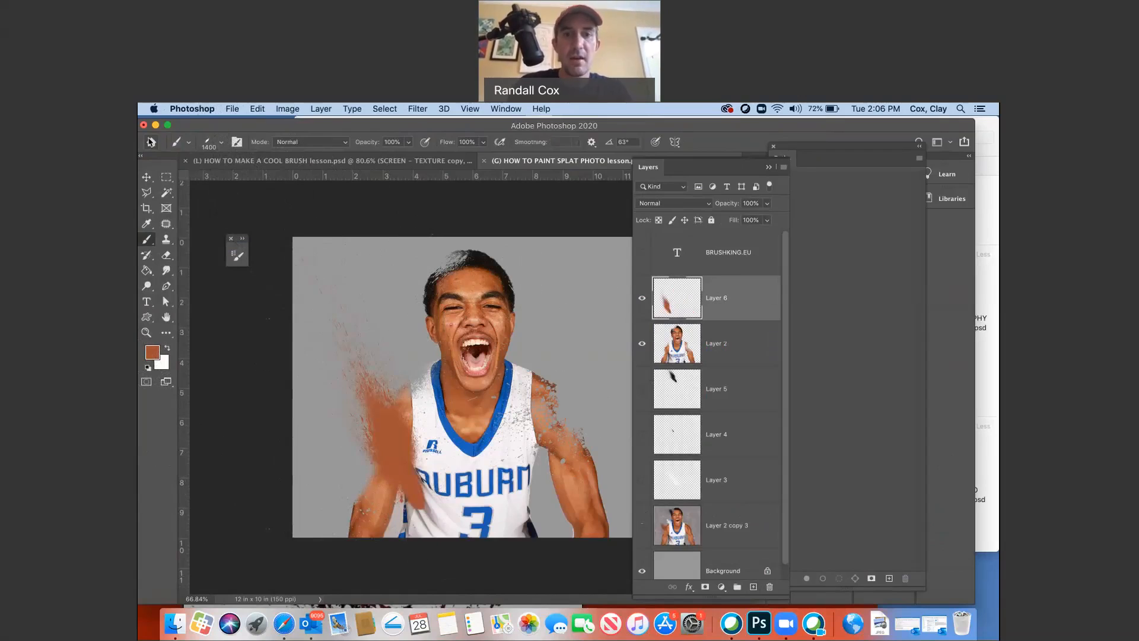
- Move Layer 6 beneath Layer 2 in the layer stack and nudge its brown splat slightly upward behind the shoulder
{"action": "left_click", "coordinate": [152, 177]}
{"action": "left_click_drag", "start_coordinate": [688, 302], "coordinate": [698, 359]}
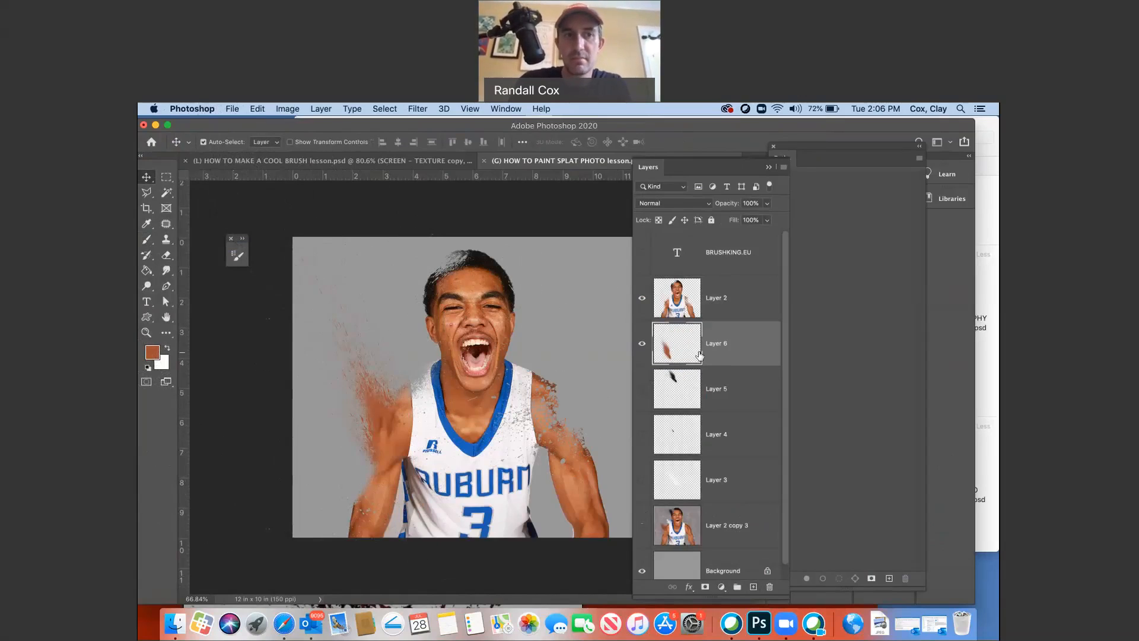
{"action": "mouse_move", "coordinate": [367, 391]}
{"action": "left_mouse_down"}
{"action": "mouse_move", "coordinate": [344, 459]}
{"action": "mouse_move", "coordinate": [369, 383]}
{"action": "left_mouse_up"}
- Lower Layer 6's opacity to 88% and show the splats on Layers 5, 4 and 3
{"action": "left_click", "coordinate": [766, 203]}
{"action": "left_click_drag", "start_coordinate": [766, 219], "coordinate": [762, 219]}
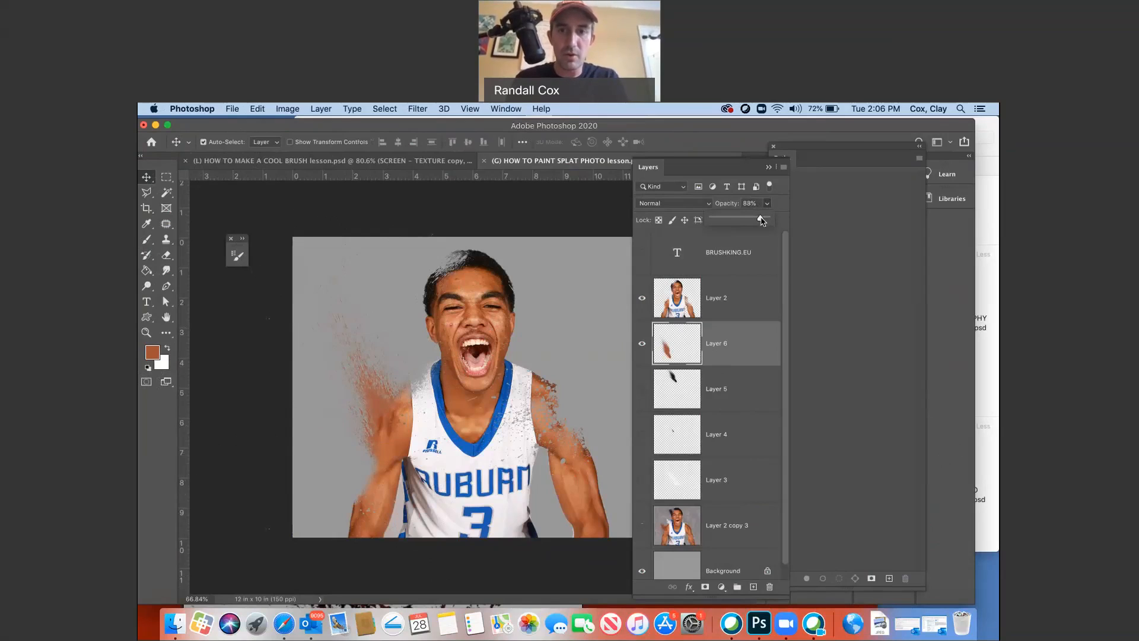
{"action": "left_click", "coordinate": [641, 388]}
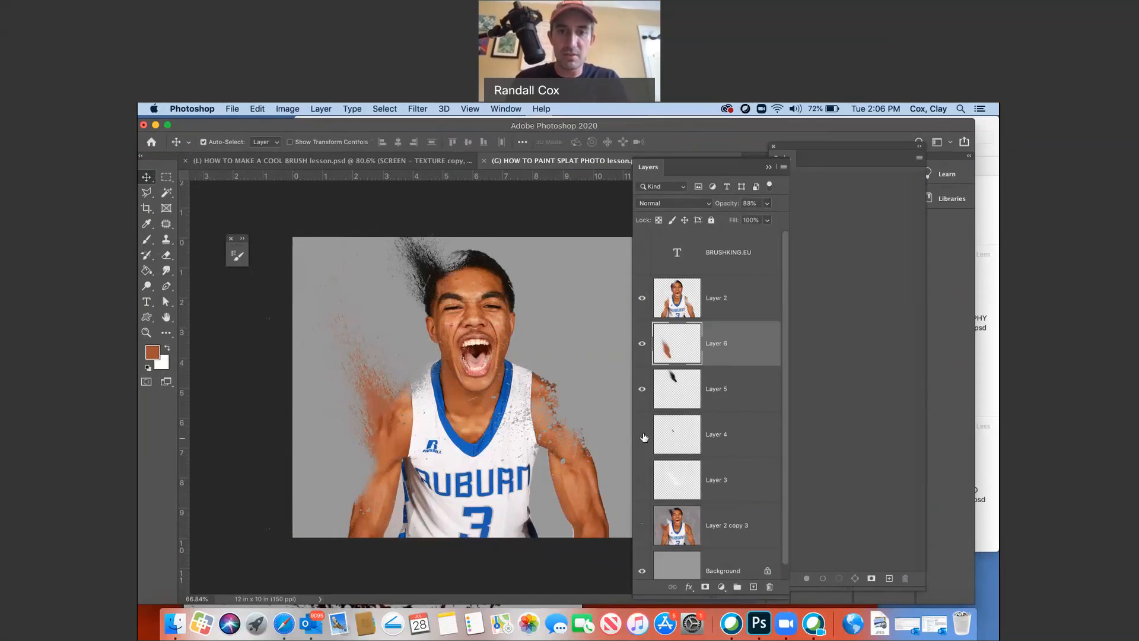
{"action": "left_click", "coordinate": [641, 435]}
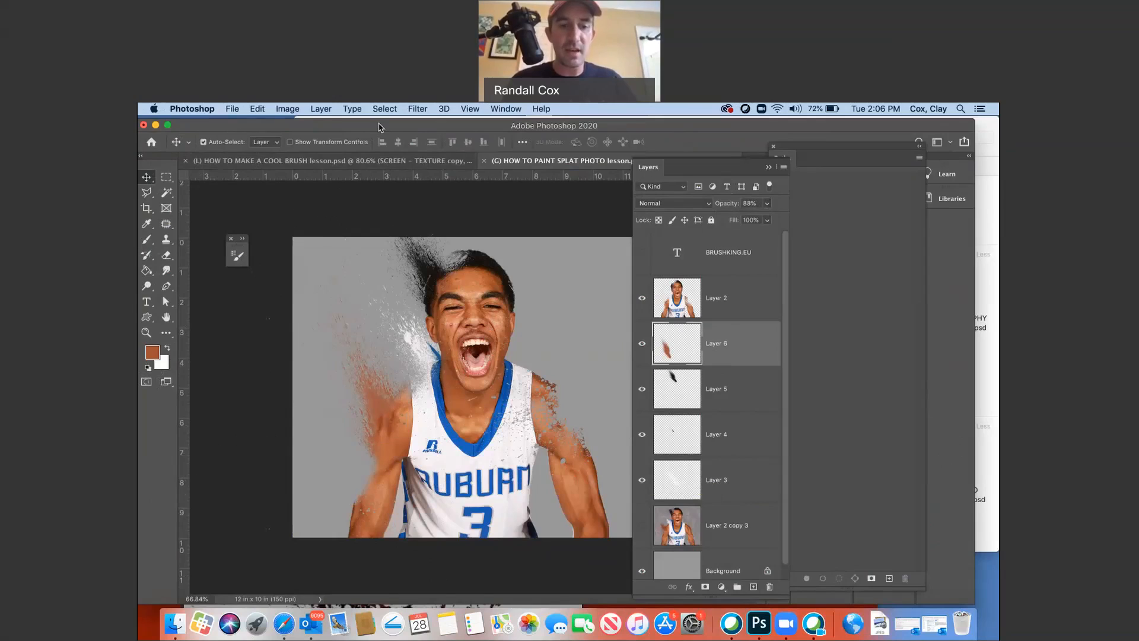
- Switch to Safari and open unsplash.com in place of the brush set page
{"action": "left_click_drag", "start_coordinate": [381, 128], "coordinate": [353, 129]}
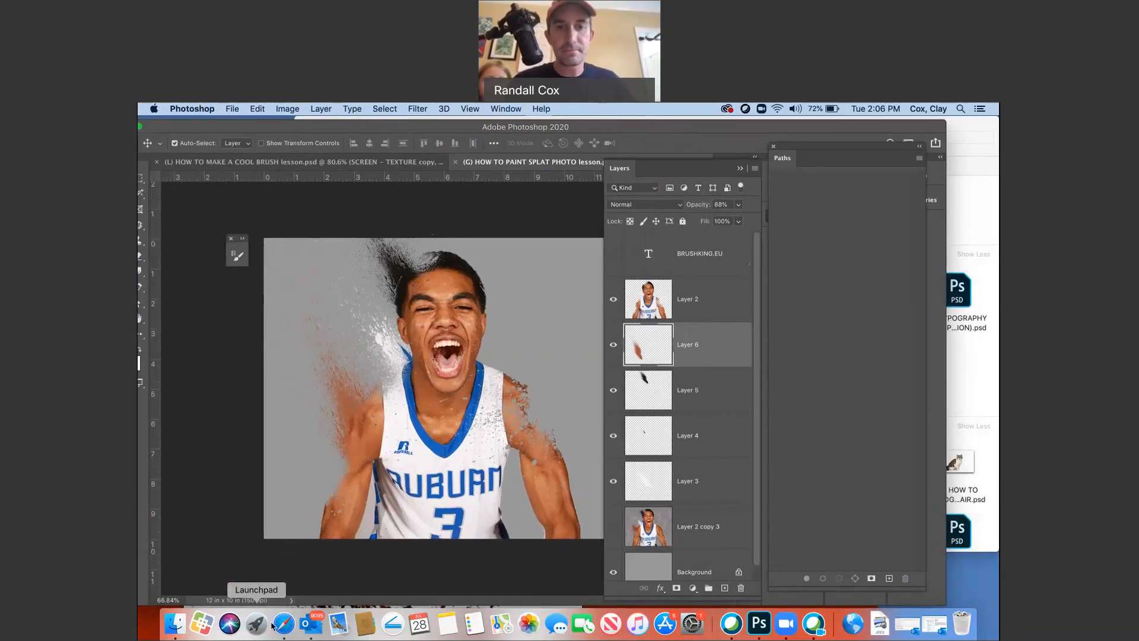
{"action": "left_click", "coordinate": [284, 623]}
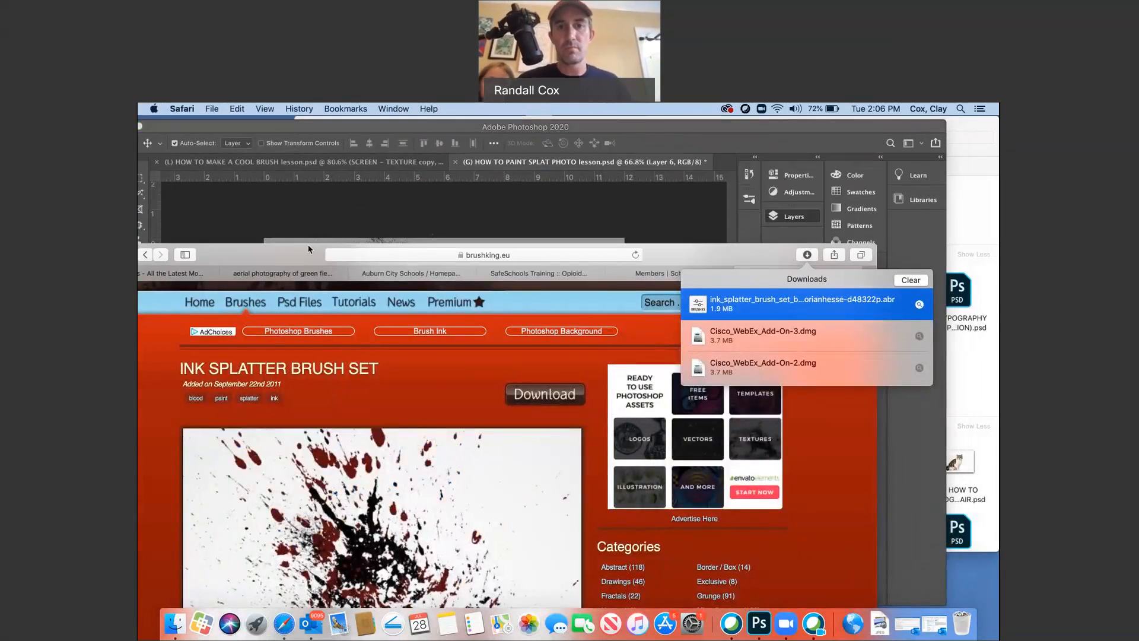
{"action": "left_click_drag", "start_coordinate": [308, 249], "coordinate": [338, 175]}
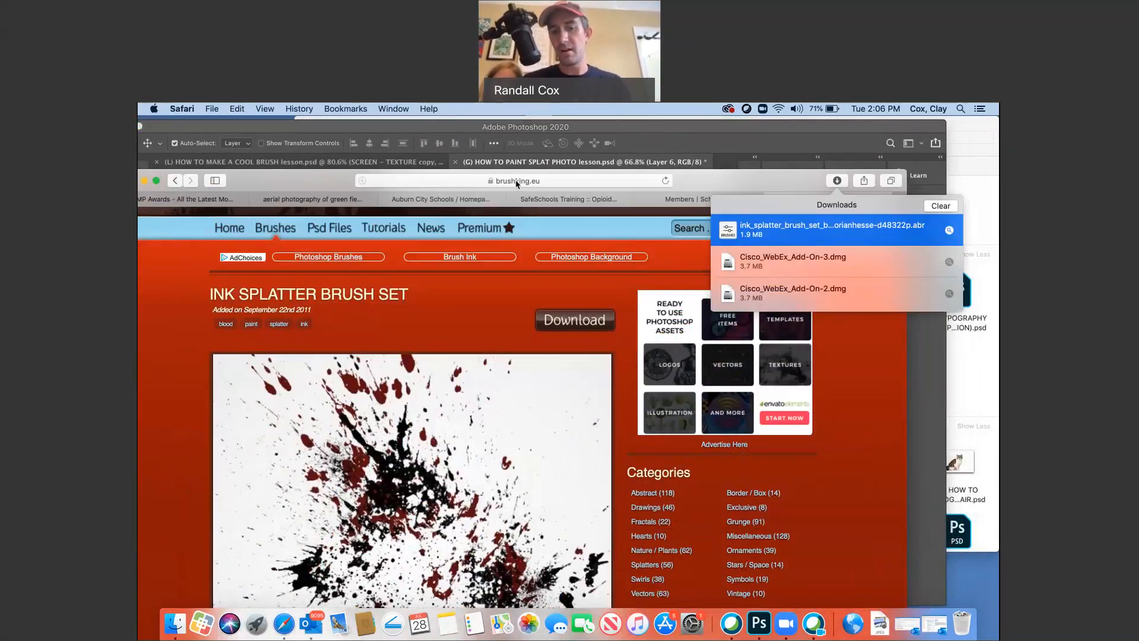
{"action": "left_click", "coordinate": [516, 181]}
{"action": "type", "text": "unsplash.com"}
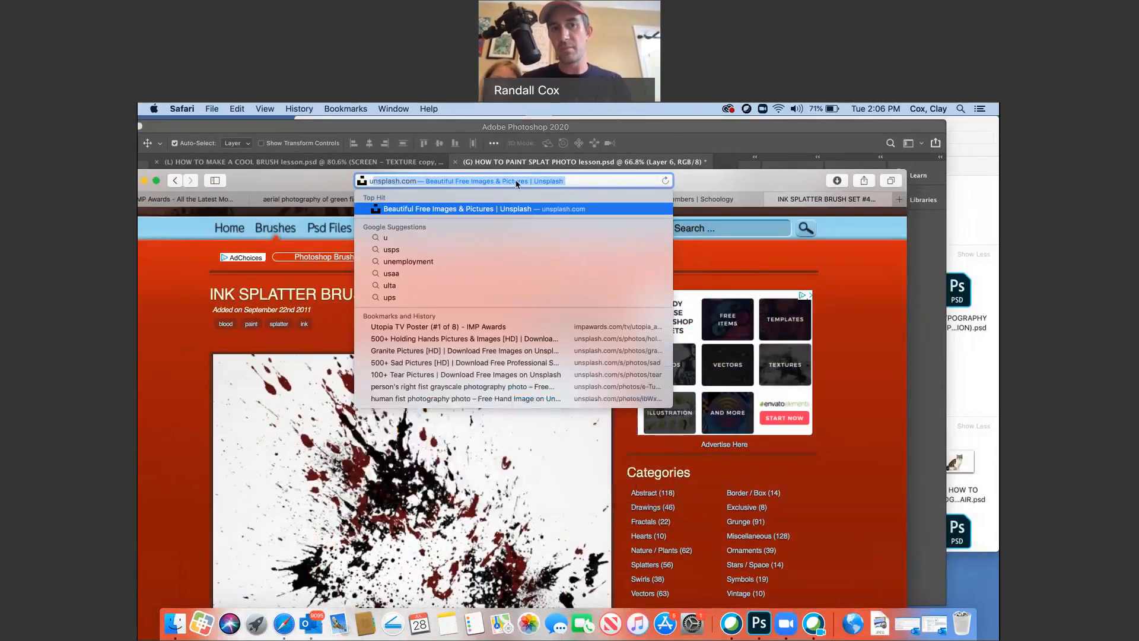
{"action": "key", "text": "Return"}
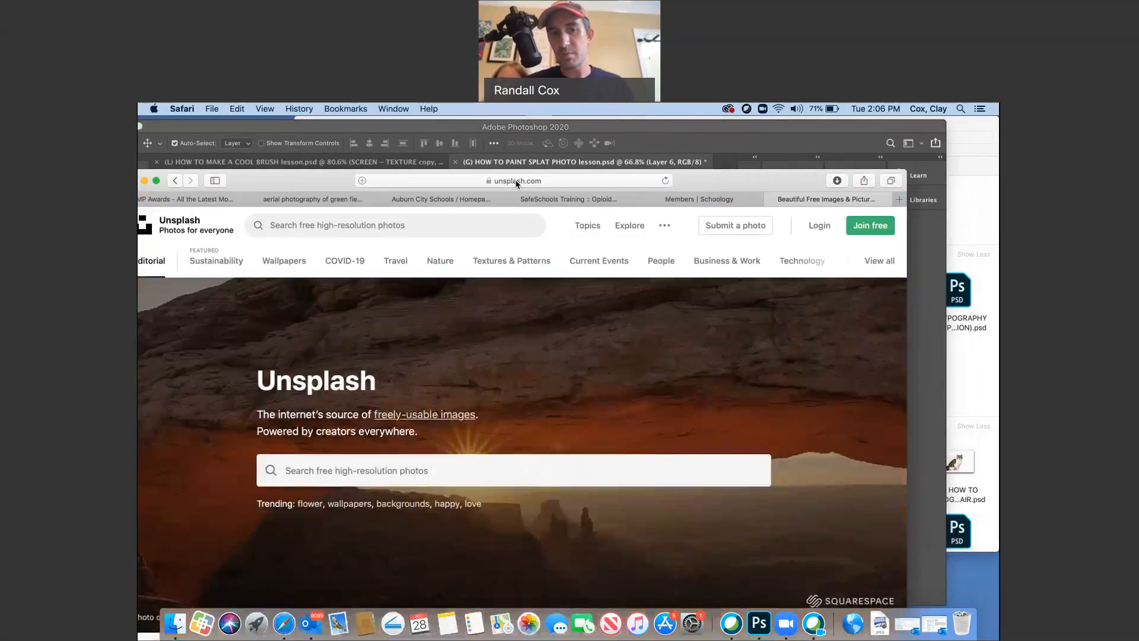
- Search Unsplash for "splatter" photos
{"action": "left_click", "coordinate": [443, 471]}
{"action": "type", "text": "splatter"}
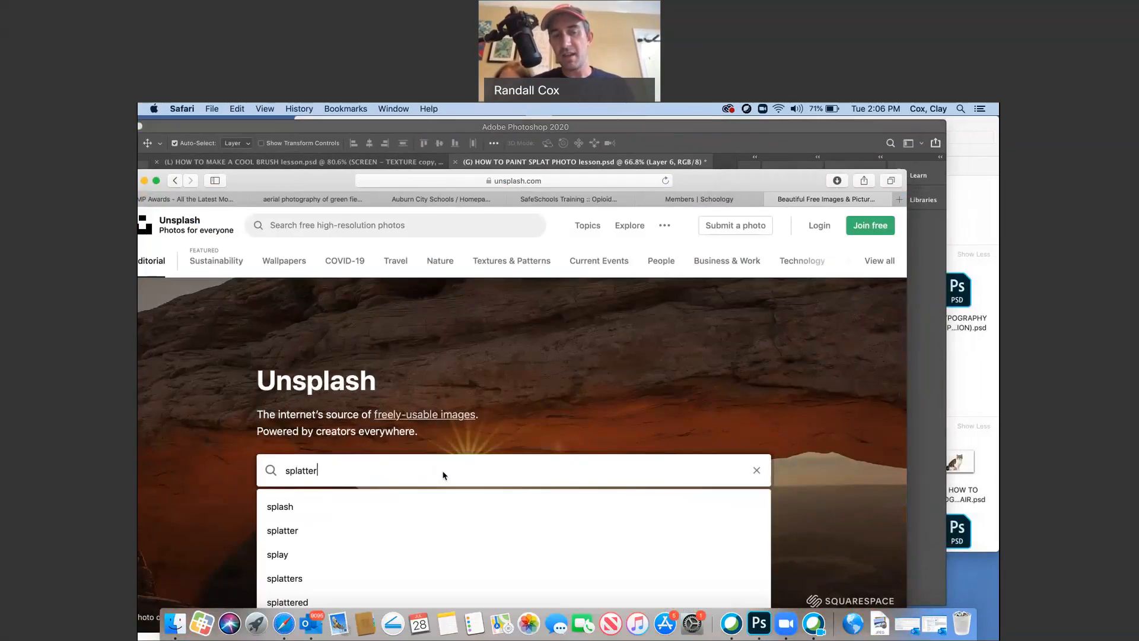
{"action": "key", "text": "Return"}
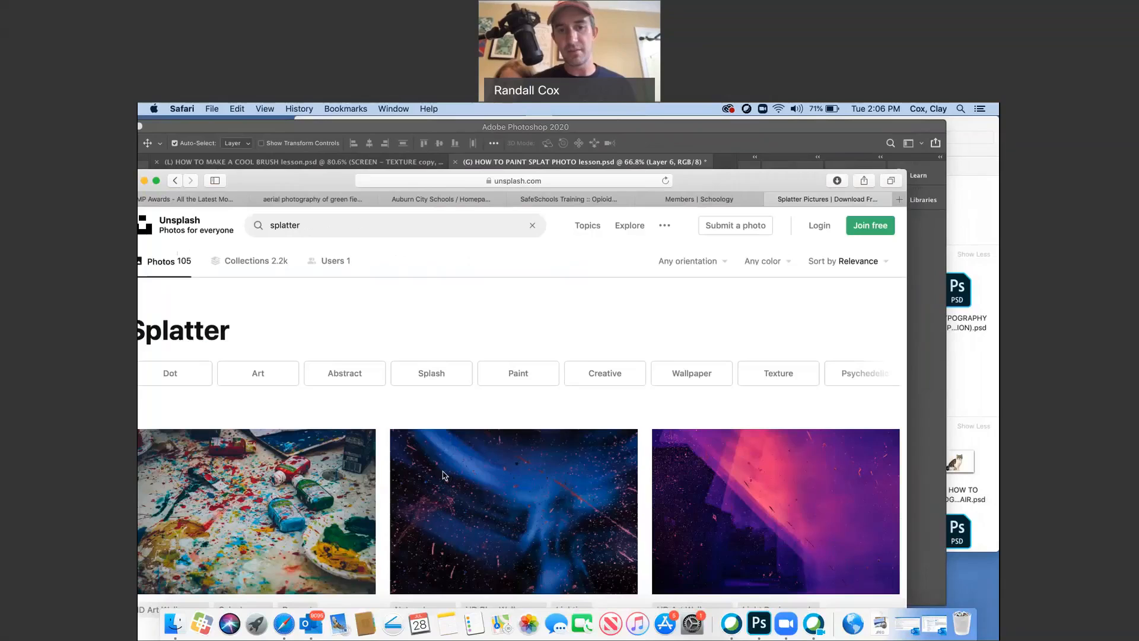
- Browse the splatter results and open the orange and red abstract painting photo with white paint specks, fitted to the page
{"action": "scroll", "coordinate": [487, 311], "scroll_direction": "down", "scroll_amount": 1}
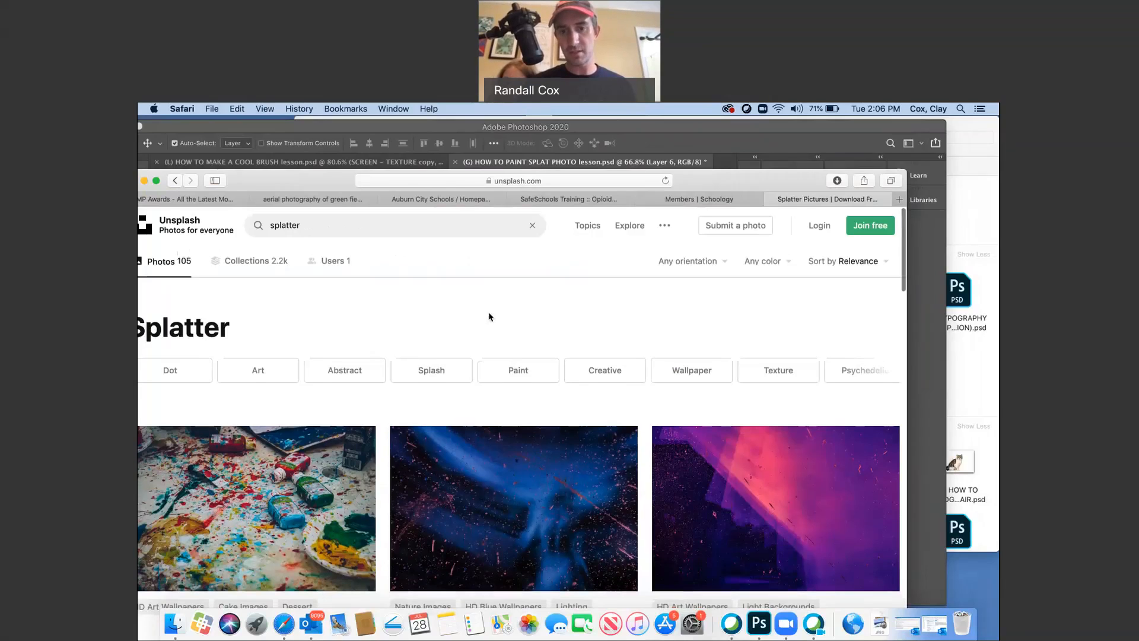
{"action": "scroll", "coordinate": [489, 313], "scroll_direction": "down", "scroll_amount": 10}
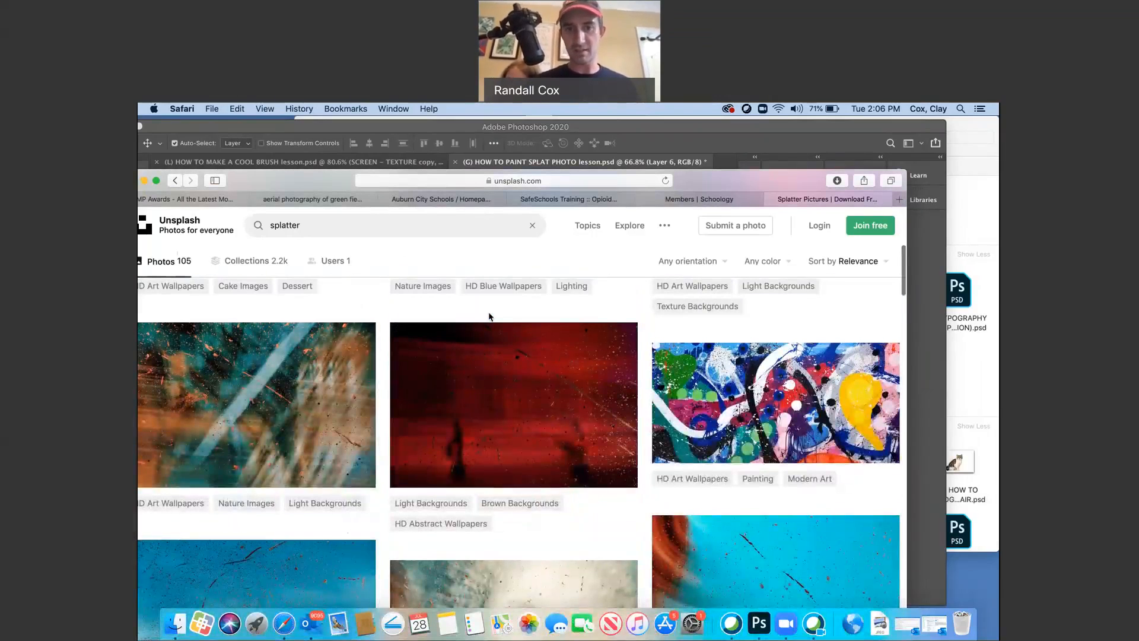
{"action": "scroll", "coordinate": [524, 397], "scroll_direction": "down", "scroll_amount": 5}
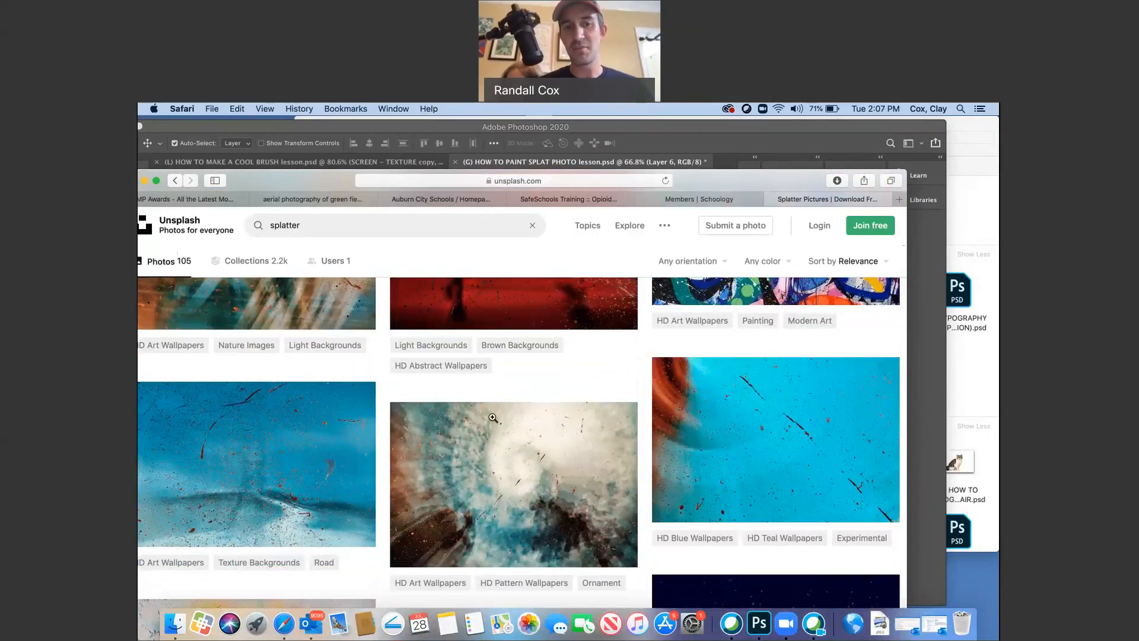
{"action": "scroll", "coordinate": [498, 484], "scroll_direction": "down", "scroll_amount": 5}
{"action": "scroll", "coordinate": [497, 485], "scroll_direction": "down", "scroll_amount": 7}
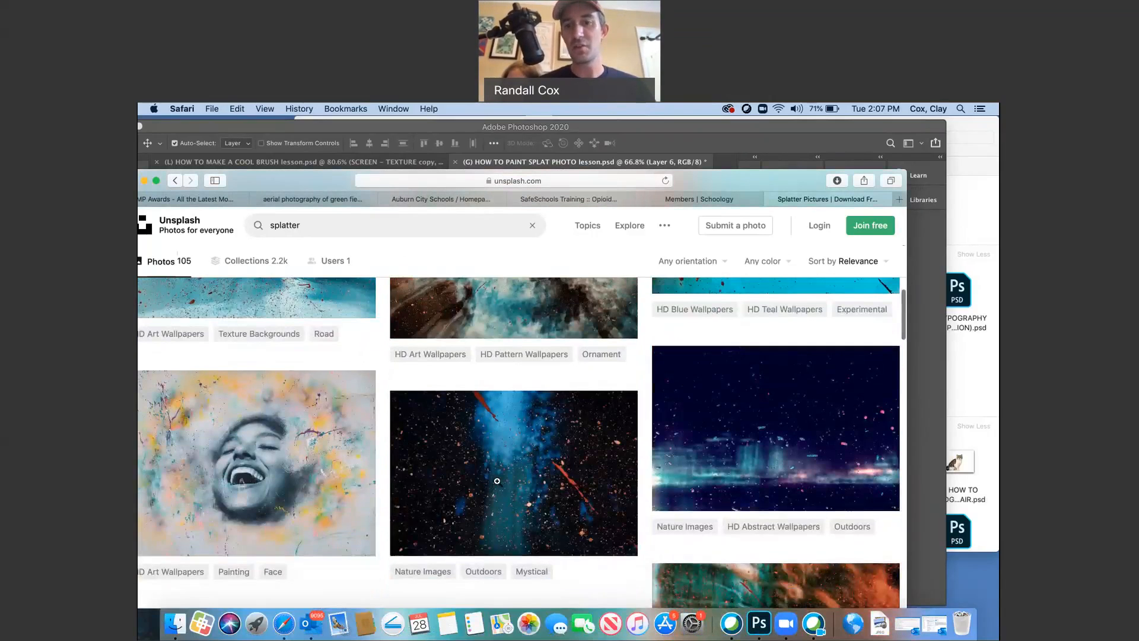
{"action": "scroll", "coordinate": [498, 481], "scroll_direction": "down", "scroll_amount": 10}
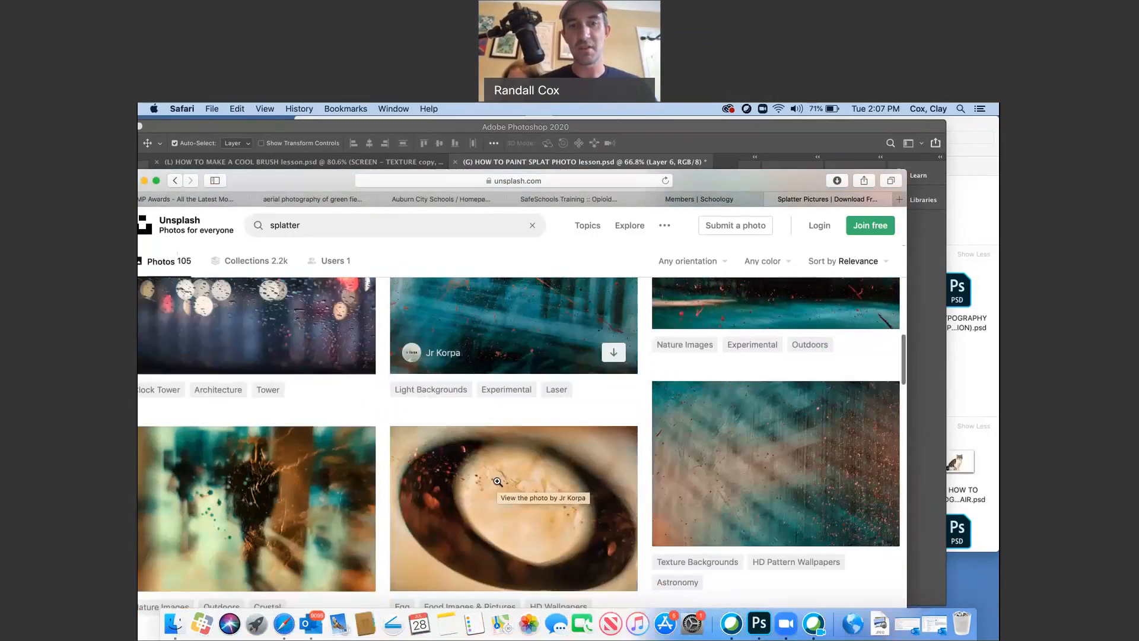
{"action": "scroll", "coordinate": [497, 480], "scroll_direction": "down", "scroll_amount": 7}
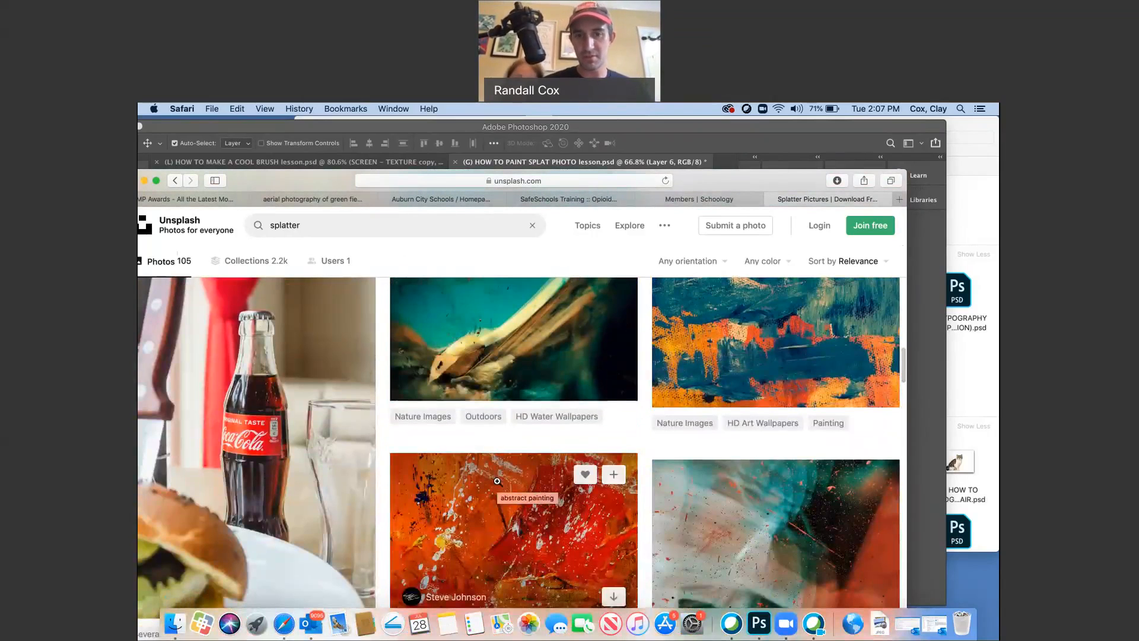
{"action": "scroll", "coordinate": [497, 480], "scroll_direction": "down", "scroll_amount": 3}
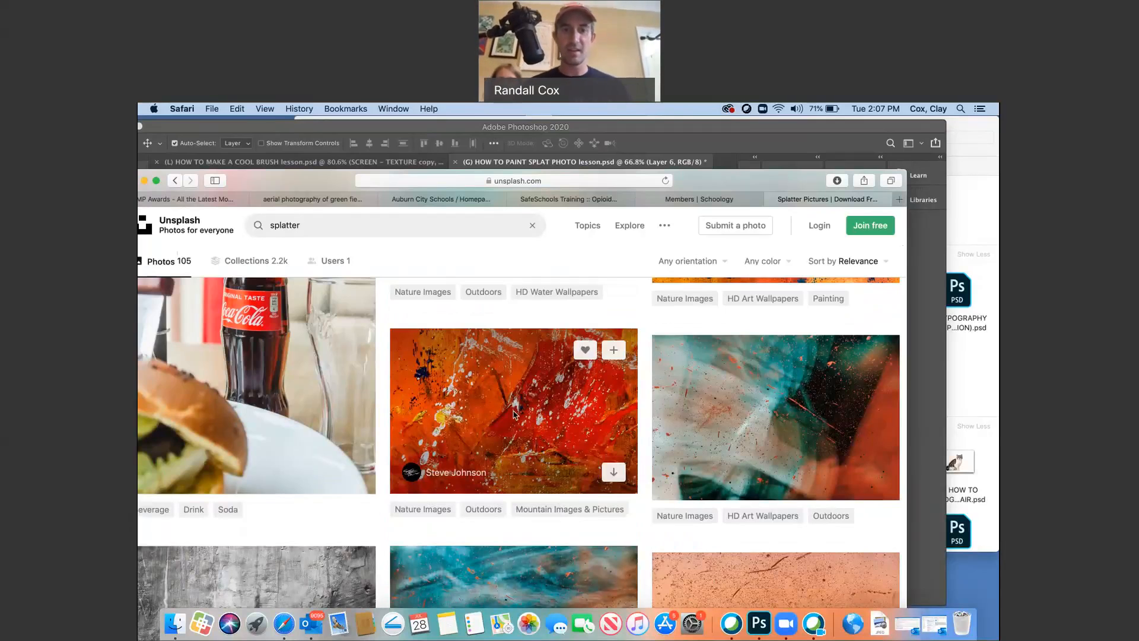
{"action": "left_click", "coordinate": [514, 413]}
{"action": "left_click", "coordinate": [517, 410]}
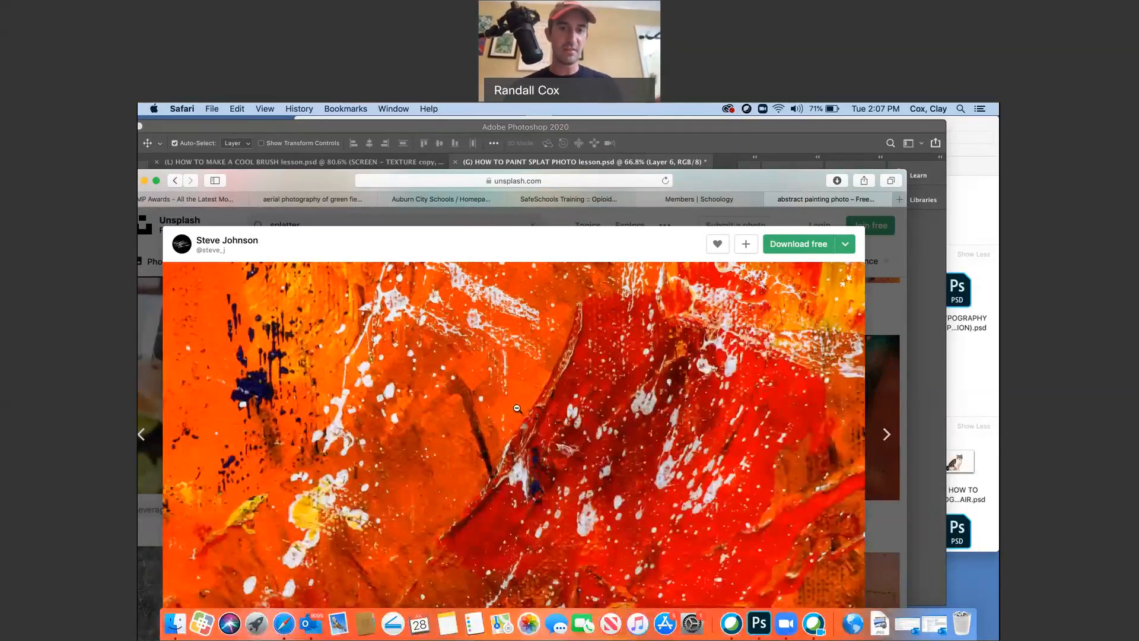
{"action": "left_click", "coordinate": [517, 408]}
{"action": "right_click", "coordinate": [518, 408]}
{"action": "left_click", "coordinate": [541, 445]}
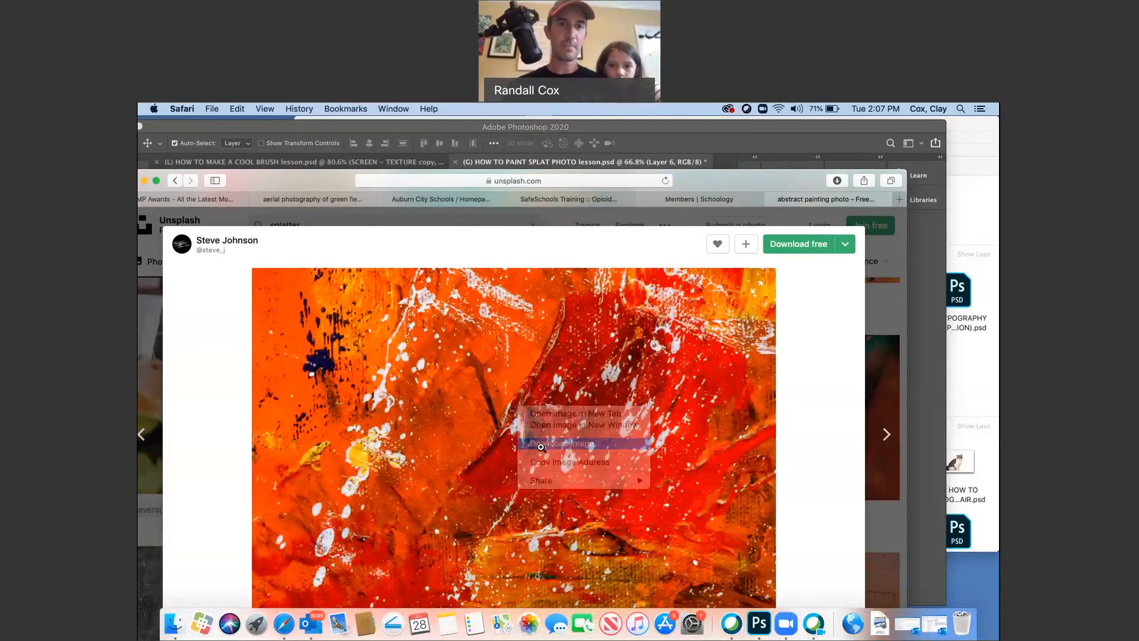
{"action": "left_click", "coordinate": [350, 127]}
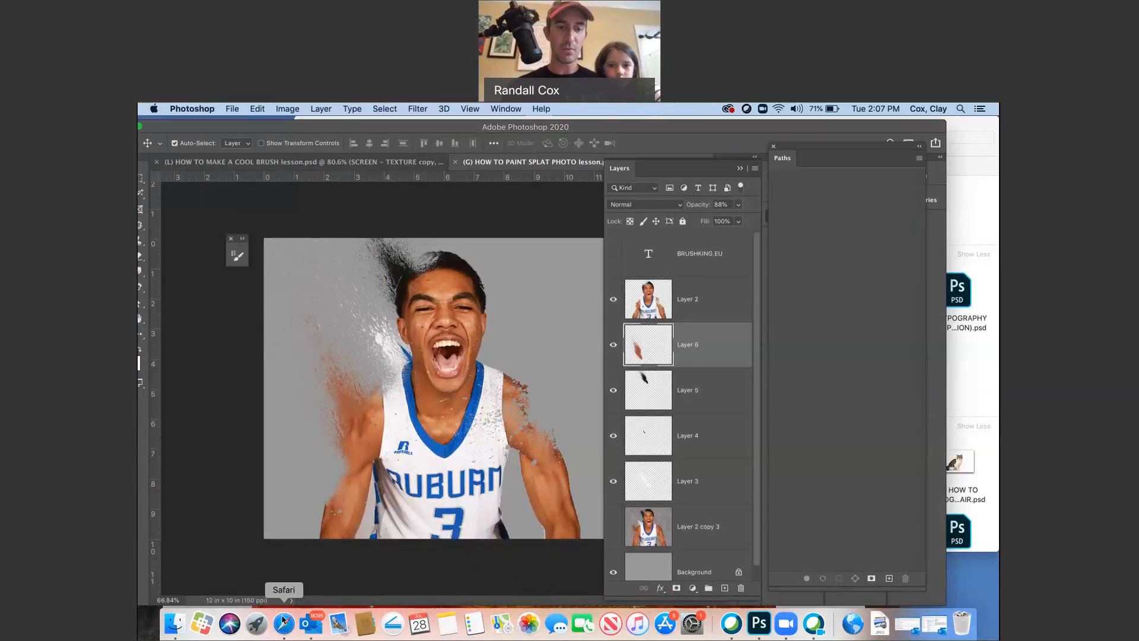
{"action": "left_click", "coordinate": [284, 621]}
- Copy the abstract painting image and switch back to Photoshop
{"action": "right_click", "coordinate": [448, 451]}
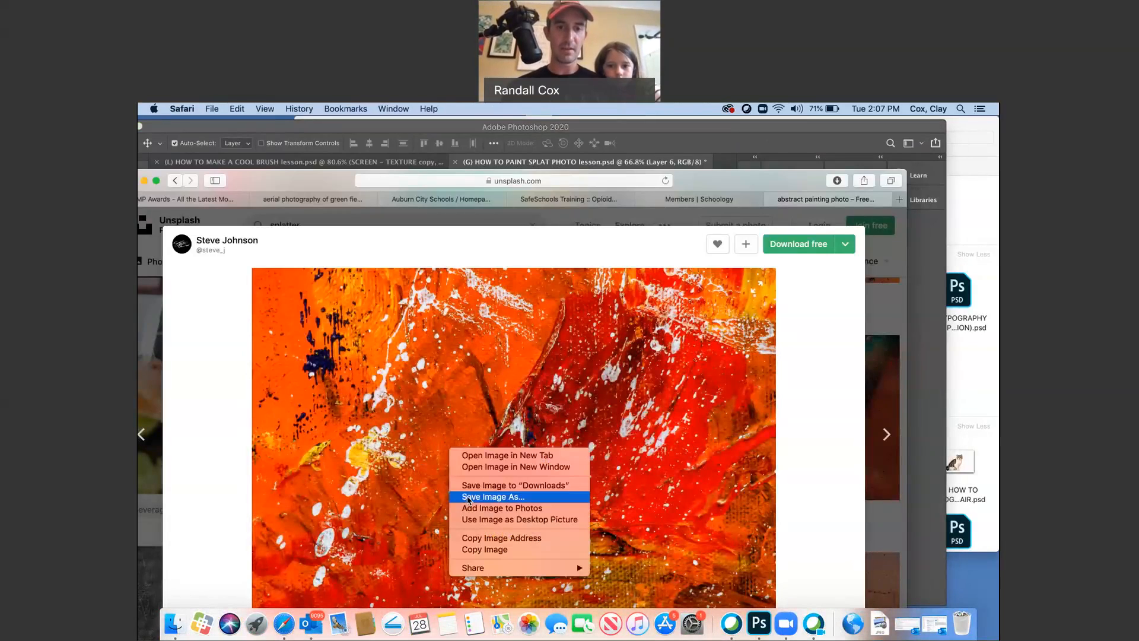
{"action": "left_click", "coordinate": [486, 551]}
{"action": "key", "text": "super+Tab"}
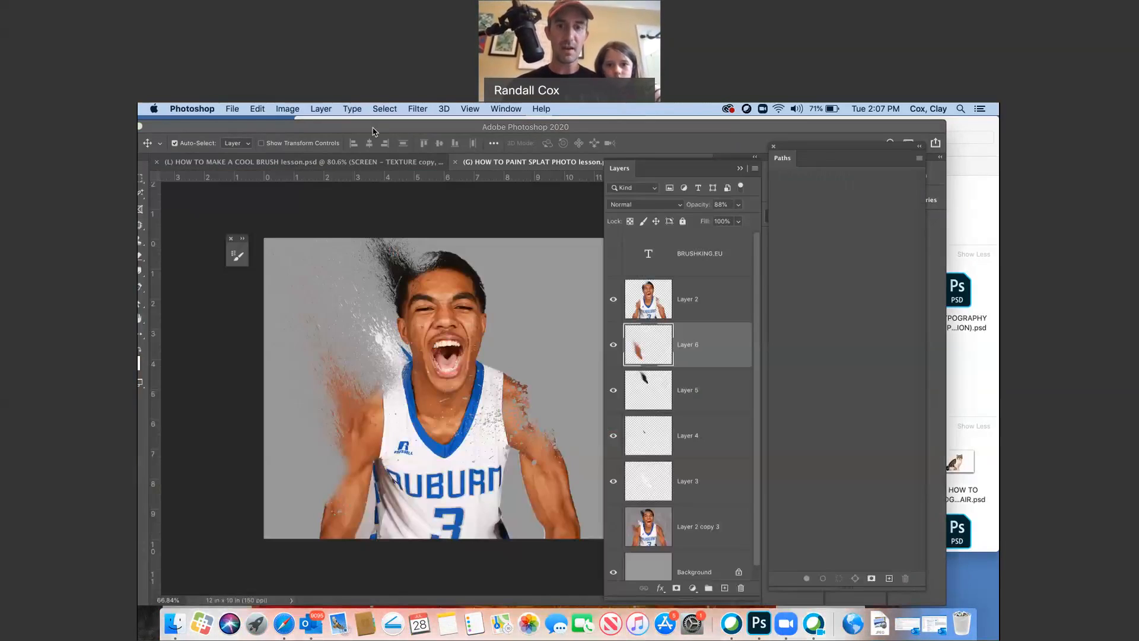
- Paste the painting directly above Layer 2 copy 3 and scale it to about 118.5% so it covers the whole canvas
{"action": "left_click", "coordinate": [694, 522]}
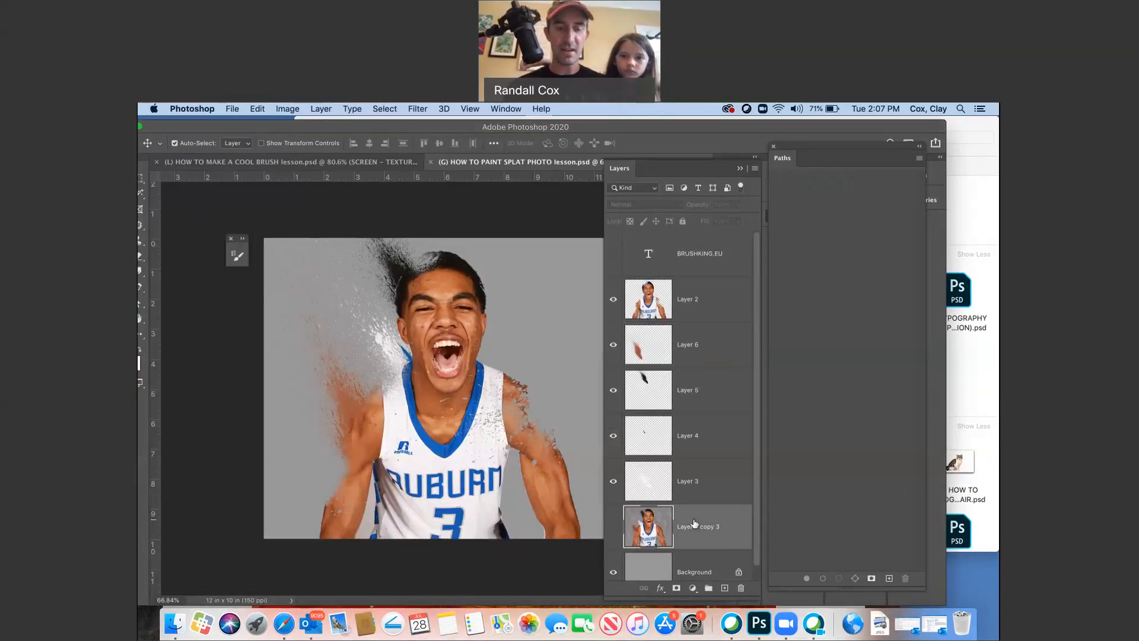
{"action": "key", "text": "super+v"}
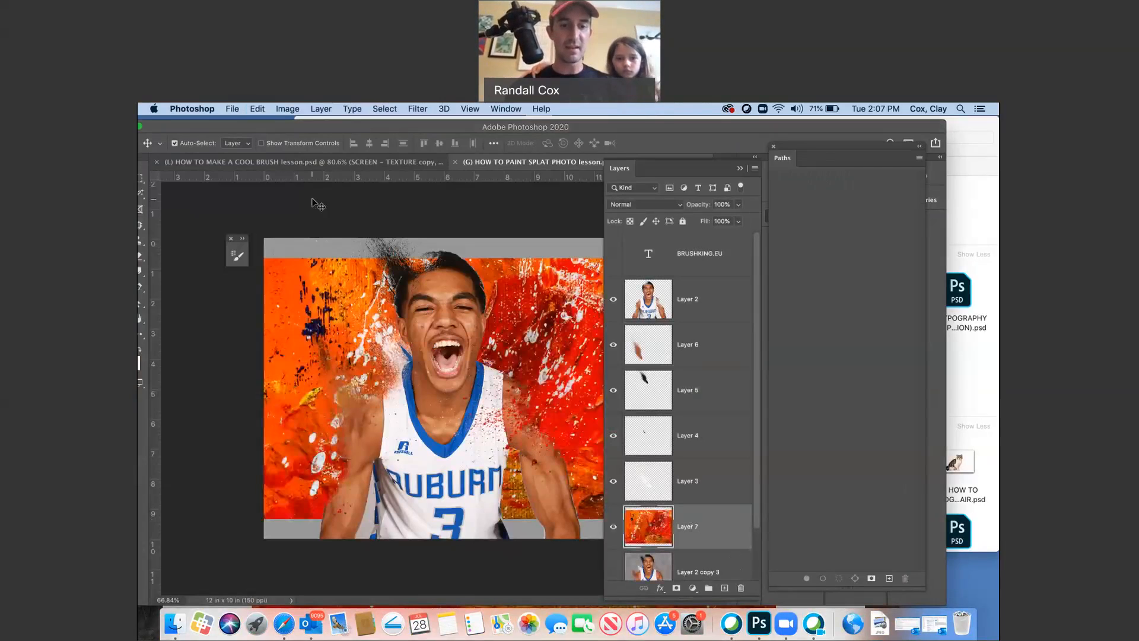
{"action": "key", "text": "super+t"}
{"action": "left_click_drag", "start_coordinate": [264, 258], "coordinate": [230, 235]}
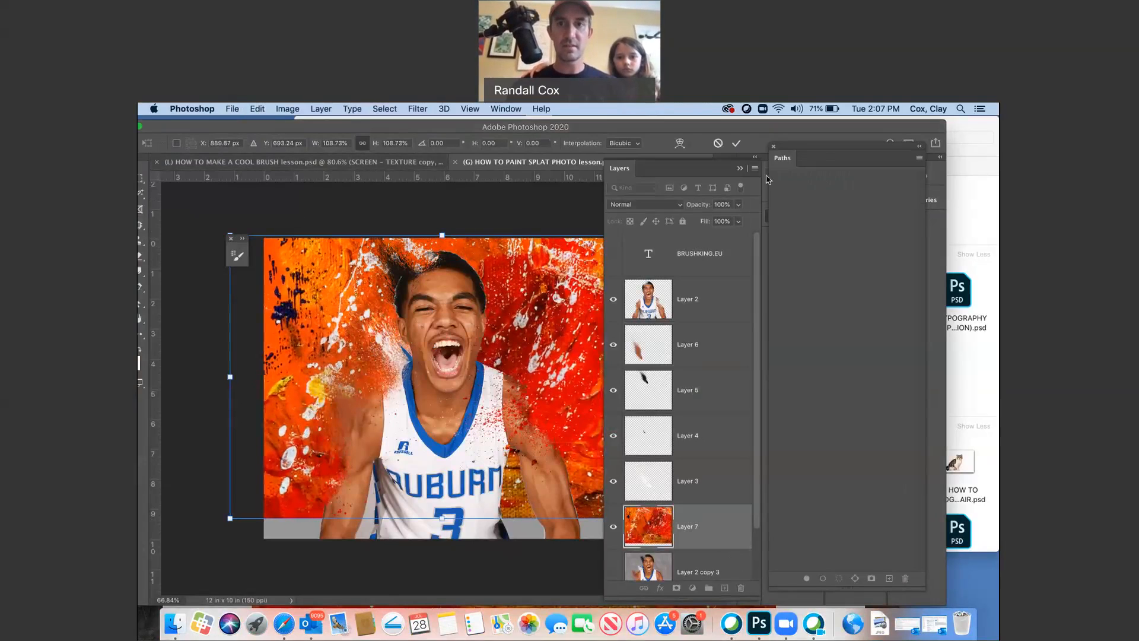
{"action": "left_click", "coordinate": [740, 168]}
{"action": "left_click_drag", "start_coordinate": [654, 518], "coordinate": [688, 551]}
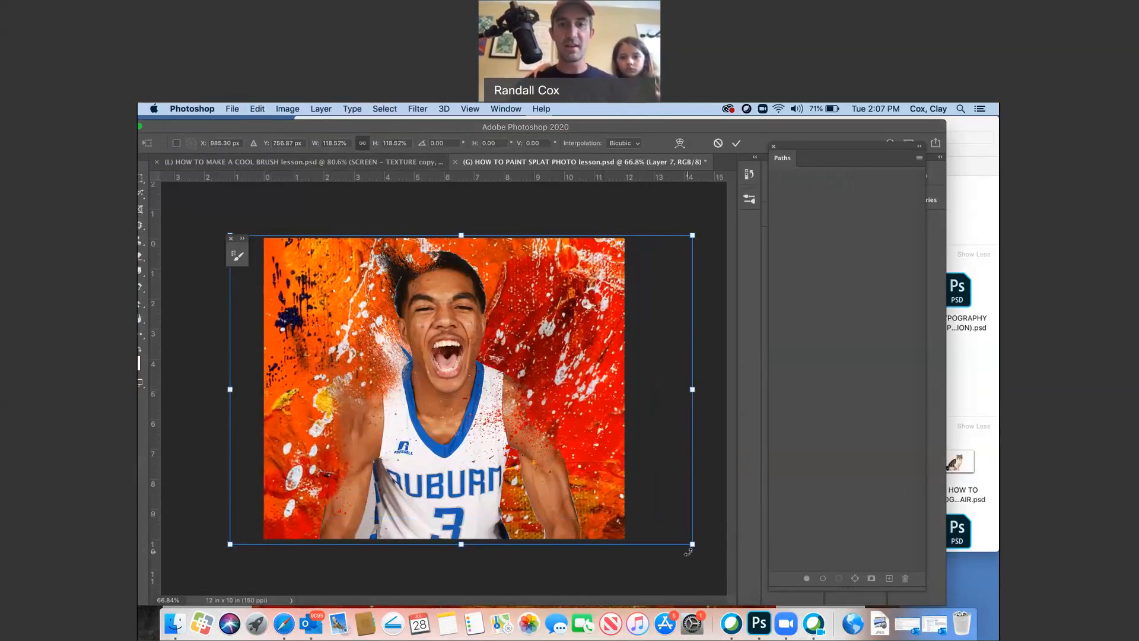
{"action": "key", "text": "Return"}
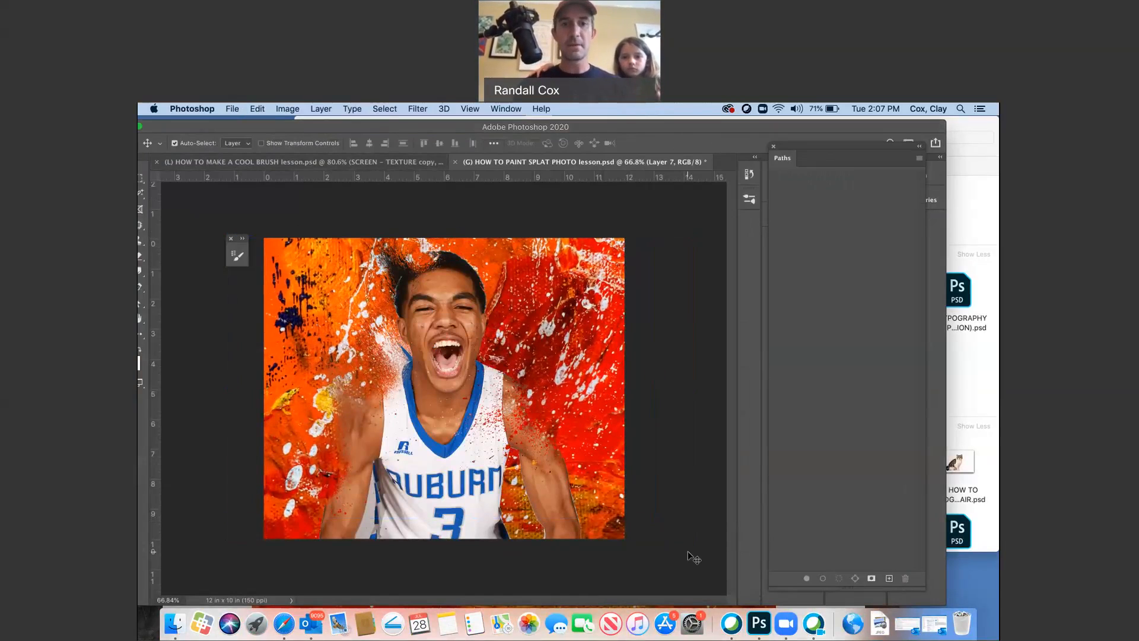
- Desaturate the pasted painting on Layer 7
{"action": "left_click", "coordinate": [295, 109]}
{"action": "mouse_move", "coordinate": [356, 141]}
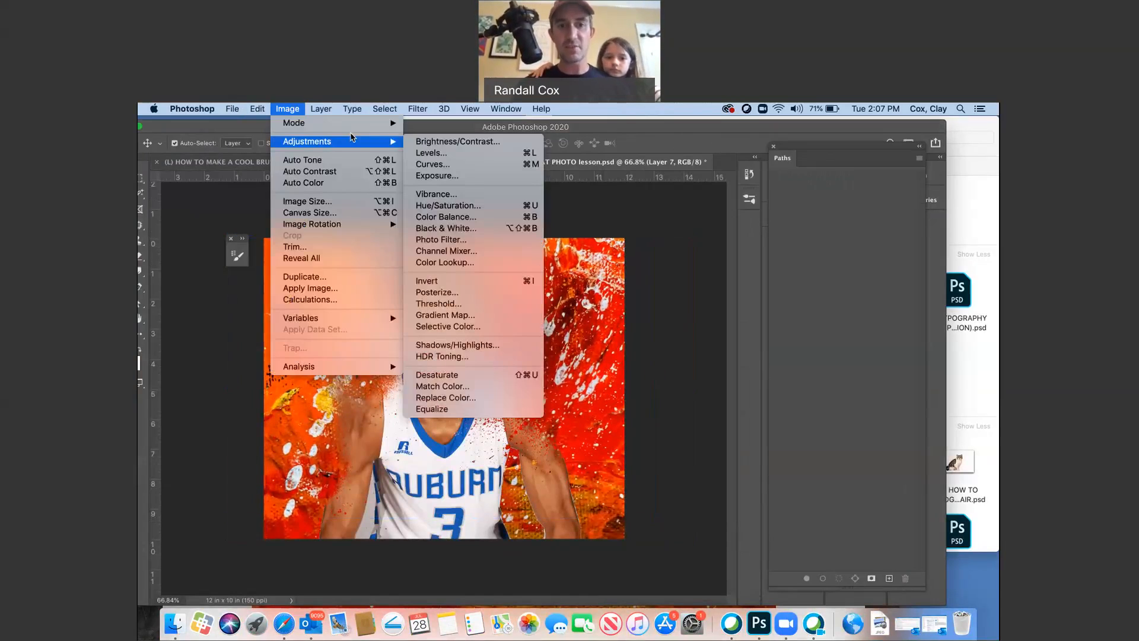
{"action": "left_click", "coordinate": [458, 376]}
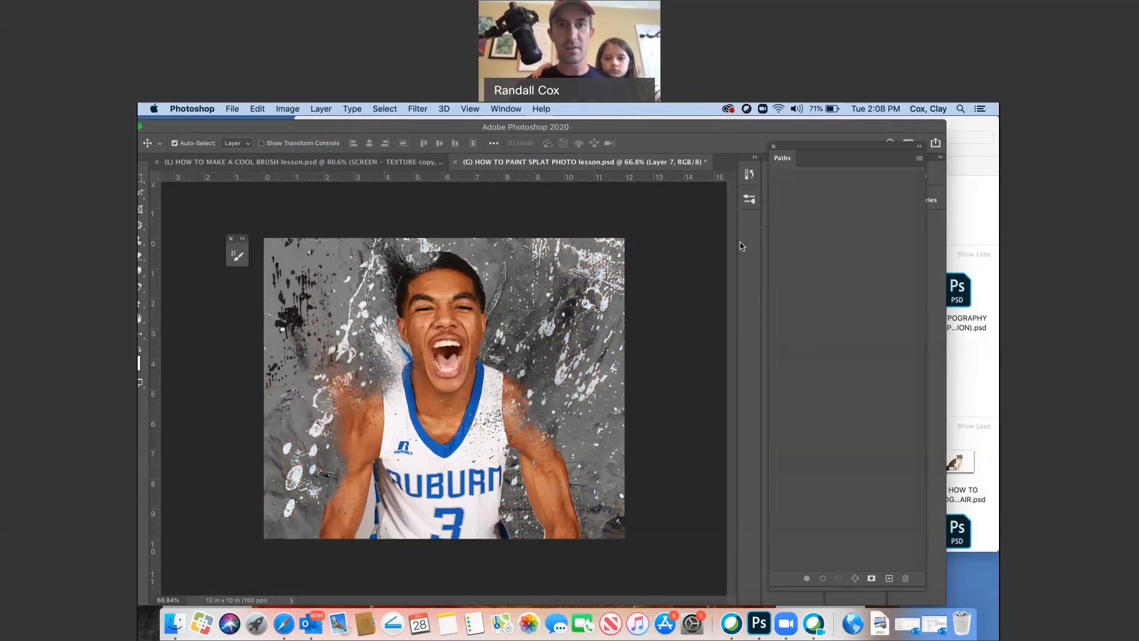
- Lower Layer 7's opacity to 28% and compare the image with the texture hidden and shown
{"action": "left_click", "coordinate": [498, 110]}
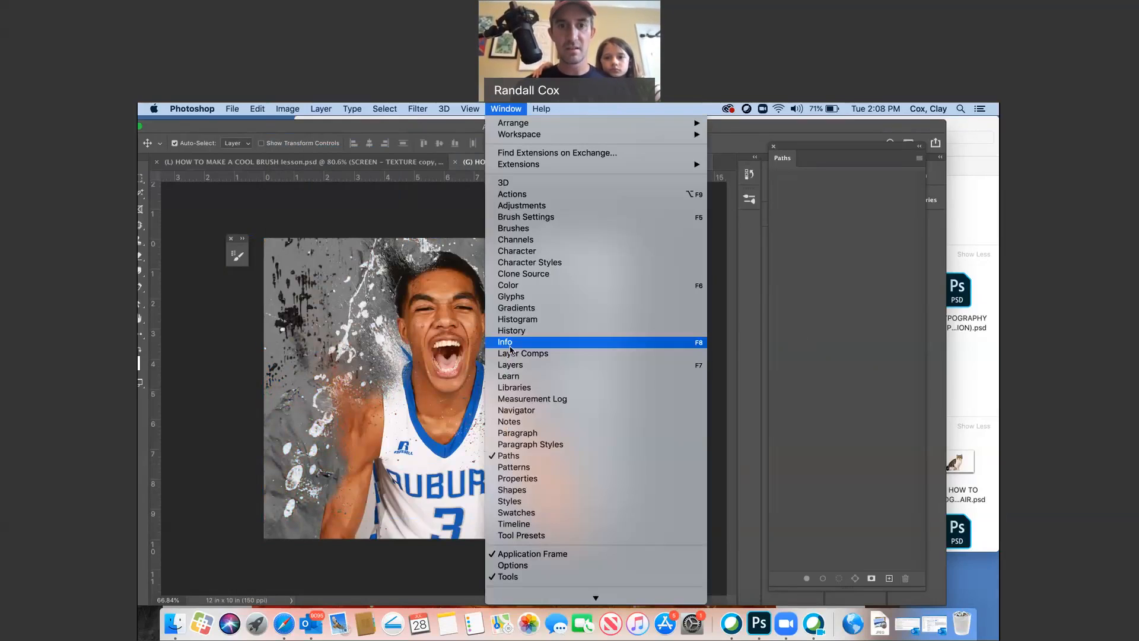
{"action": "left_click", "coordinate": [514, 371]}
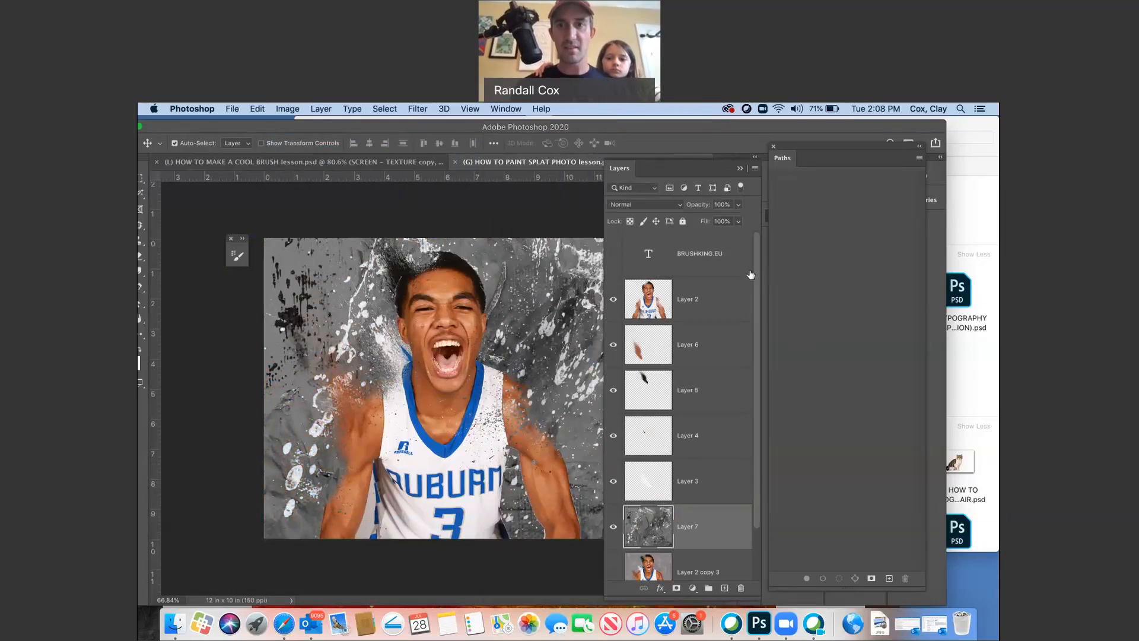
{"action": "left_click", "coordinate": [738, 205]}
{"action": "left_click_drag", "start_coordinate": [736, 219], "coordinate": [699, 222]}
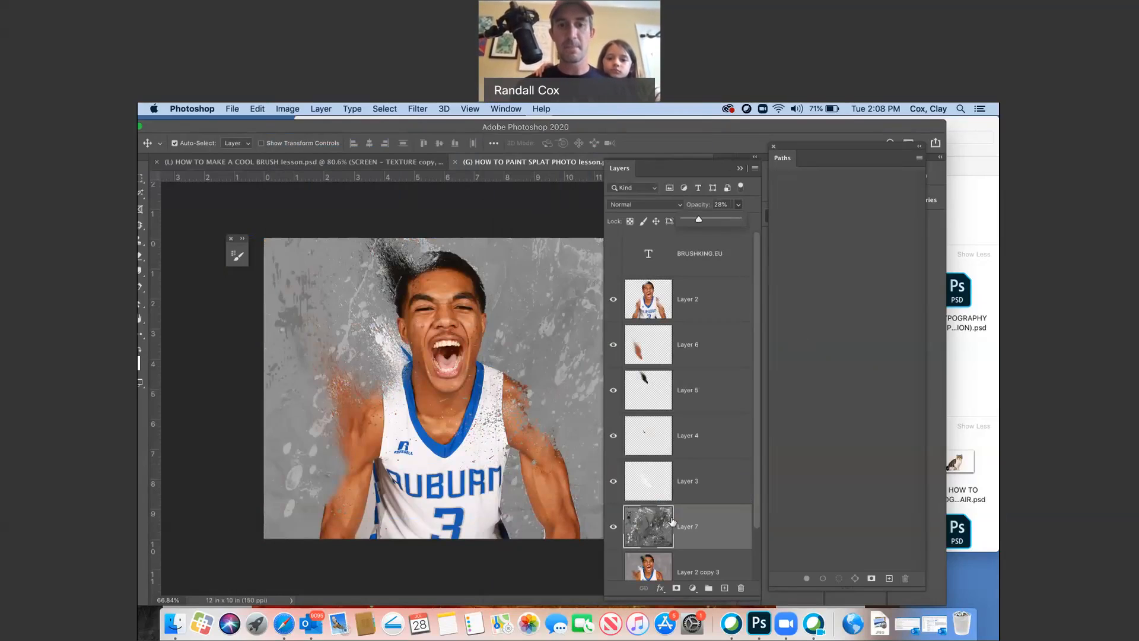
{"action": "left_click", "coordinate": [614, 530]}
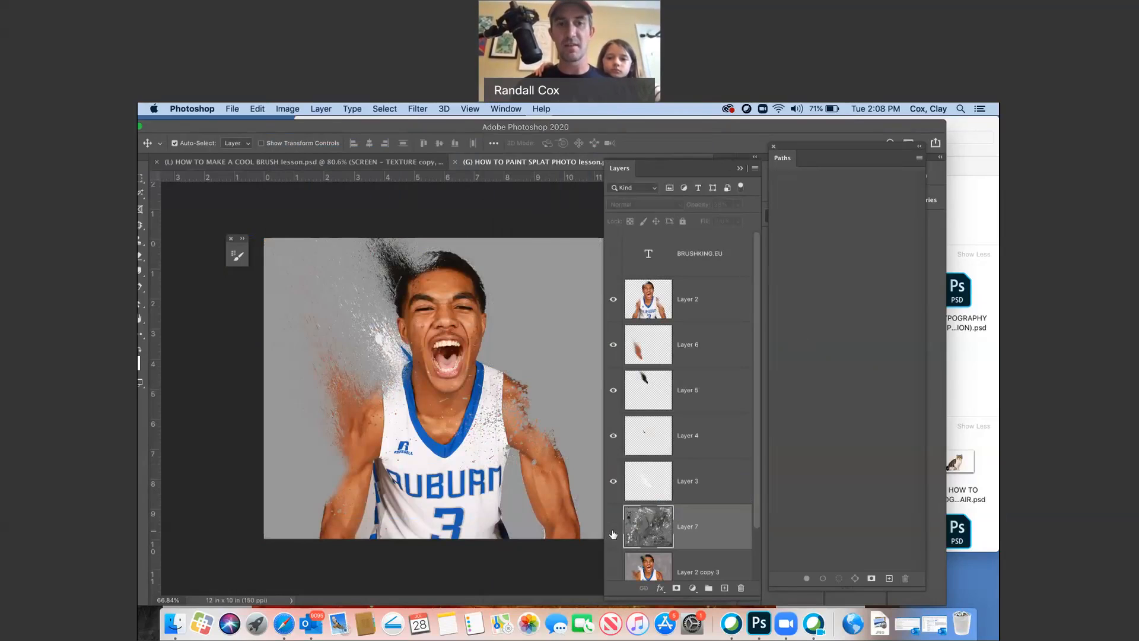
{"action": "left_click", "coordinate": [613, 530]}
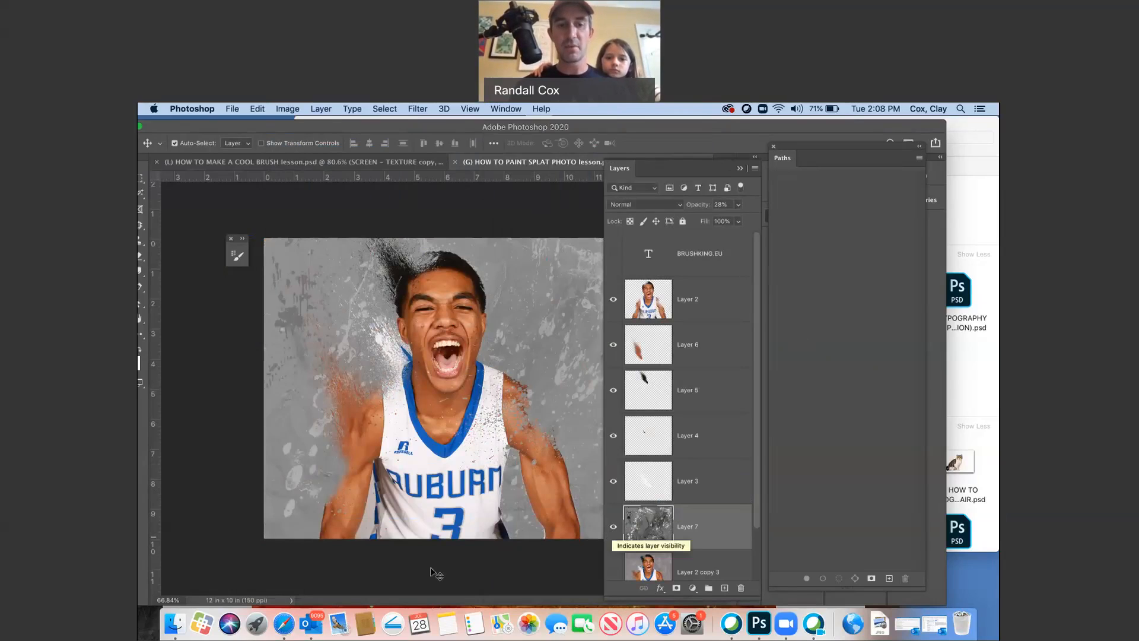
- Move the Photoshop window down to uncover the windows behind it and switch to Cisco Webex Meetings
{"action": "left_click", "coordinate": [284, 625]}
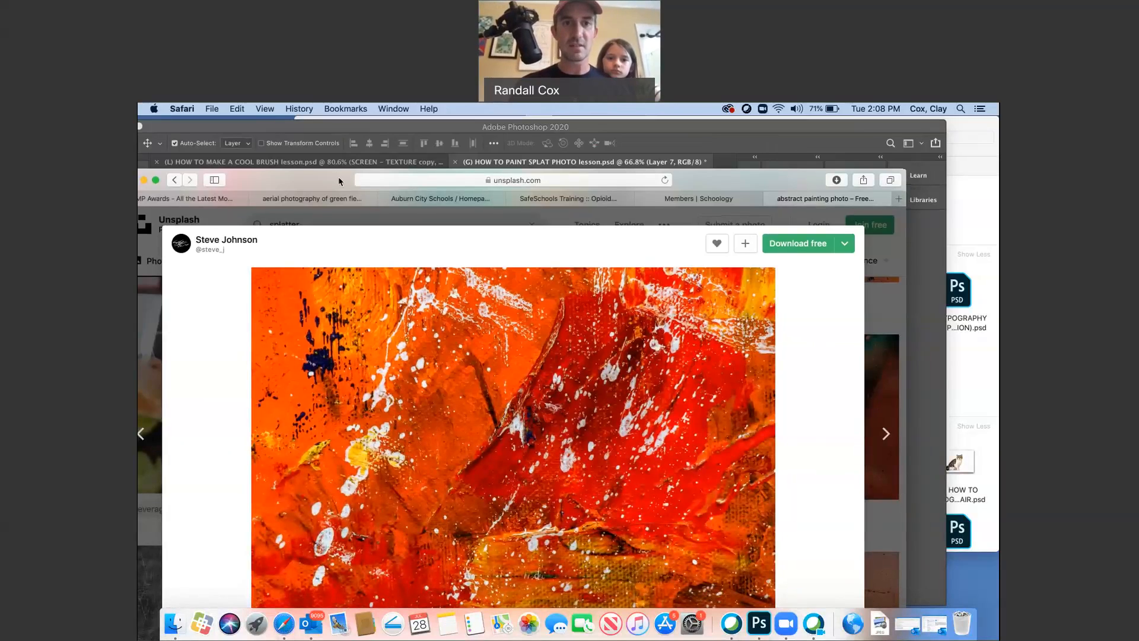
{"action": "left_click", "coordinate": [339, 130]}
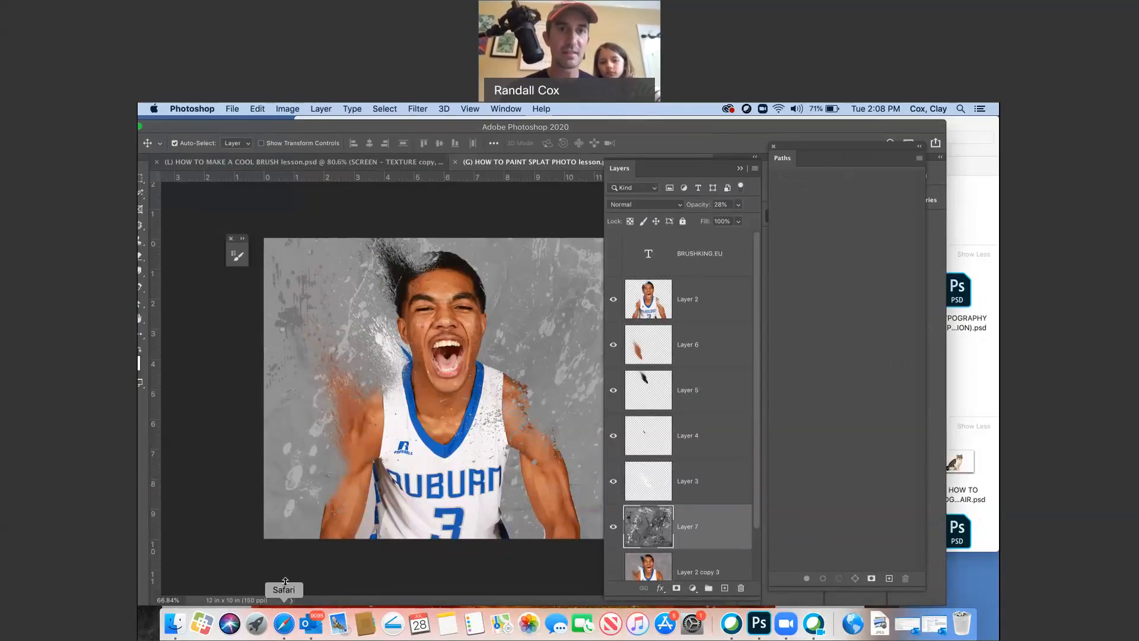
{"action": "left_click_drag", "start_coordinate": [439, 129], "coordinate": [443, 244]}
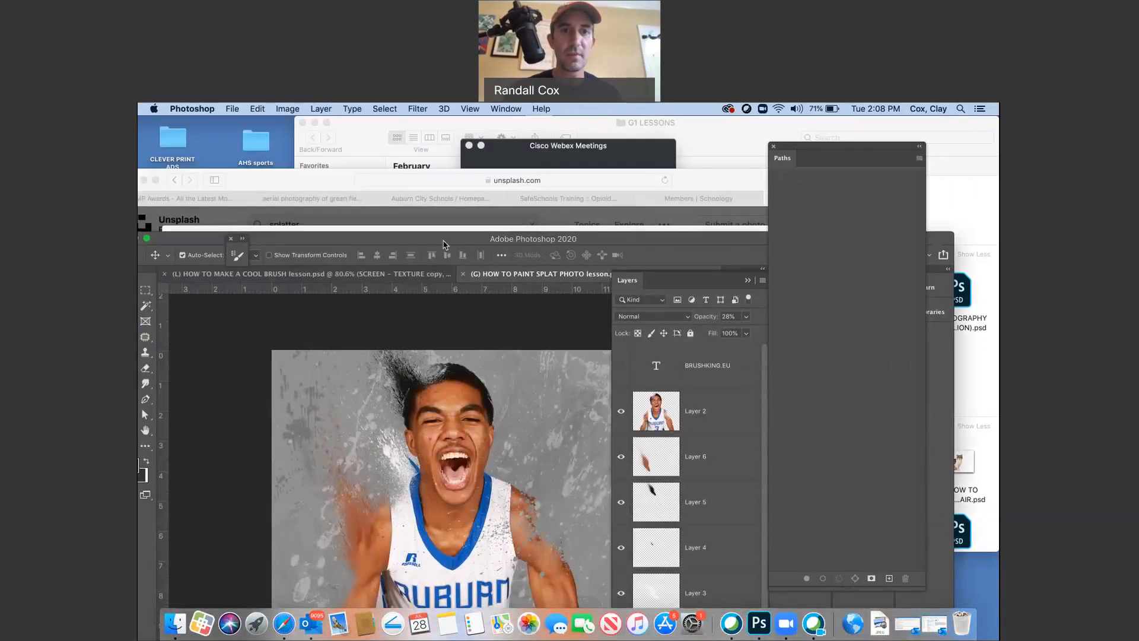
{"action": "left_click", "coordinate": [232, 187]}
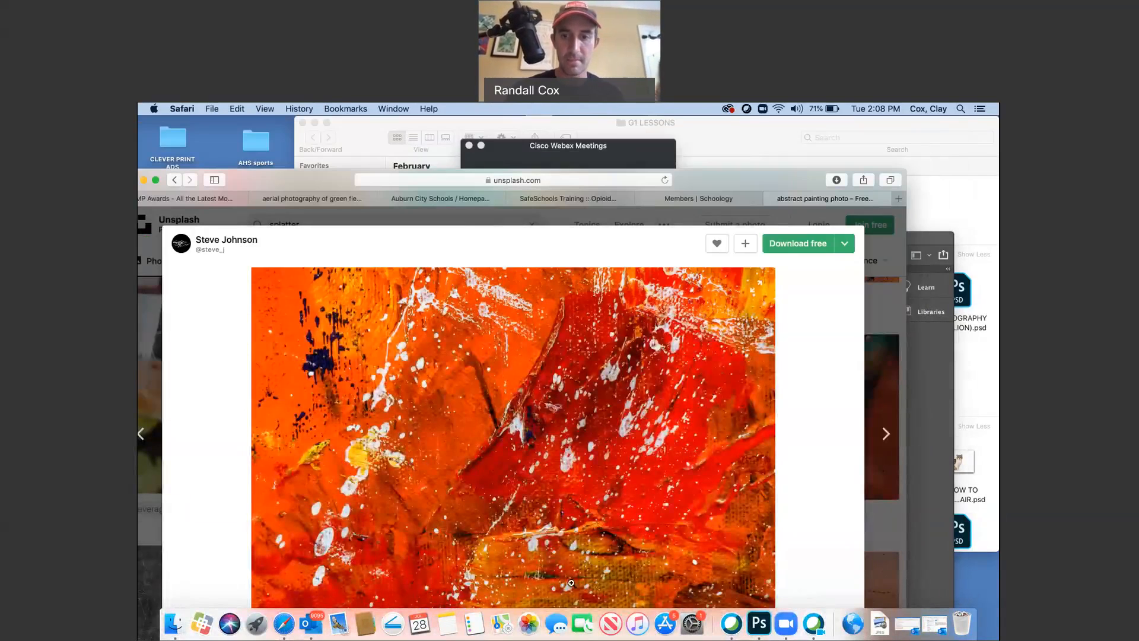
{"action": "left_click", "coordinate": [731, 623]}
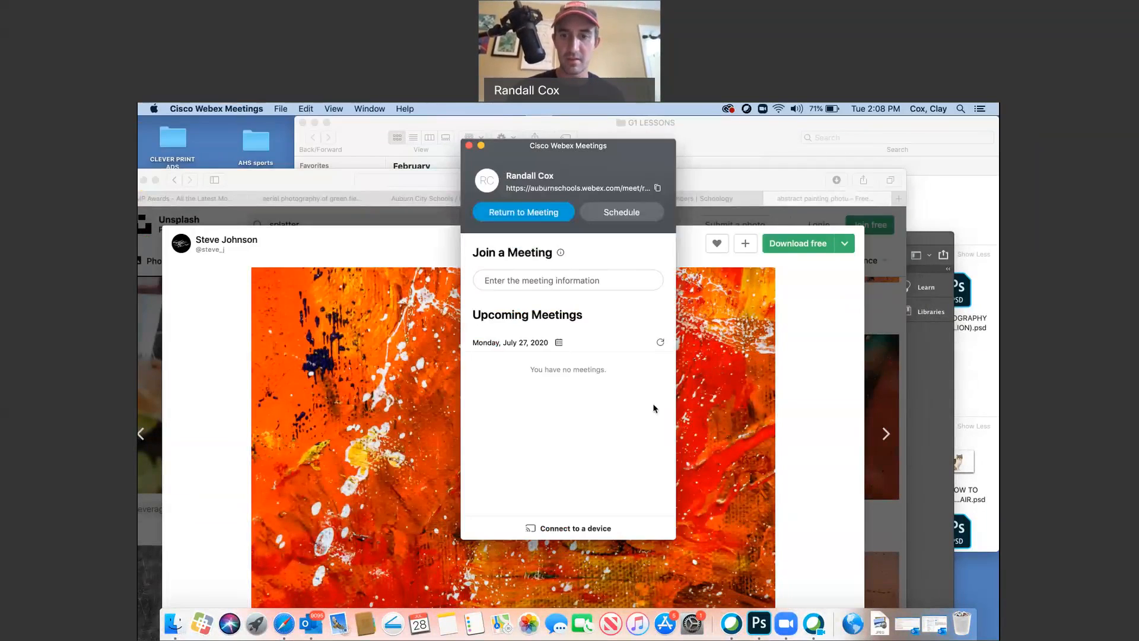
{"action": "left_click", "coordinate": [816, 623]}
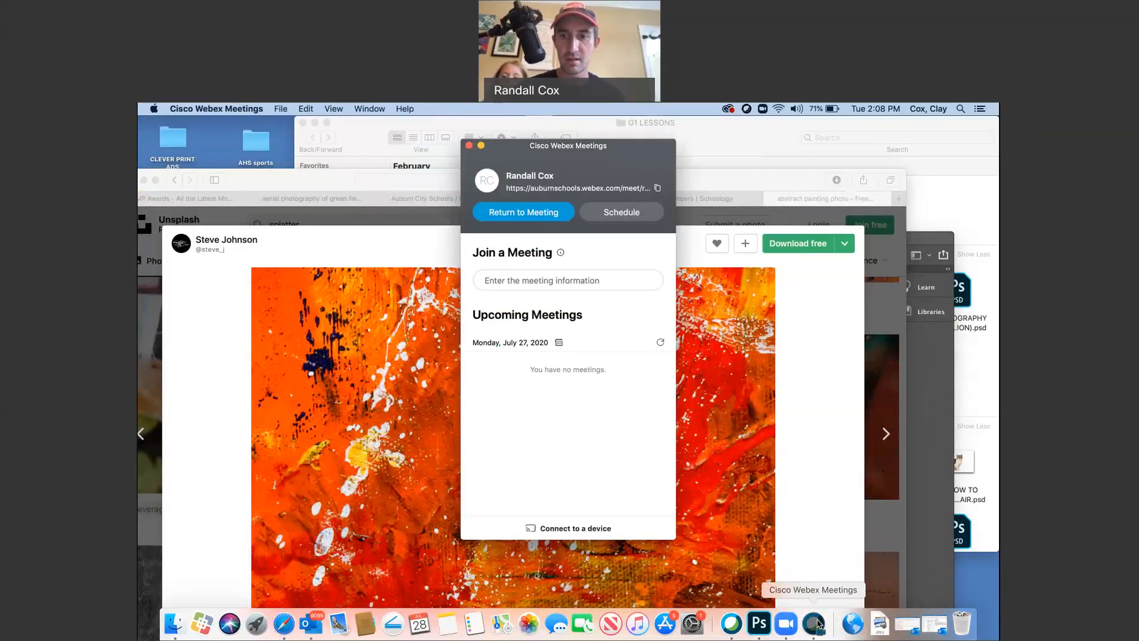